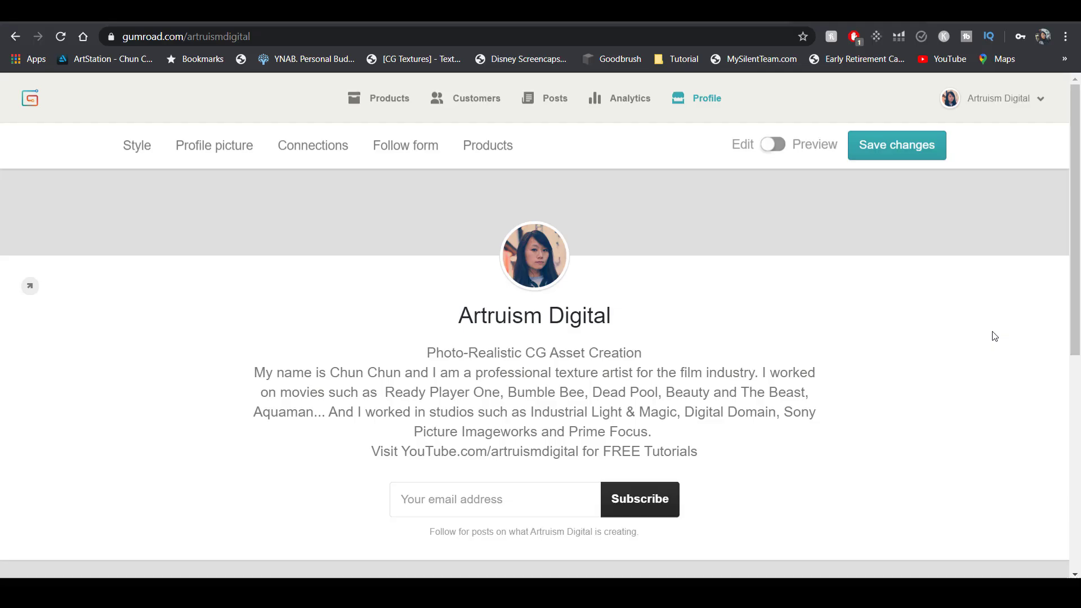
# Open the Photo-Realistic Texturing in Mari: Buddha Mask Full Course product and browse its preview images.
pyautogui.scroll(-5, 994, 336)
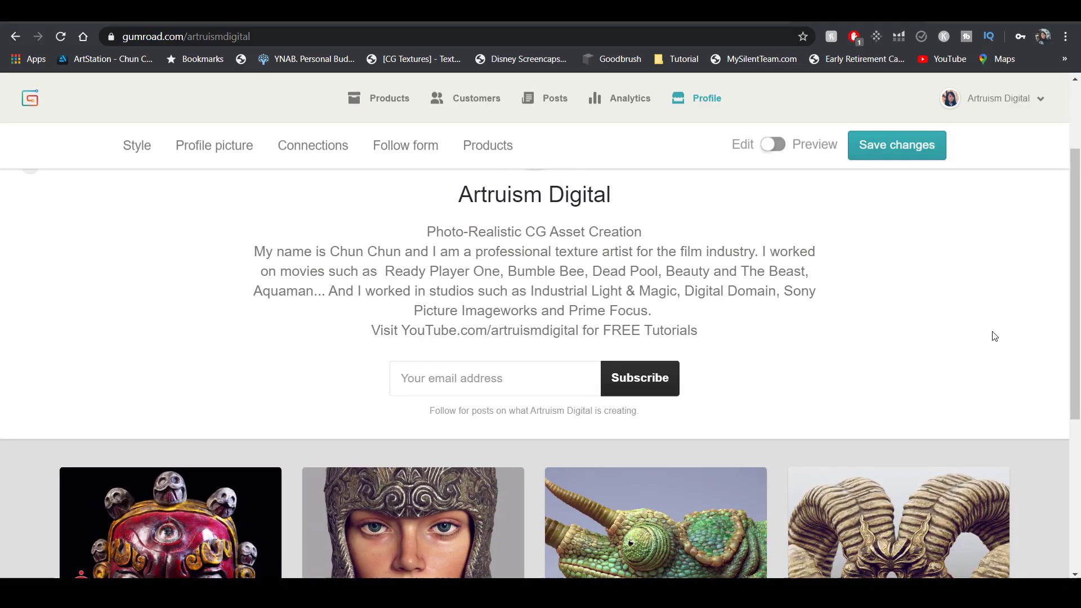
pyautogui.scroll(-2, 1037, 339)
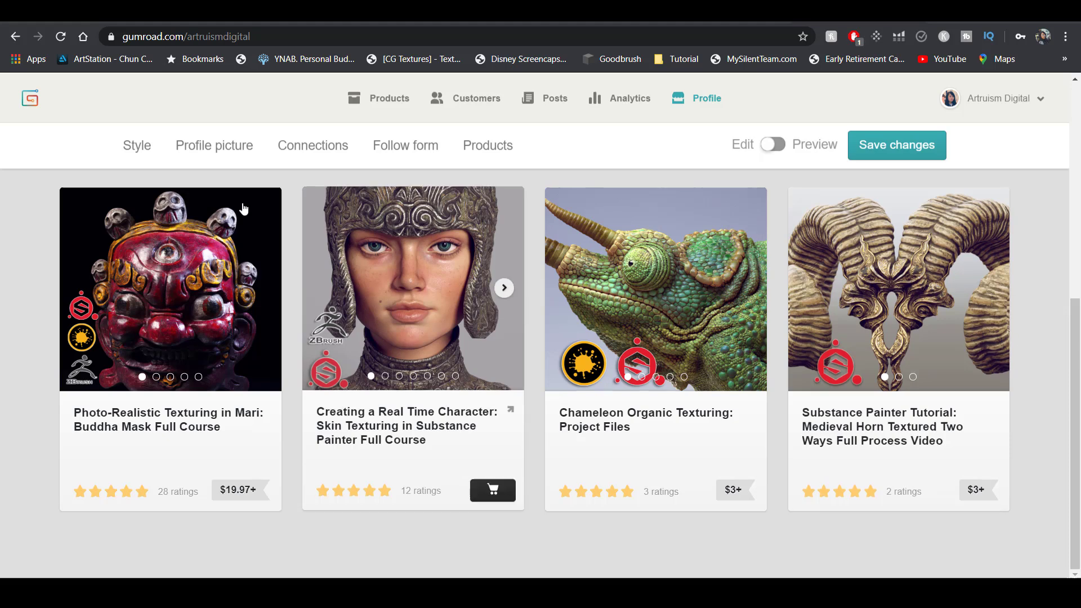
pyautogui.click(181, 241)
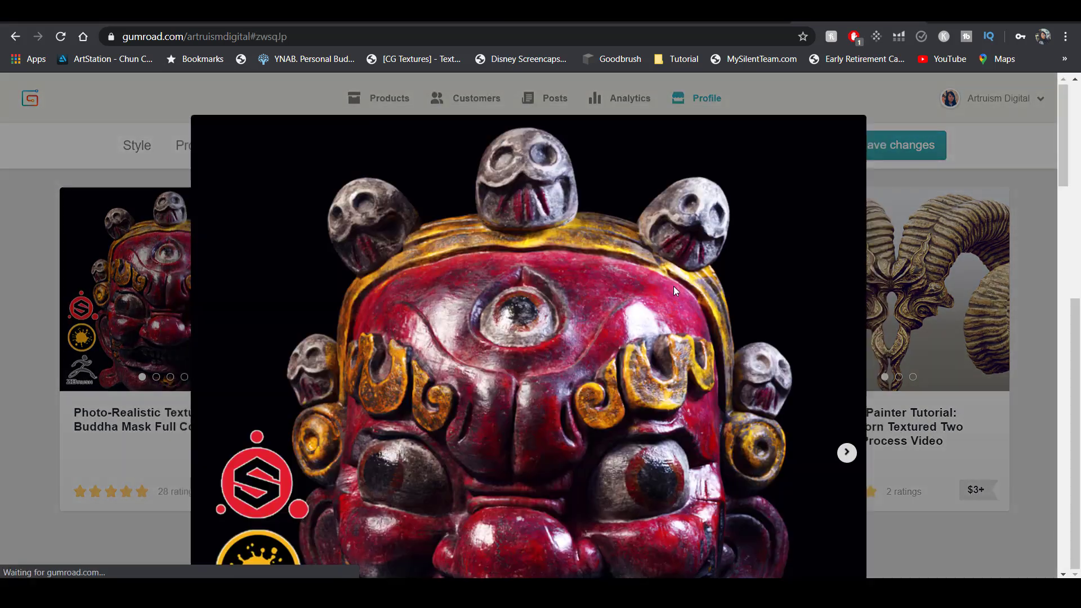
pyautogui.scroll(-4, 838, 299)
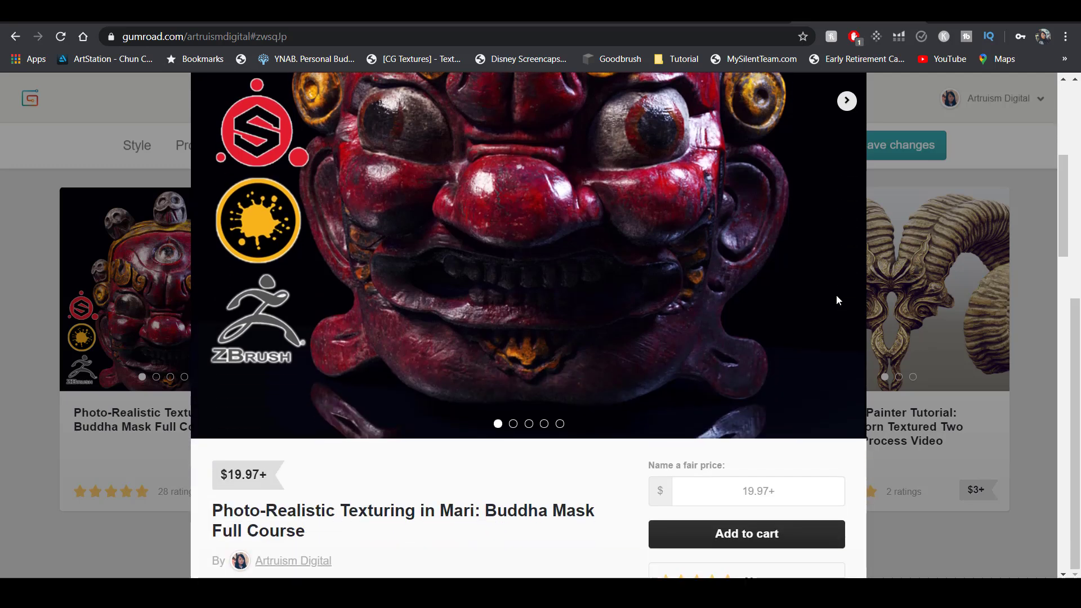
pyautogui.scroll(3, 837, 300)
pyautogui.click(847, 243)
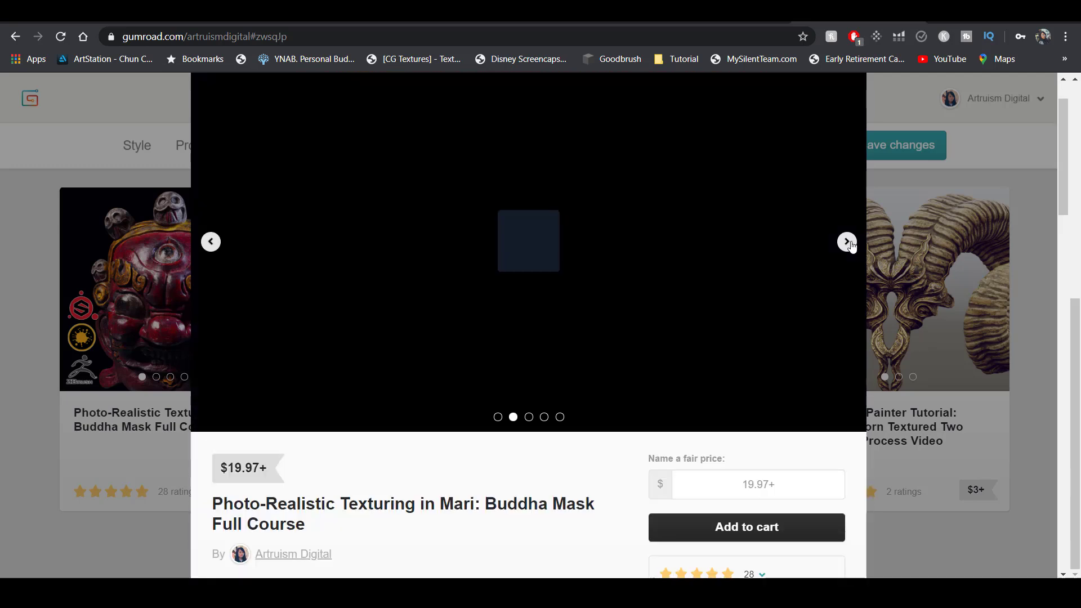
pyautogui.click(846, 307)
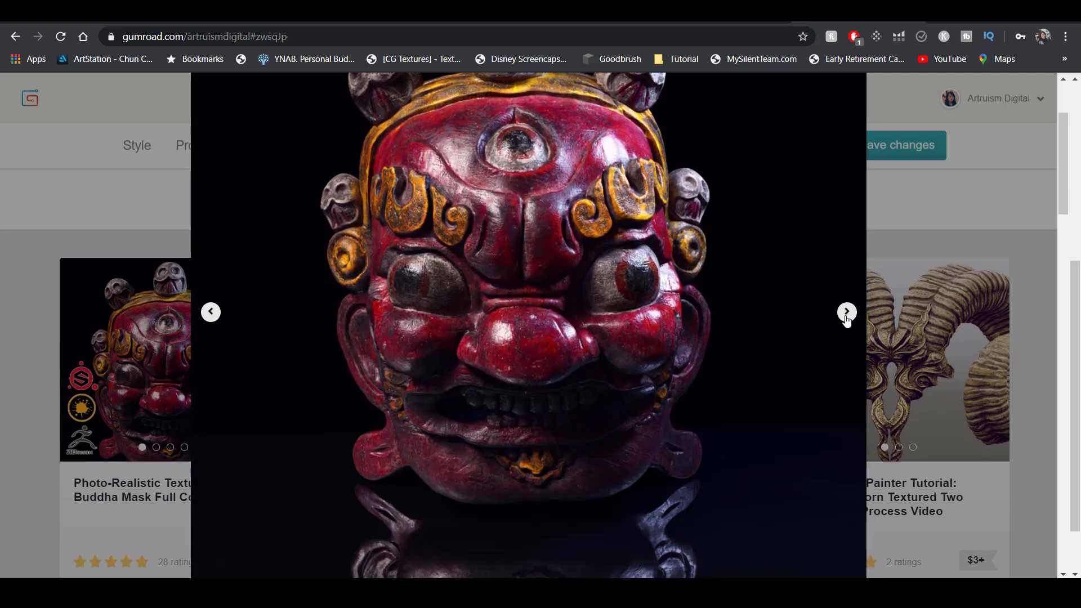
pyautogui.click(846, 310)
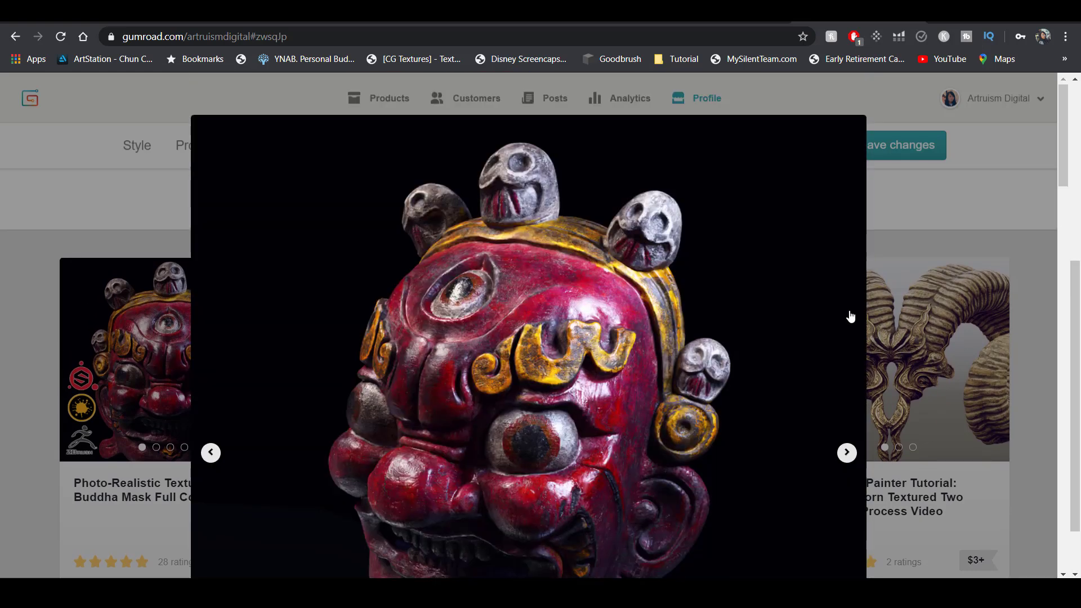
pyautogui.click(847, 313)
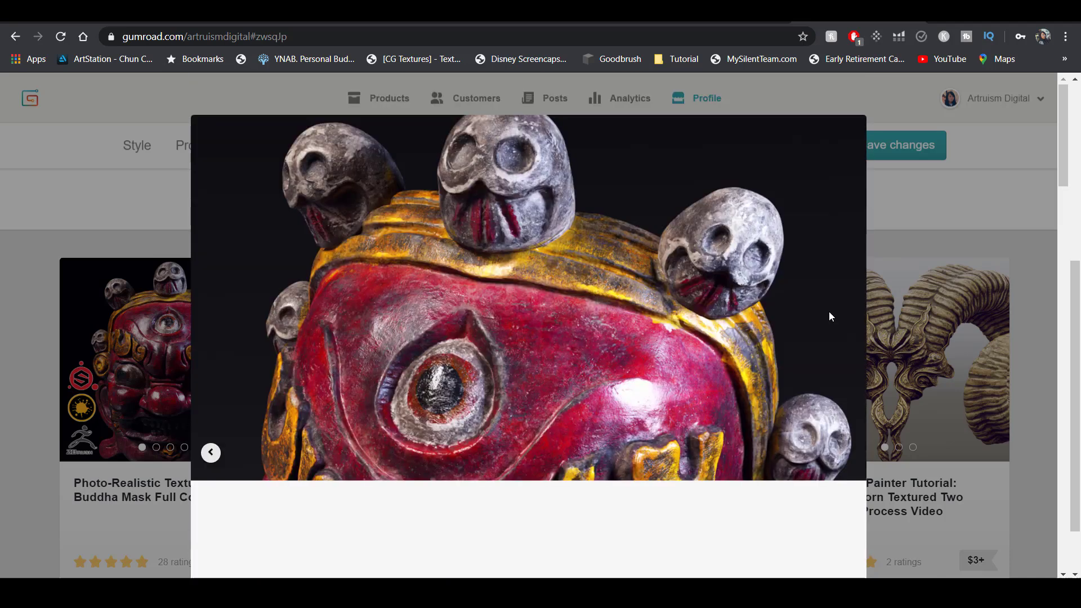
pyautogui.scroll(-3, 829, 313)
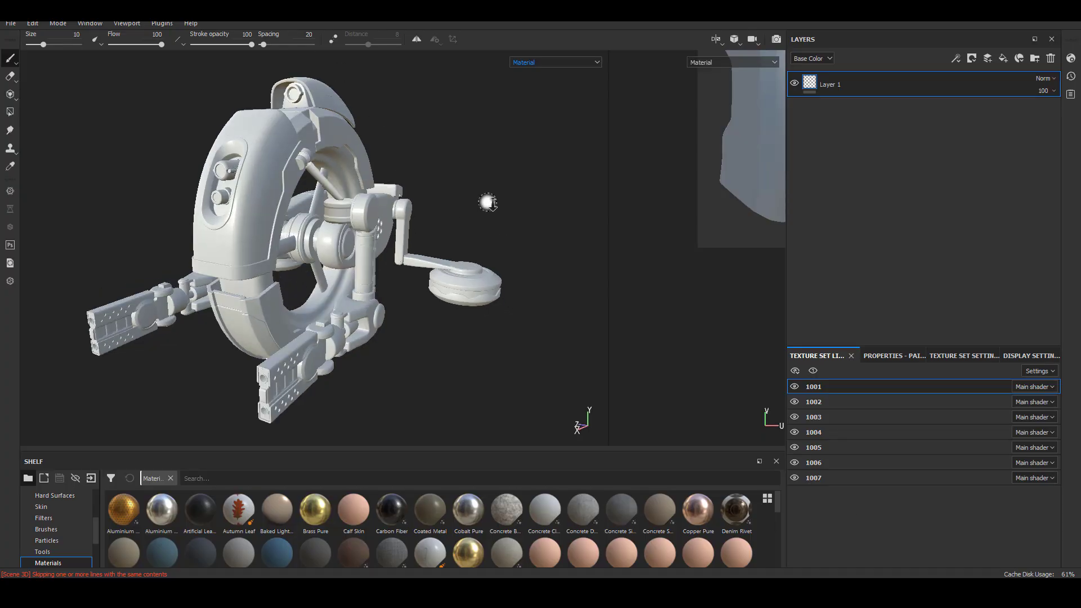
# In Substance Painter, save the project as robot_bake.spp in the substance folder, overwriting the existing file.
pyautogui.click(10, 23)
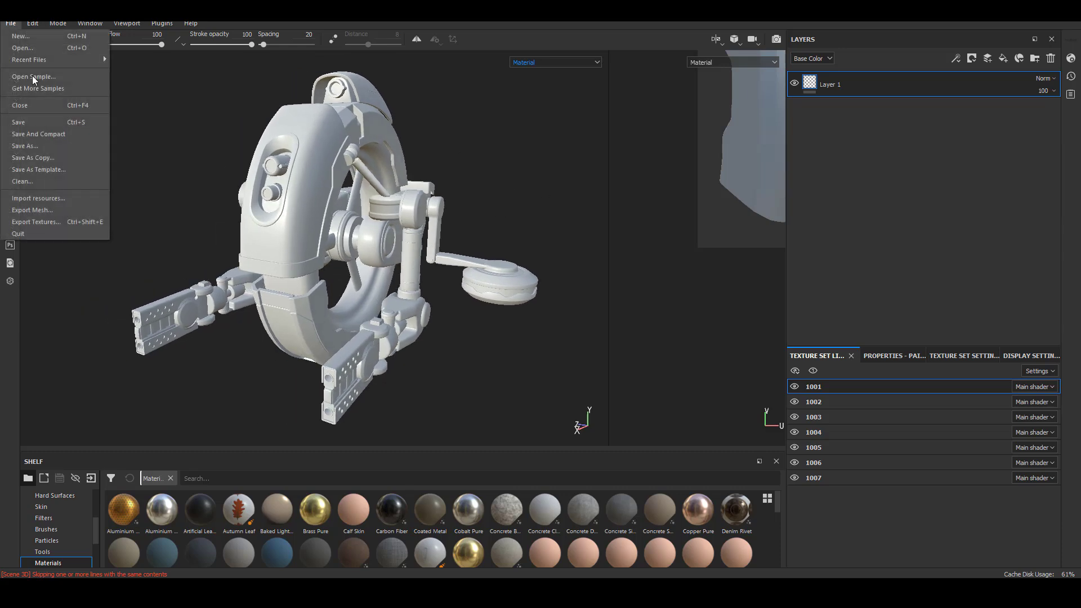
pyautogui.click(35, 146)
pyautogui.click(165, 135)
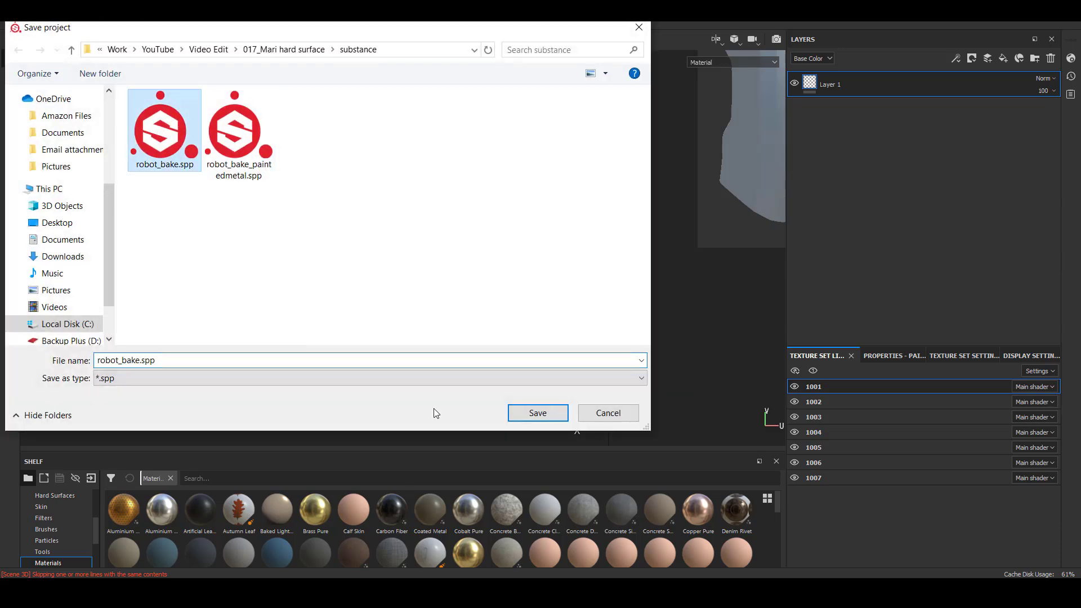
pyautogui.click(530, 419)
pyautogui.click(572, 297)
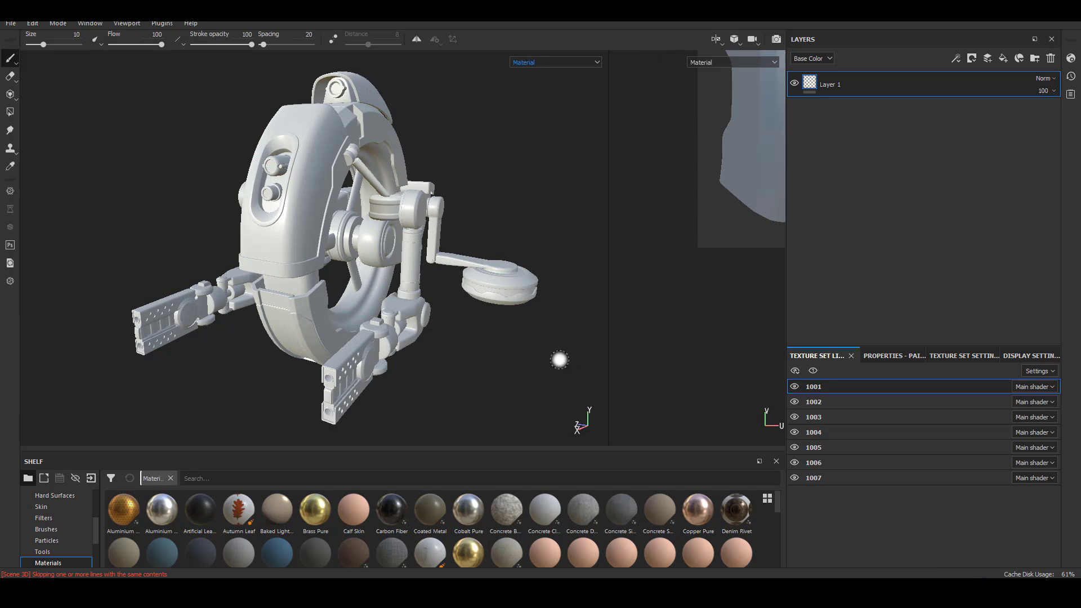
# Bake the mesh maps for all texture sets with an output size of 4096.
pyautogui.keyDown('alt'); pyautogui.moveTo(544, 365); pyautogui.dragTo(517, 372); pyautogui.keyUp('alt')
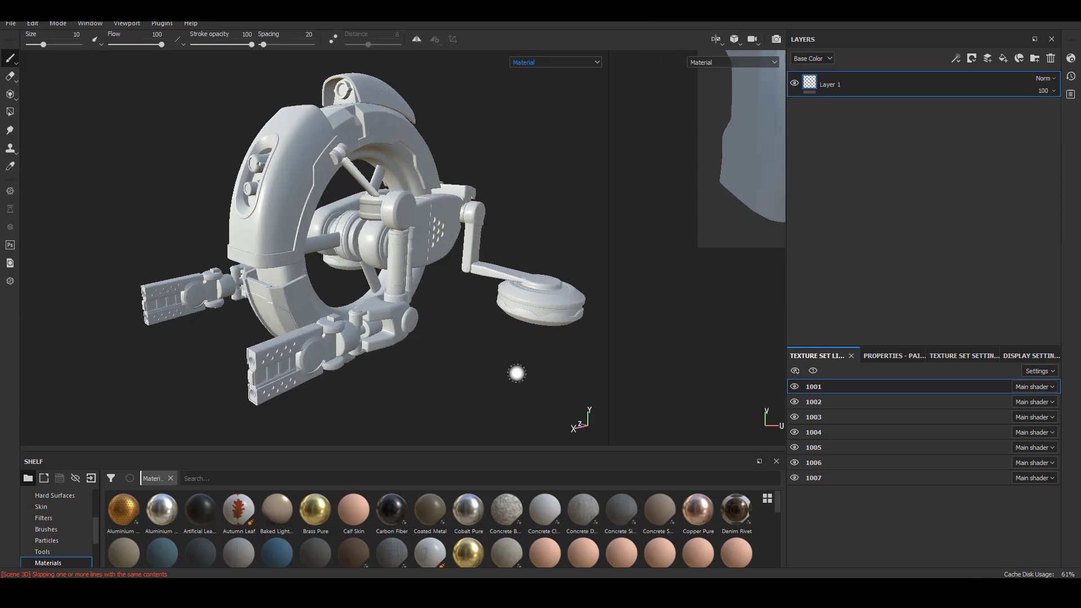
pyautogui.click(885, 358)
pyautogui.click(964, 357)
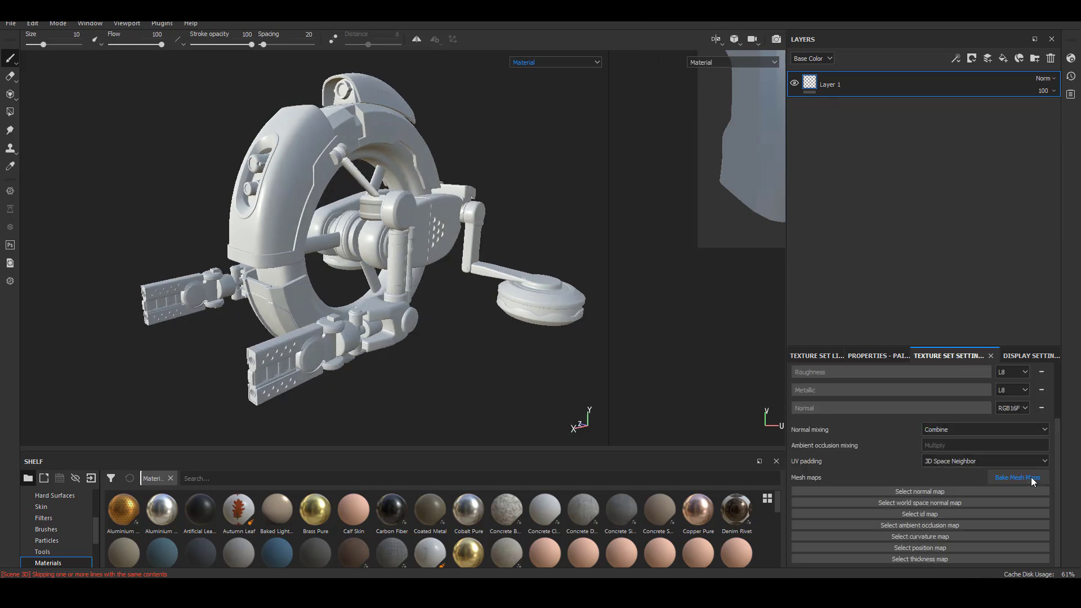
pyautogui.click(1034, 482)
pyautogui.click(560, 141)
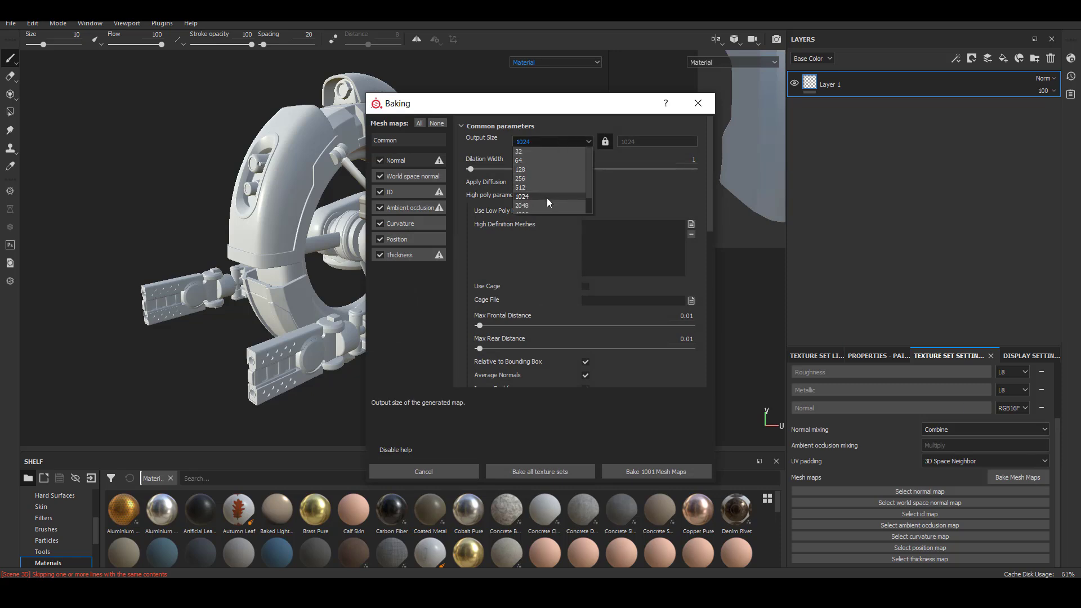
pyautogui.scroll(-1, 546, 198)
pyautogui.click(521, 197)
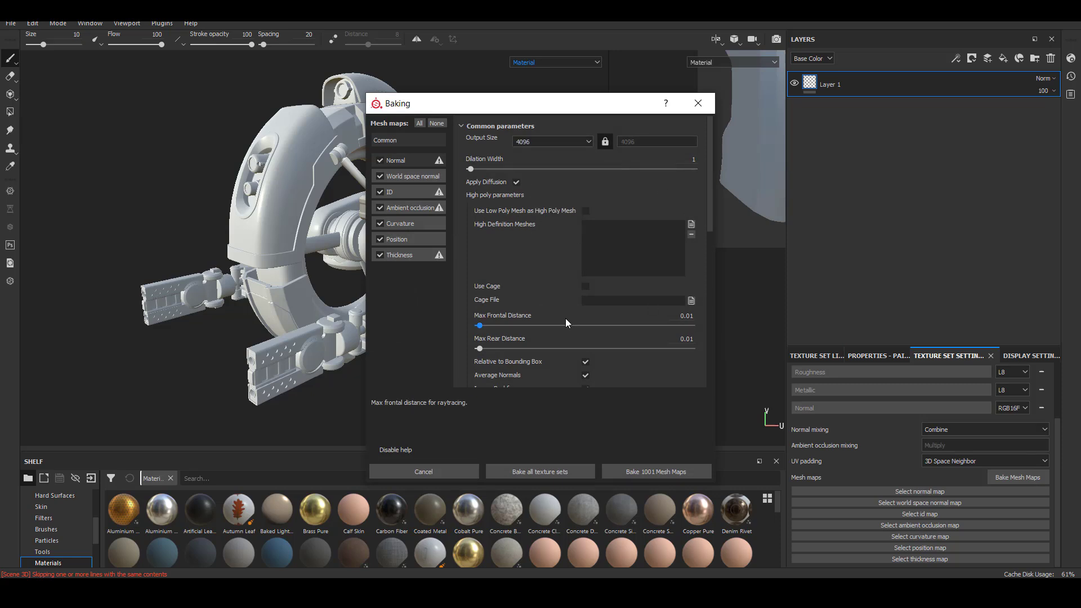
pyautogui.click(559, 472)
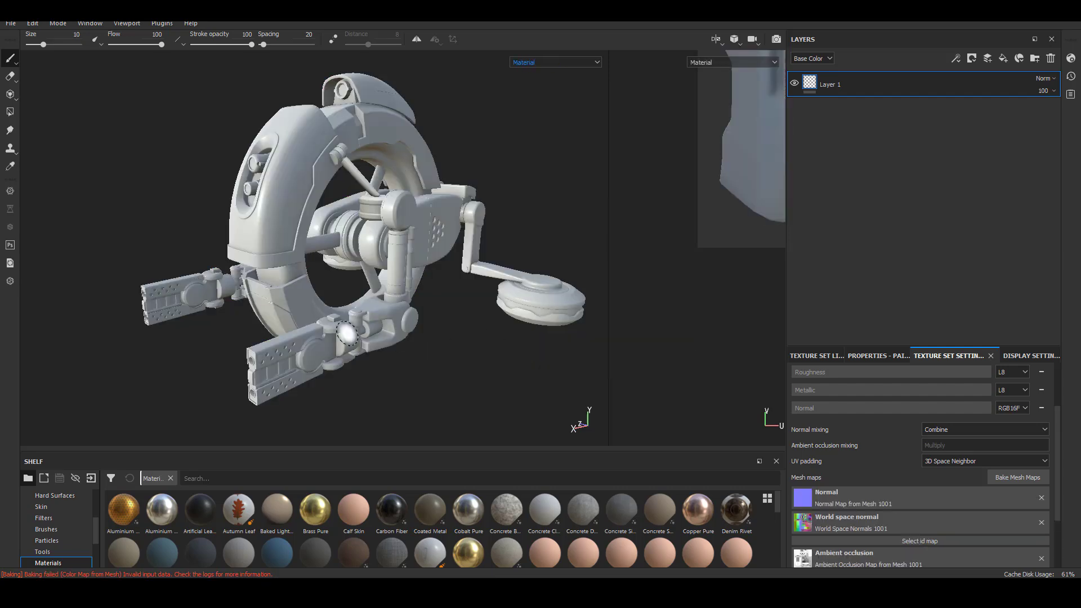
# Add a layer folder named ao and instantiate it across the texture sets.
pyautogui.keyDown('alt'); pyautogui.moveTo(395, 254); pyautogui.dragTo(281, 236); pyautogui.keyUp('alt')
pyautogui.click(1034, 59)
pyautogui.doubleClick(861, 90)
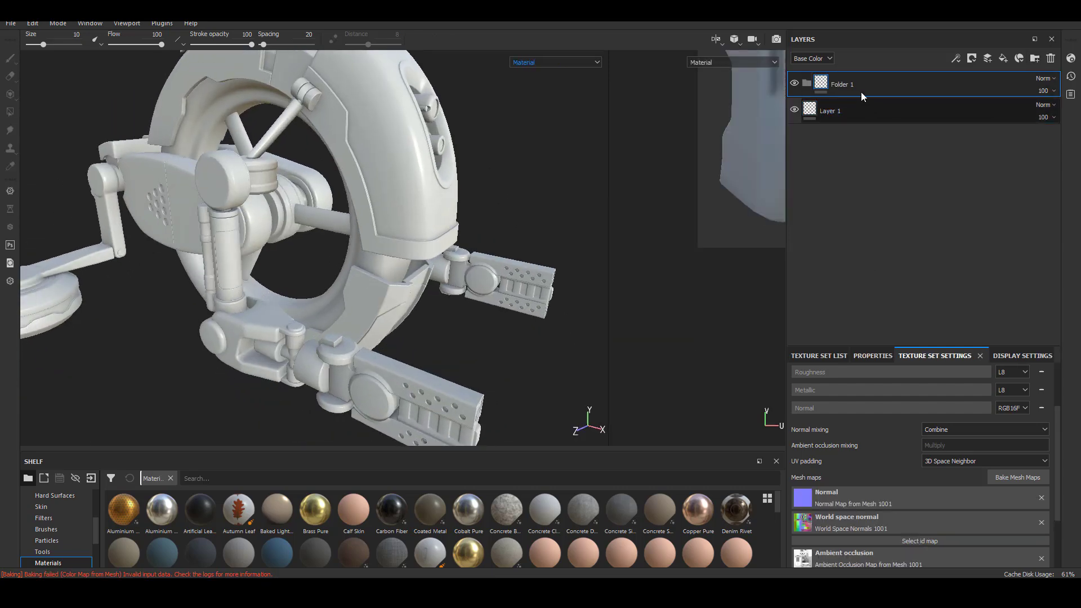
pyautogui.write('ao')
pyautogui.rightClick(864, 83)
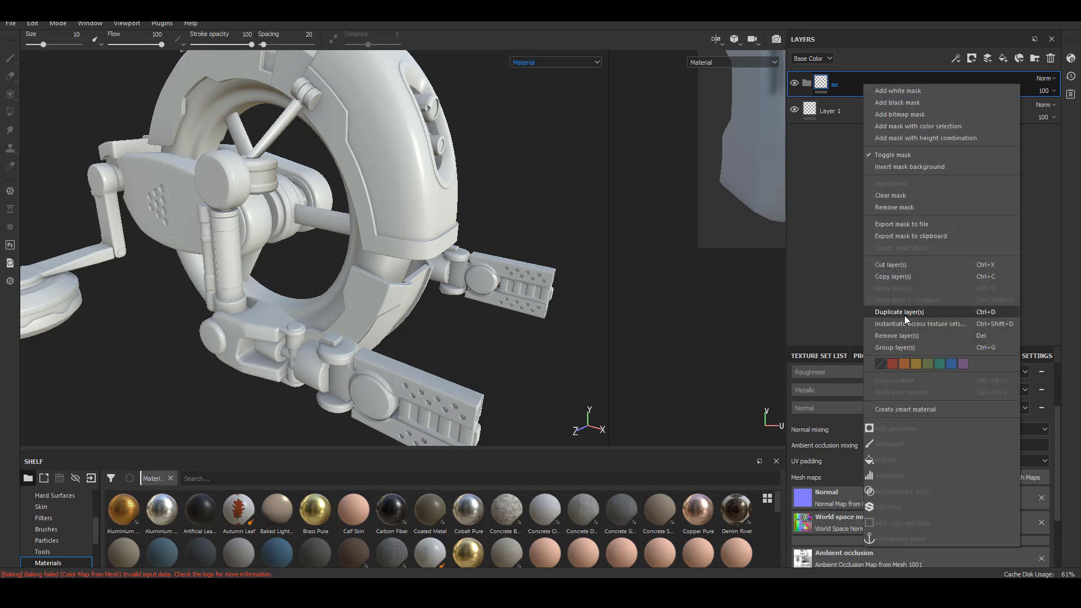
pyautogui.click(906, 322)
pyautogui.click(508, 384)
# Add a fill layer inside the ao folder with only the color channel active and a black base color.
pyautogui.click(1003, 58)
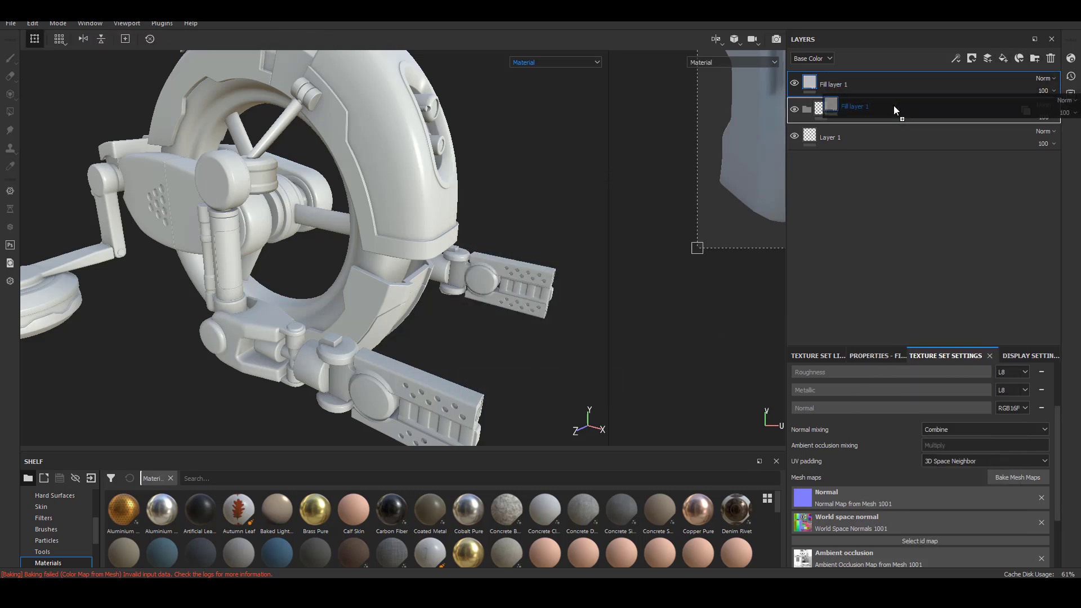
pyautogui.click(877, 357)
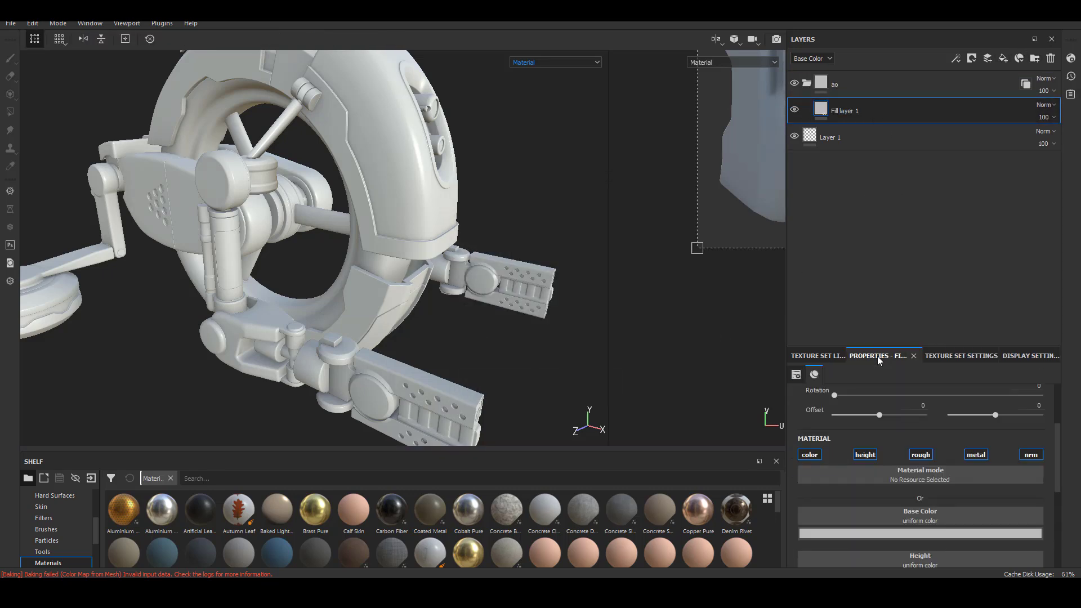
pyautogui.click(920, 533)
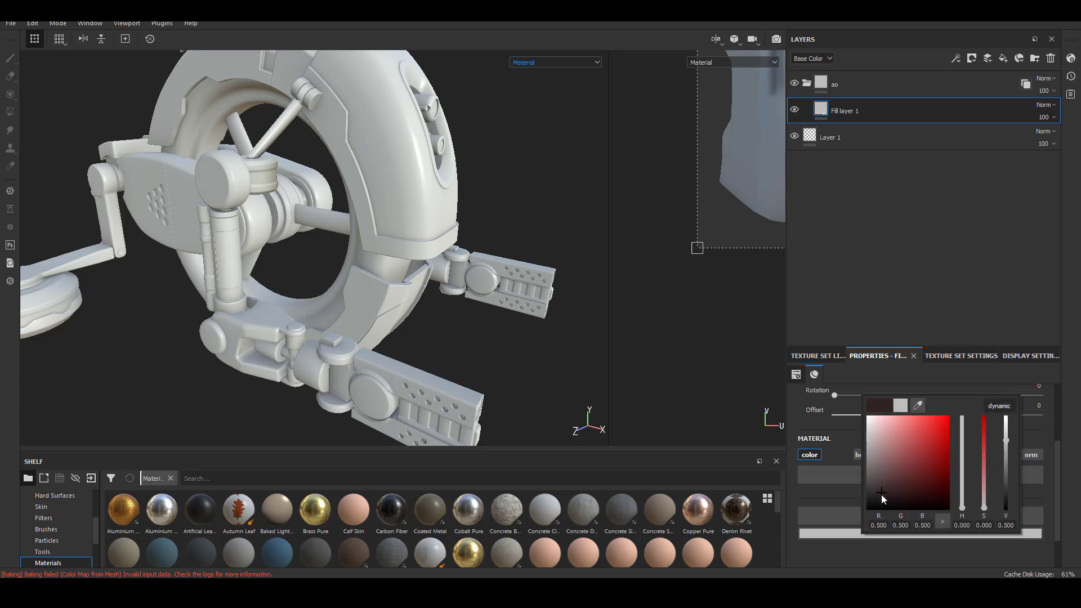
pyautogui.click(881, 515)
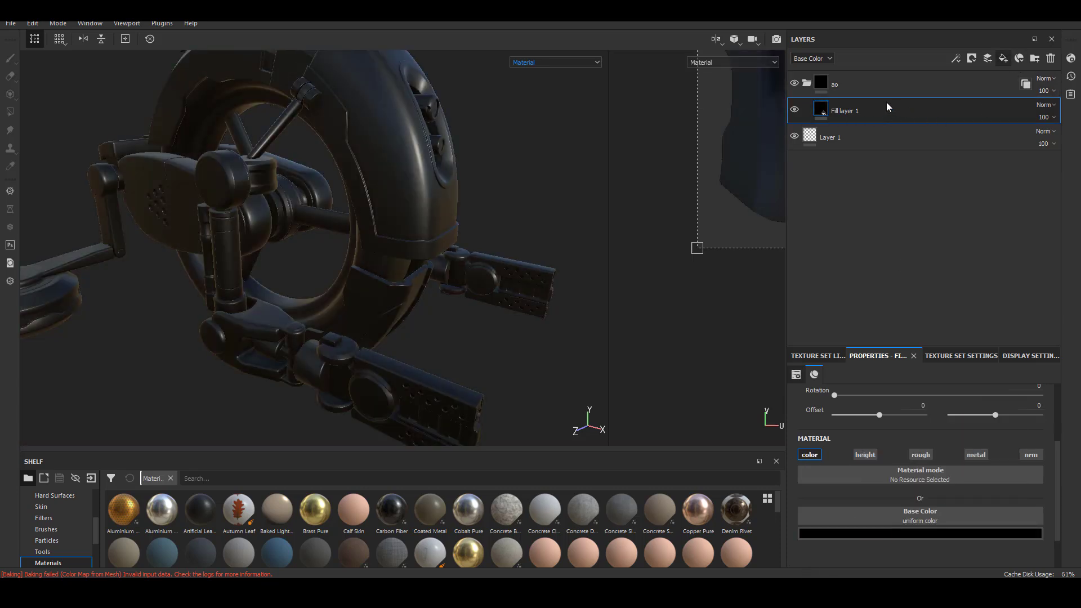
# Add a second fill layer above the black one, keeping only the color channel and setting its base color to white.
pyautogui.keyDown('alt'); pyautogui.click(810, 454); pyautogui.keyUp('alt')
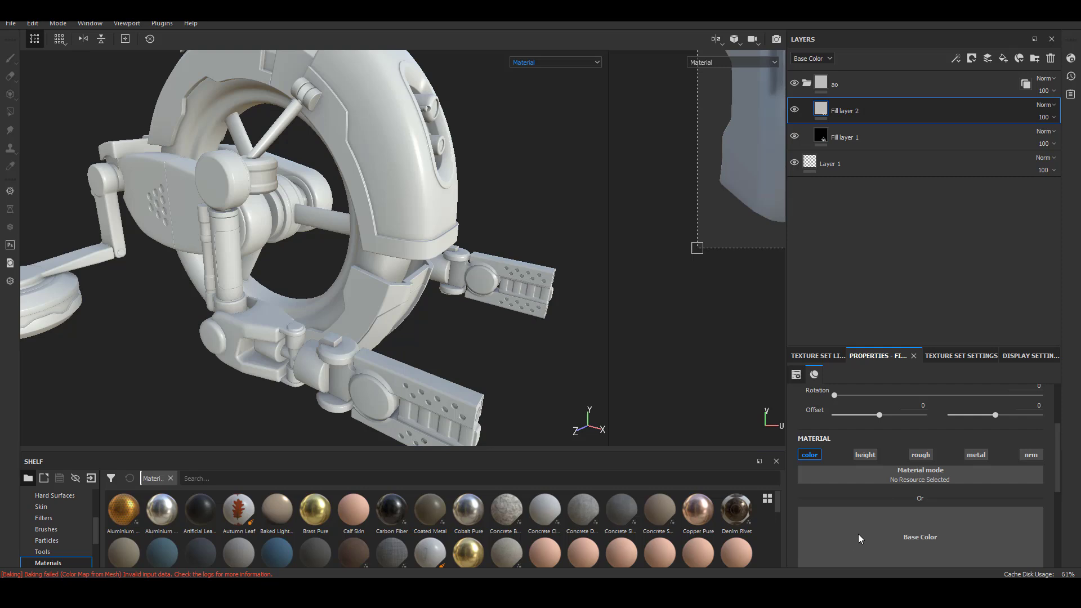
pyautogui.click(877, 532)
pyautogui.moveTo(895, 420); pyautogui.dragTo(835, 259)
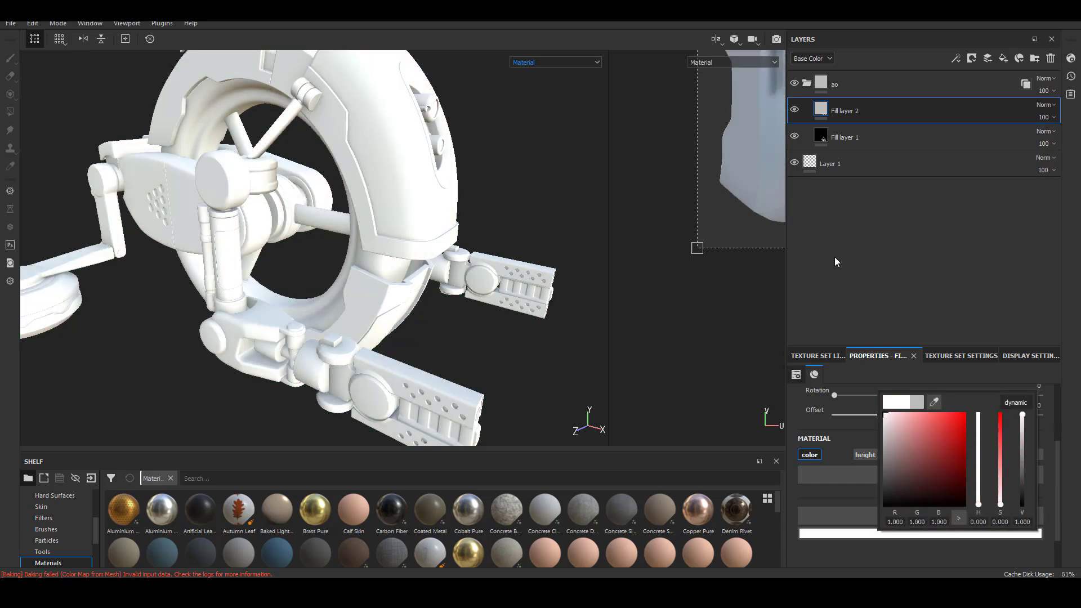
# Give the white fill layer a bitmap mask that uses the baked ambient occlusion map.
pyautogui.rightClick(832, 113)
pyautogui.click(882, 138)
pyautogui.moveTo(897, 170)
pyautogui.write('texture t')
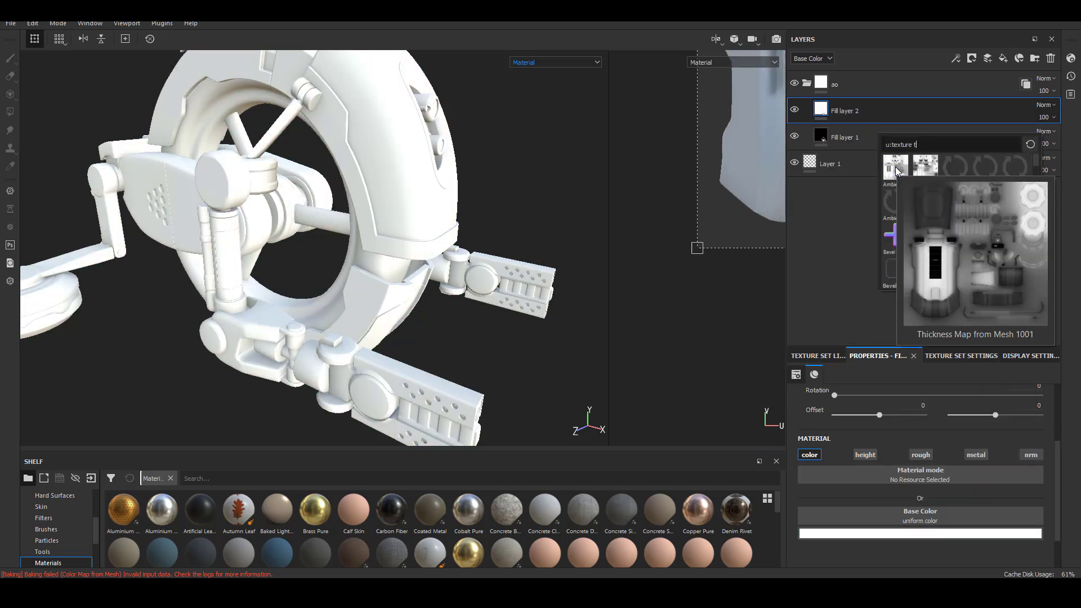
pyautogui.press('BackSpace')
pyautogui.write('a')
pyautogui.click(897, 171)
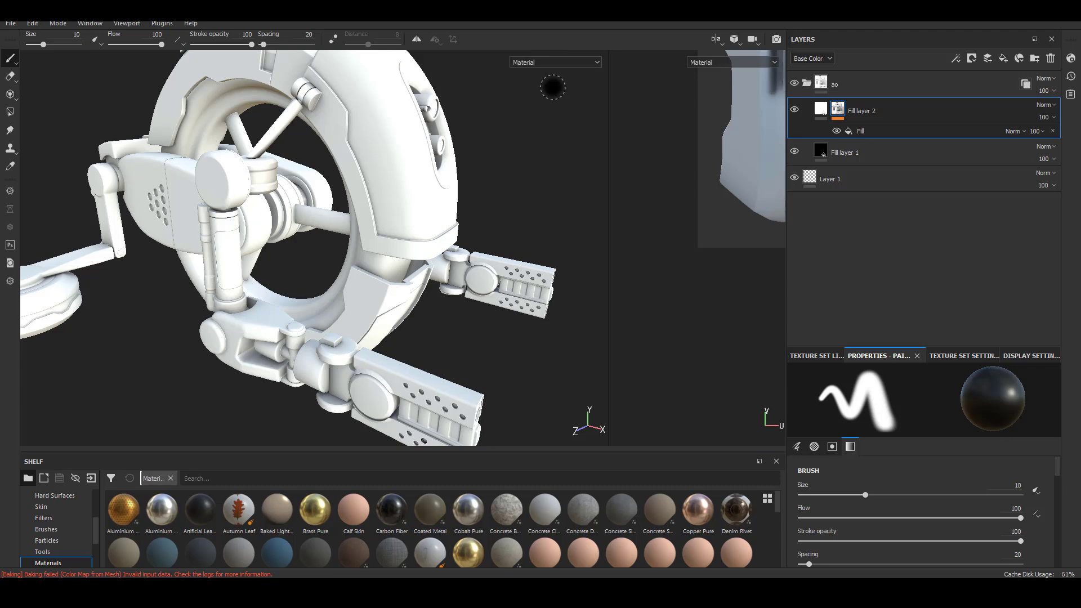
# Display only the Base Color channel in the viewport and inspect the ambient occlusion shading on the robot.
pyautogui.click(555, 62)
pyautogui.click(535, 75)
pyautogui.keyDown('alt'); pyautogui.moveTo(490, 223); pyautogui.dragTo(331, 247); pyautogui.keyUp('alt')
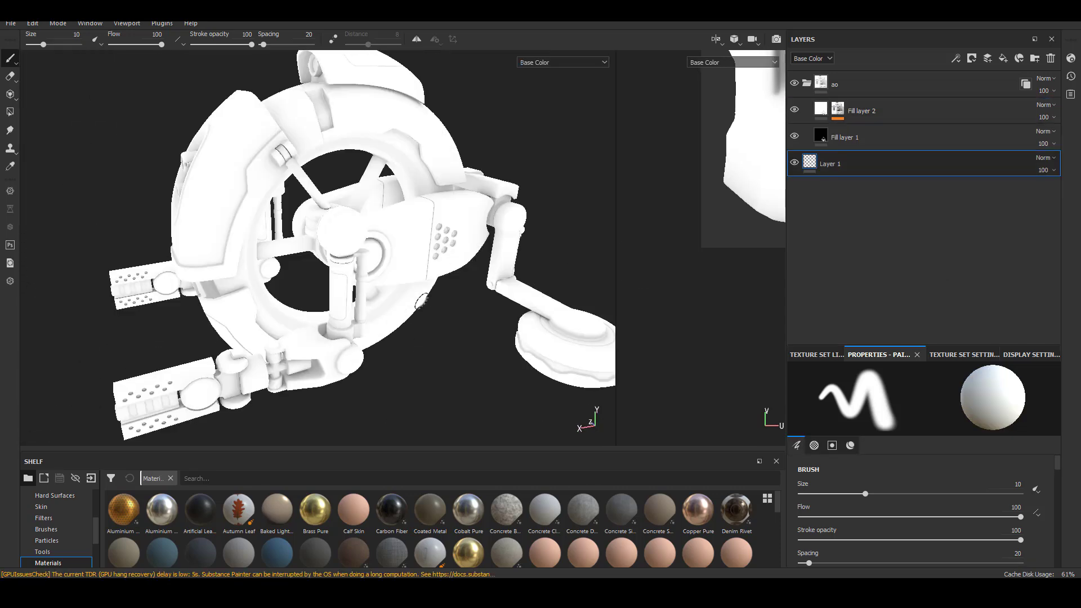
pyautogui.keyDown('alt'); pyautogui.moveTo(463, 355); pyautogui.dragTo(434, 316); pyautogui.keyUp('alt')
# Open the texture export settings and check the output maps of the Vray UDIM preset.
pyautogui.click(11, 23)
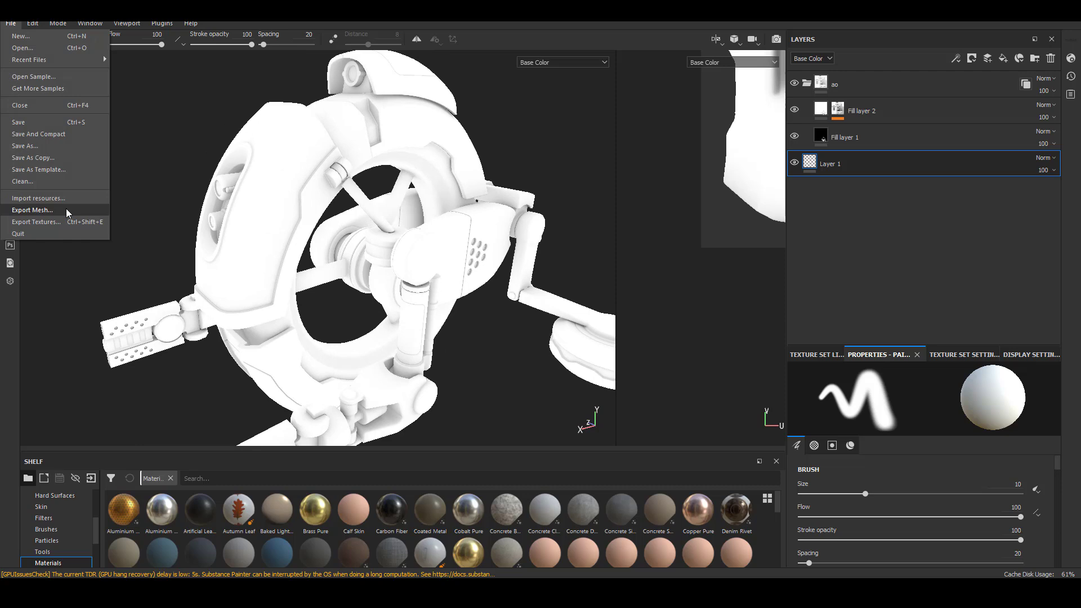
pyautogui.click(46, 221)
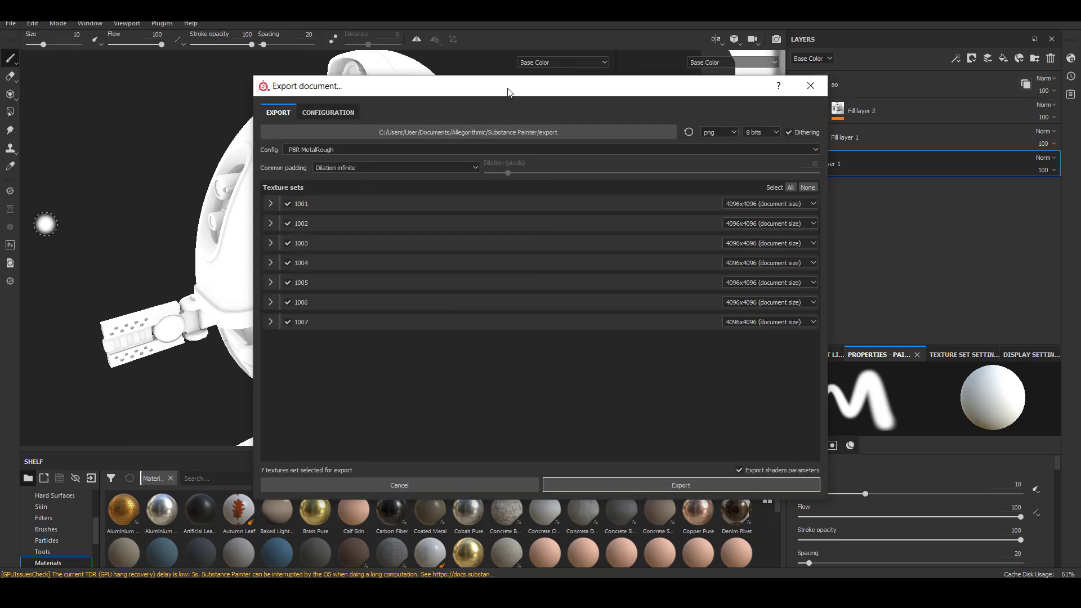
pyautogui.moveTo(508, 91); pyautogui.dragTo(487, 95)
pyautogui.click(308, 115)
pyautogui.click(276, 459)
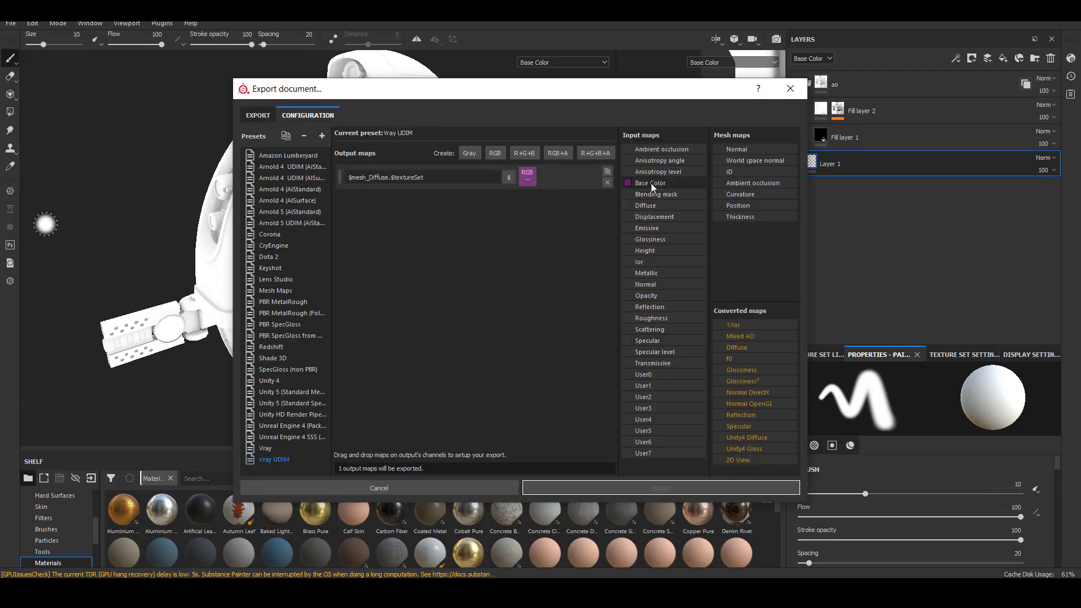
# Set the texture export folder to C:\Work\YouTube\Video Edit\017_Mari hard surface\substance\ao.
pyautogui.click(262, 115)
pyautogui.click(552, 144)
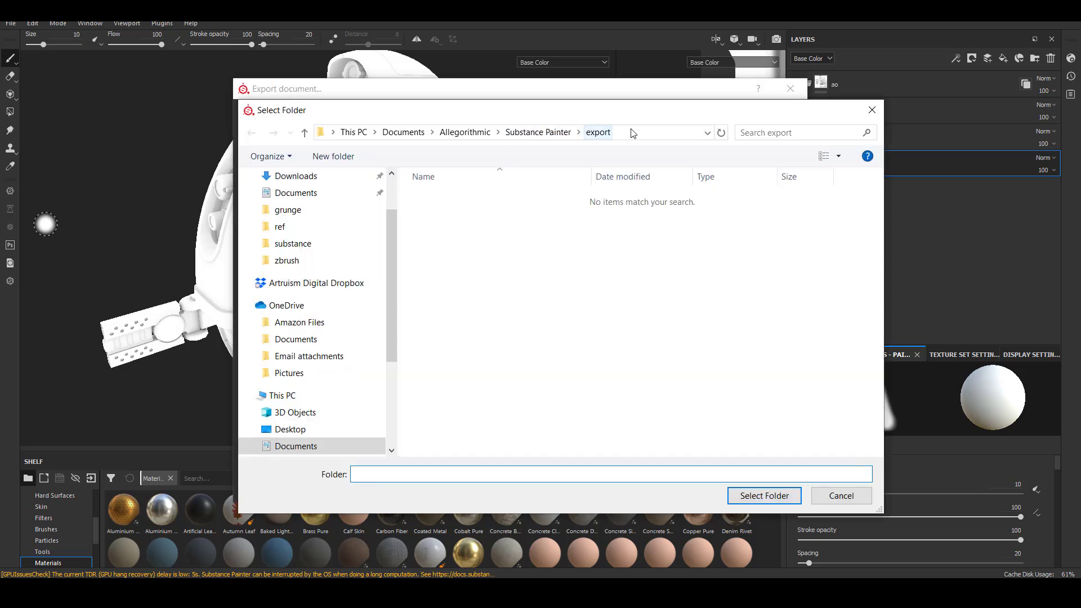
pyautogui.click(633, 133)
pyautogui.write('C:\\Work\\YouTube\\Video Edit\\017_Mari hard surface\\substance\\ao')
pyautogui.press('Return')
pyautogui.click(738, 494)
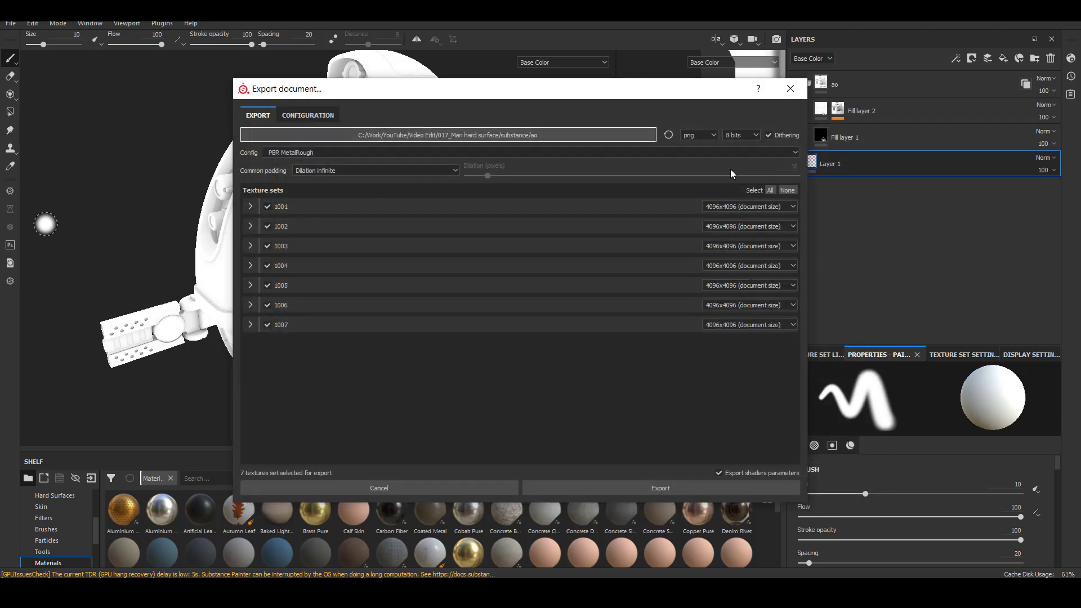
# Export all texture sets as tiff files using the Vray UDIM configuration.
pyautogui.click(698, 134)
pyautogui.click(692, 155)
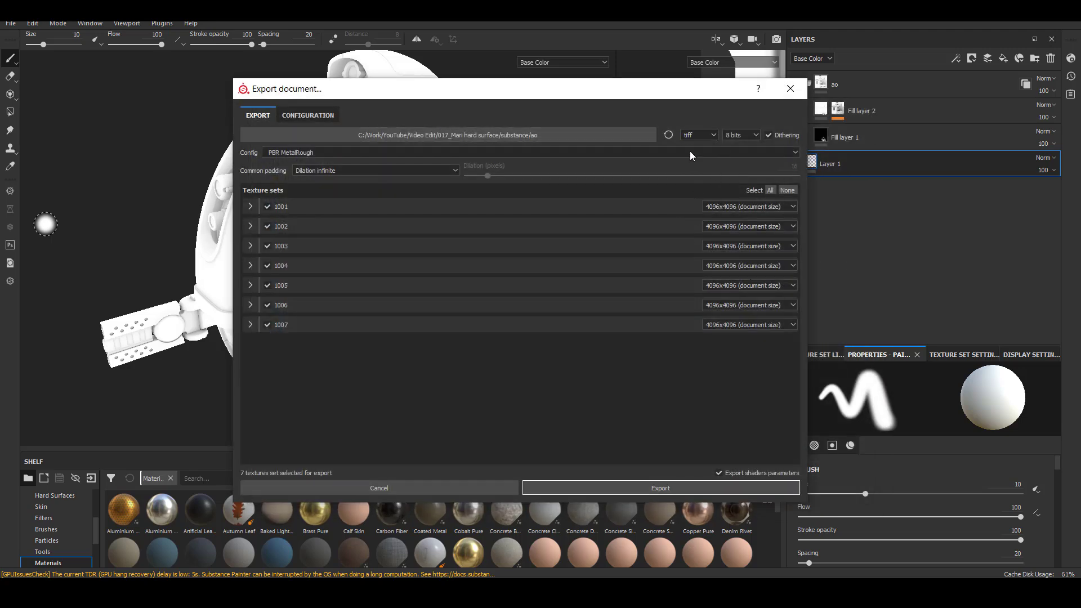
pyautogui.click(491, 151)
pyautogui.scroll(-5, 325, 192)
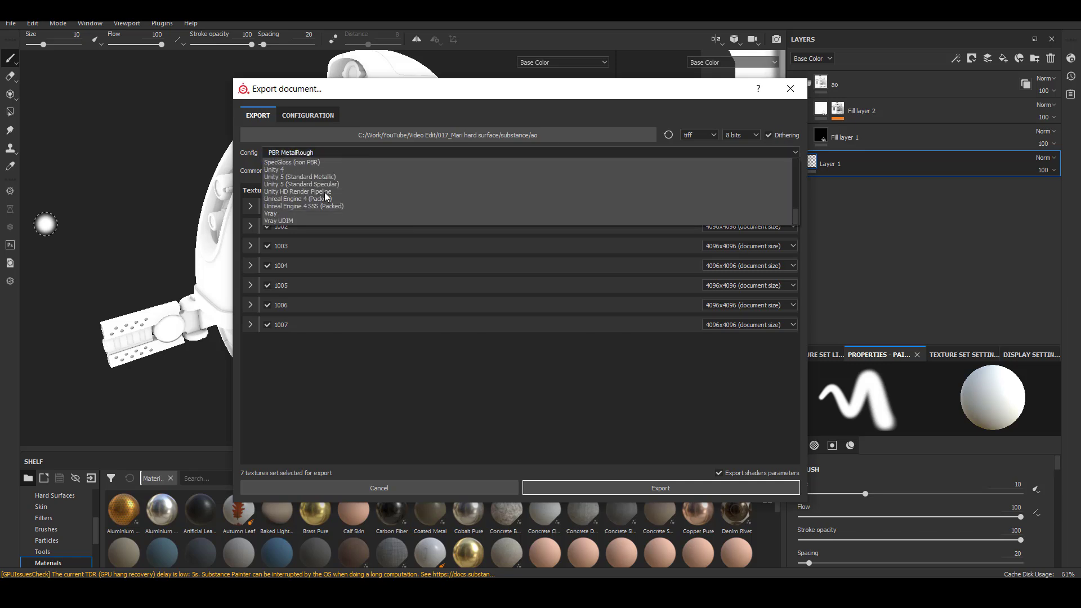
pyautogui.click(300, 220)
pyautogui.click(299, 157)
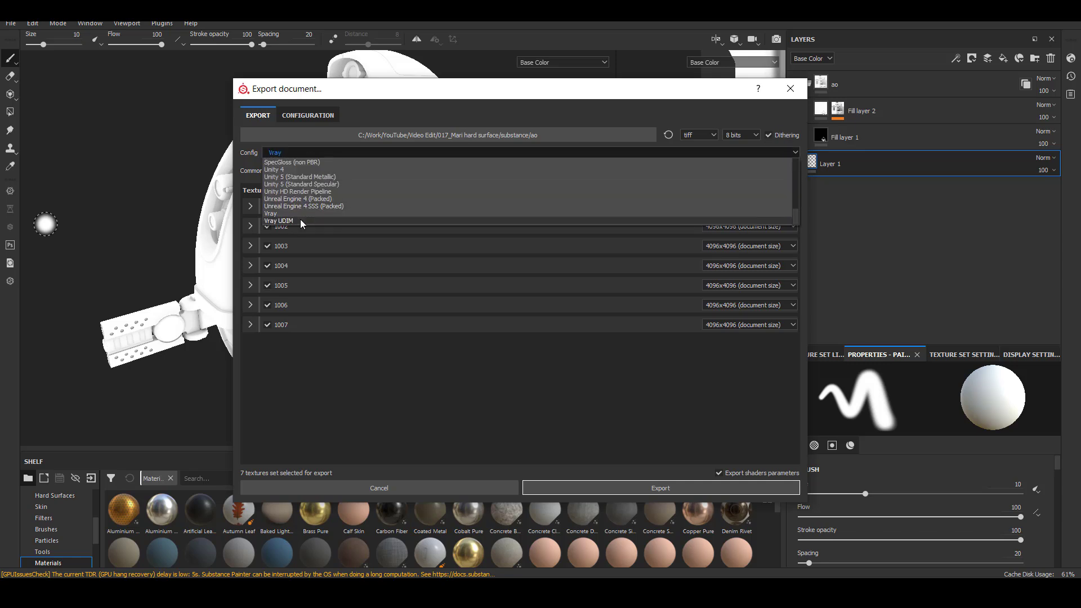
pyautogui.click(300, 220)
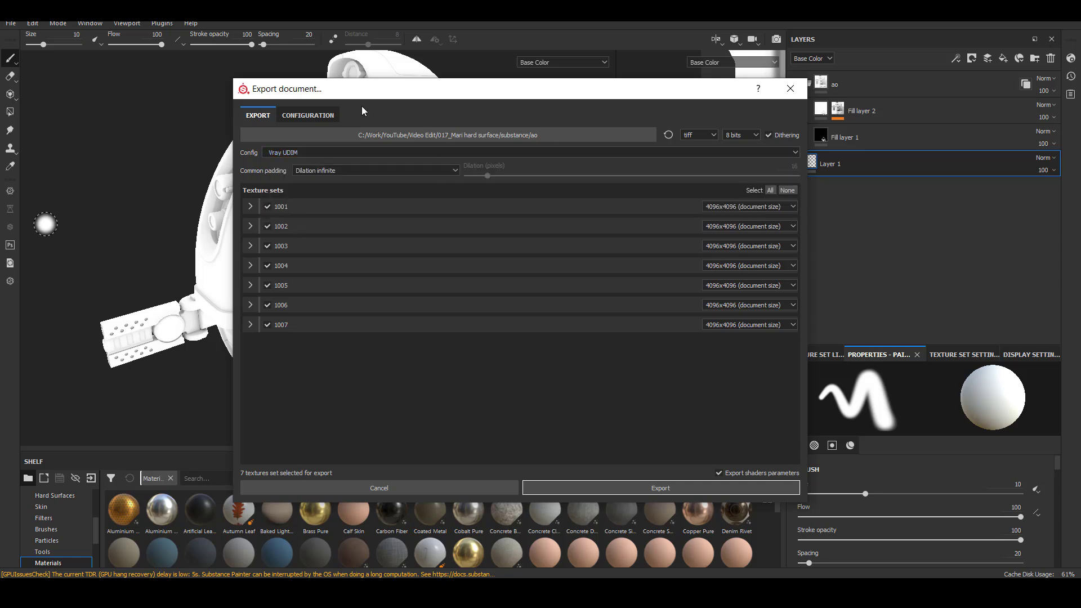
pyautogui.click(576, 487)
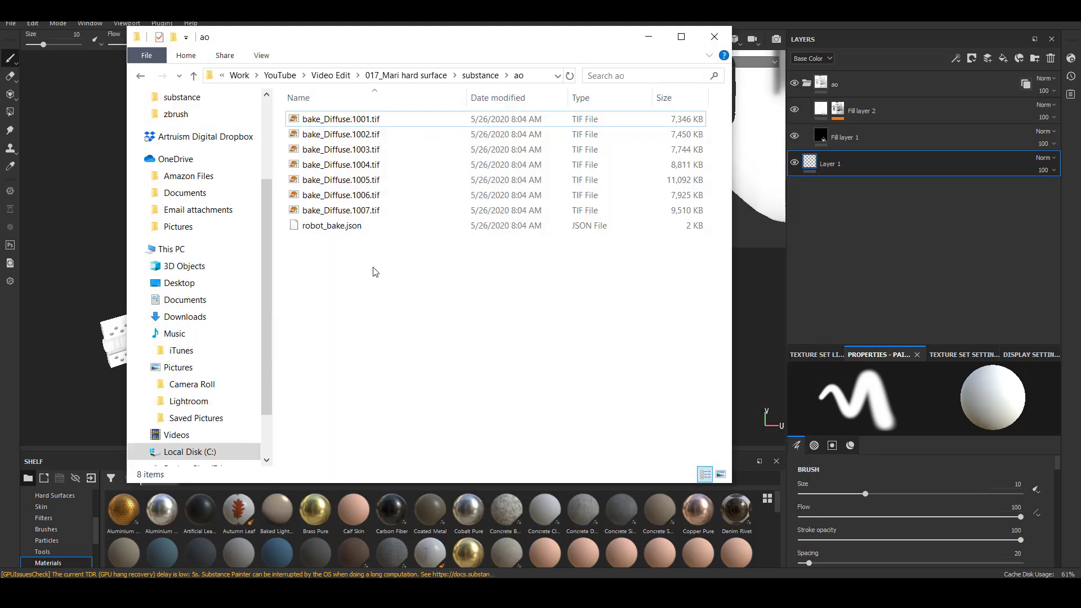
# Display the exported files in the ao folder as extra large icons to check their thumbnails.
pyautogui.rightClick(373, 269)
pyautogui.moveTo(345, 282)
pyautogui.click(417, 278)
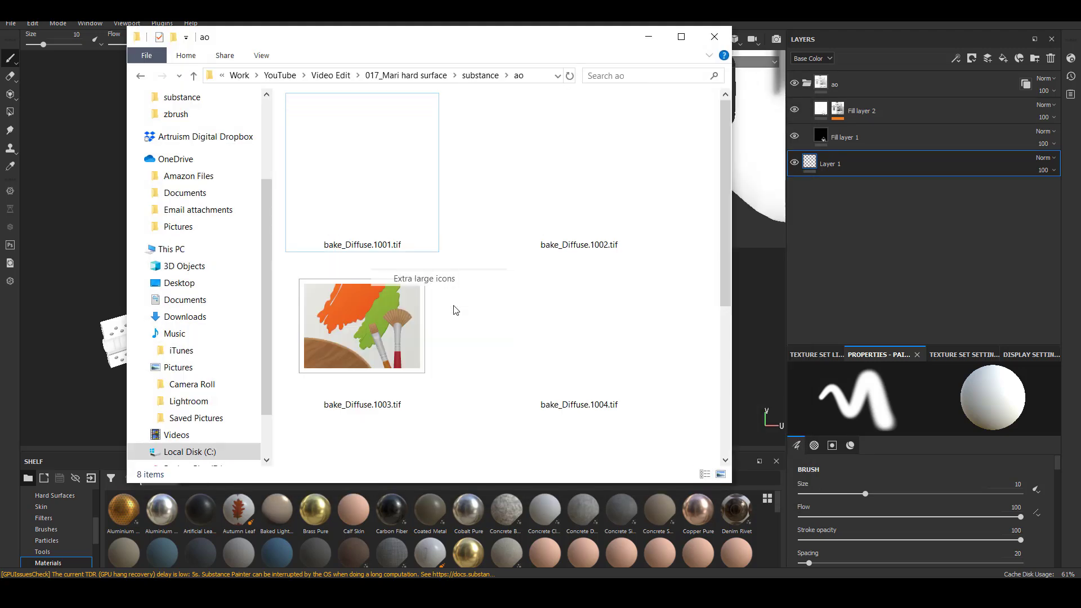
# Open the curv folder inside the substance folder, select its full path and minimize the file window.
pyautogui.click(480, 76)
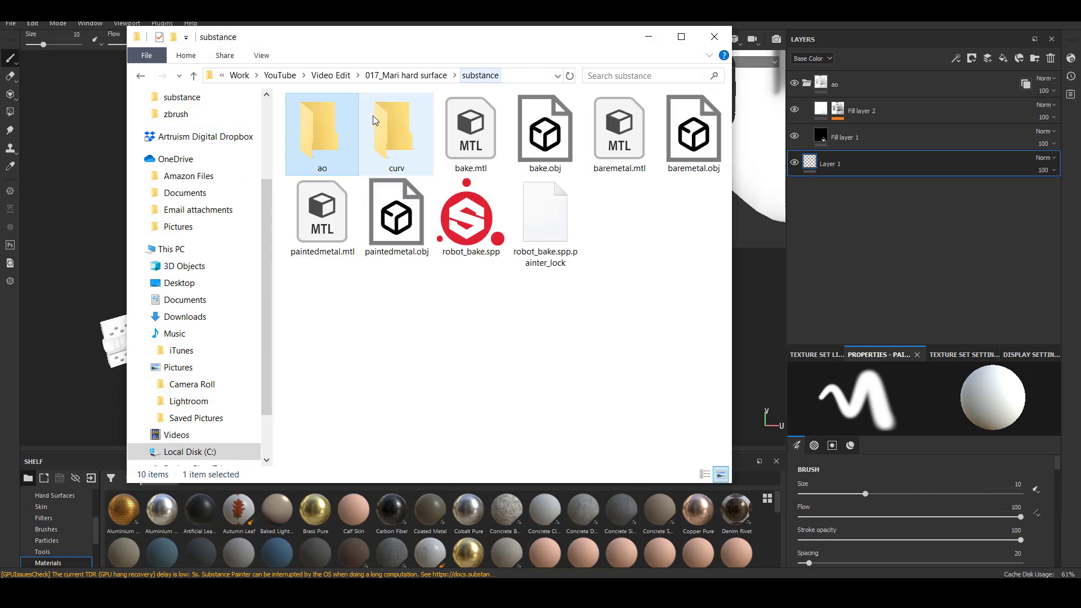
pyautogui.doubleClick(394, 127)
pyautogui.click(519, 75)
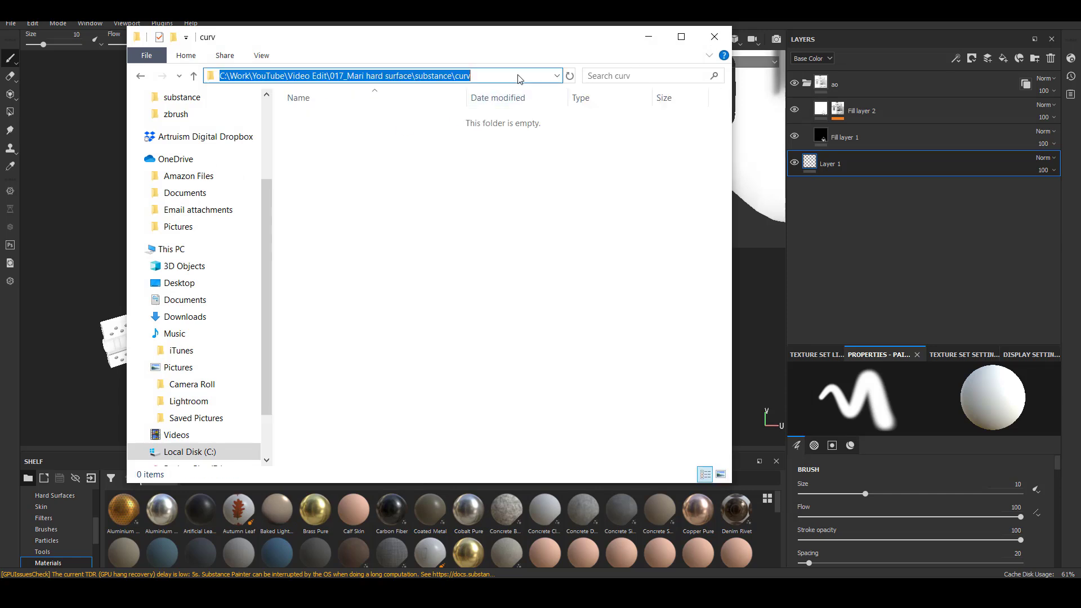
pyautogui.click(648, 37)
# Replace the white fill layer's bitmap mask with the baked curvature map and open the texture export settings.
pyautogui.rightClick(837, 108)
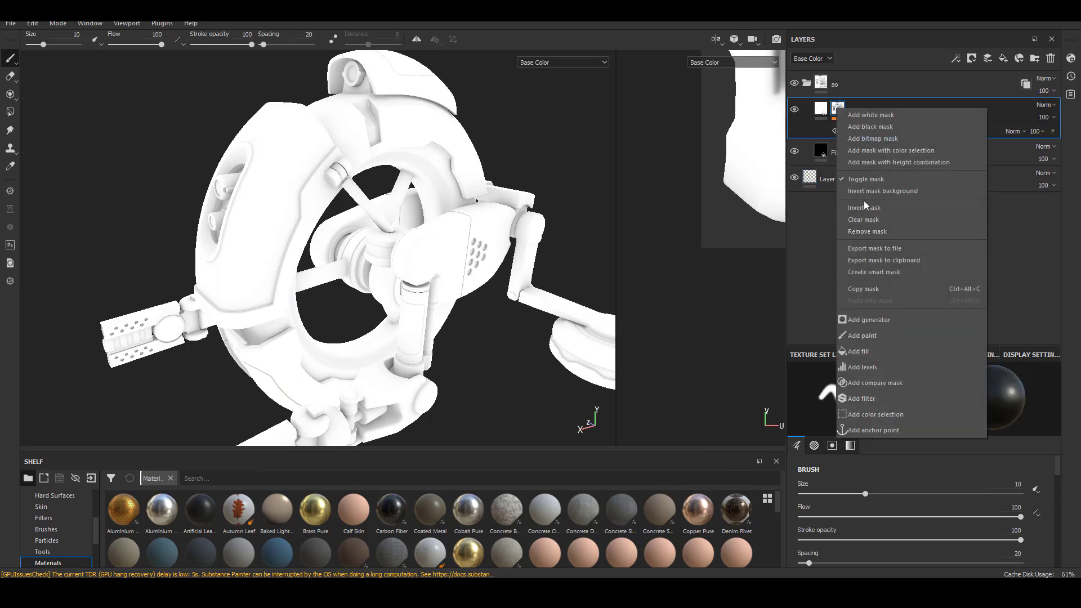
pyautogui.click(811, 232)
pyautogui.rightClick(837, 108)
pyautogui.click(879, 140)
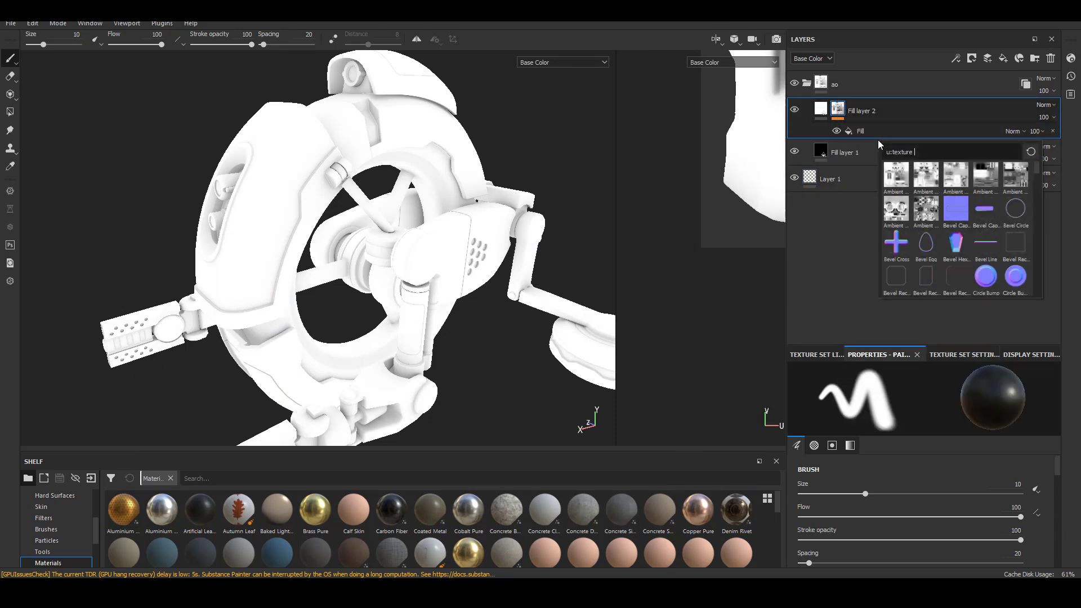
pyautogui.write('cur')
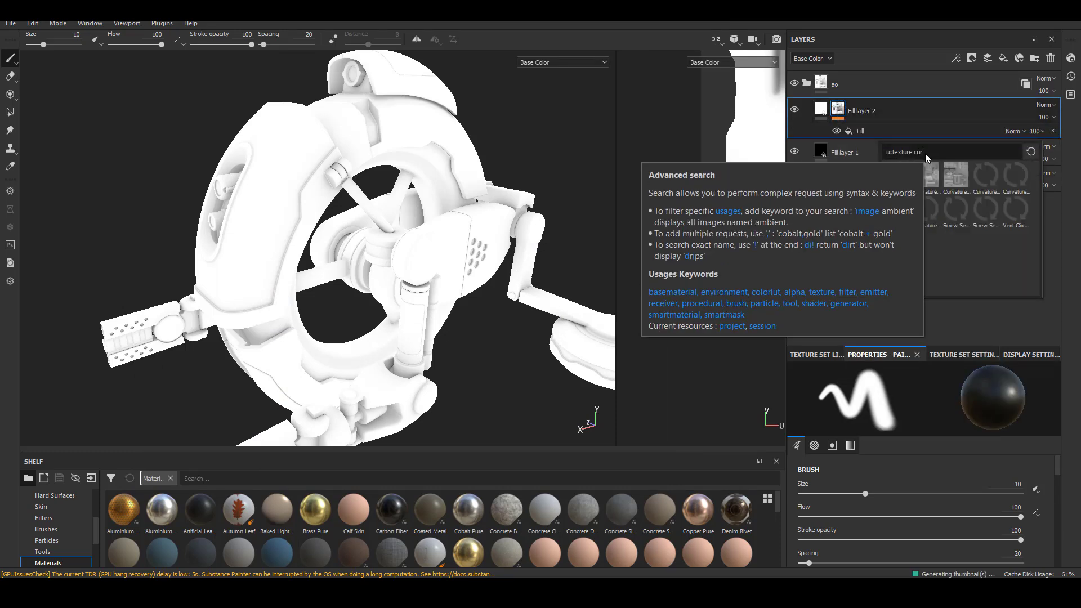
pyautogui.click(901, 206)
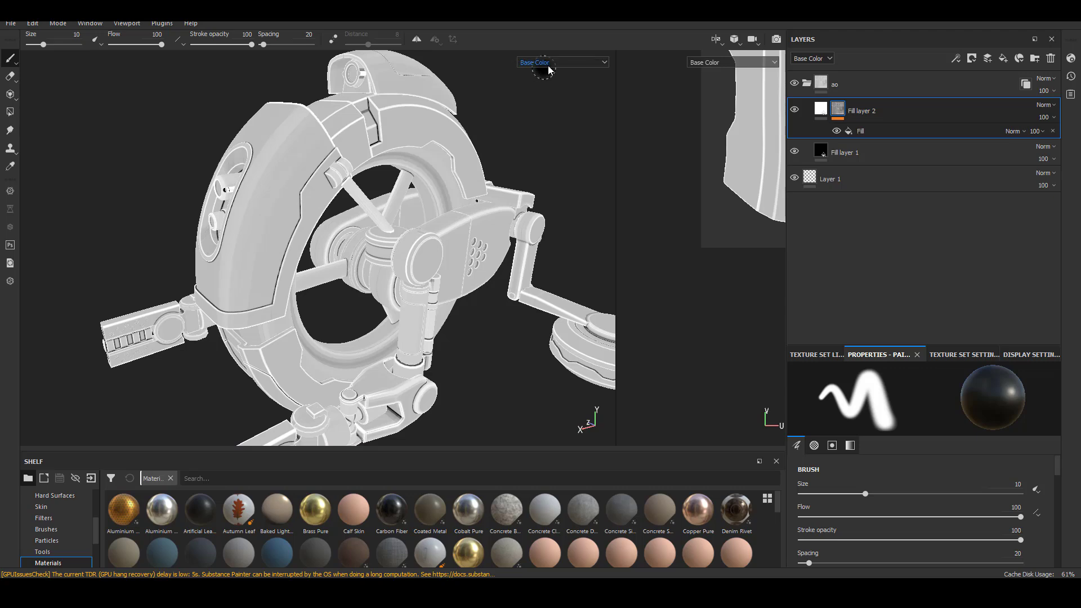
pyautogui.click(10, 23)
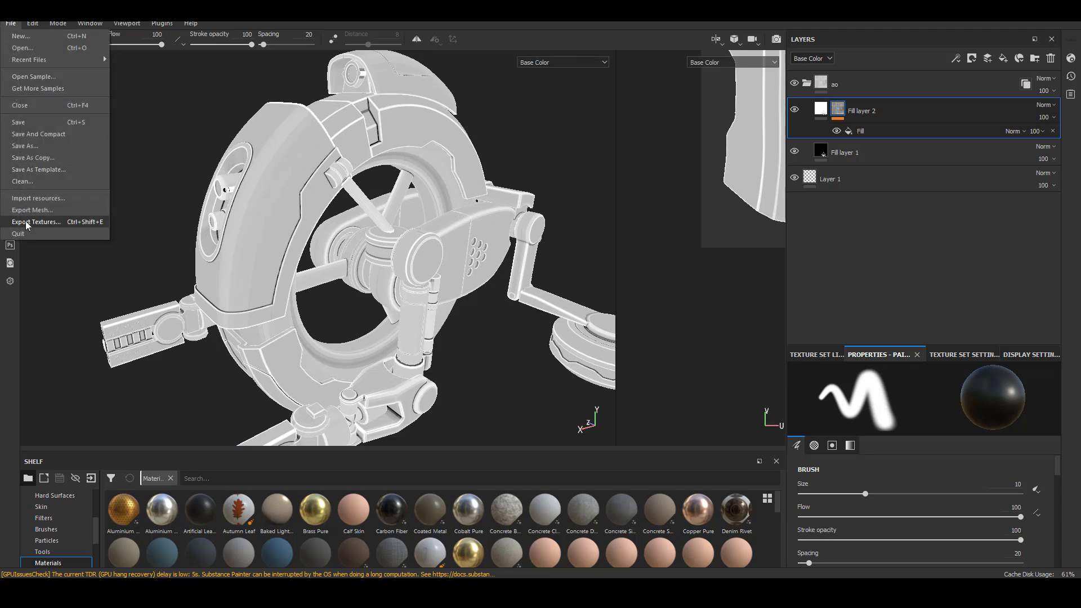
pyautogui.click(37, 222)
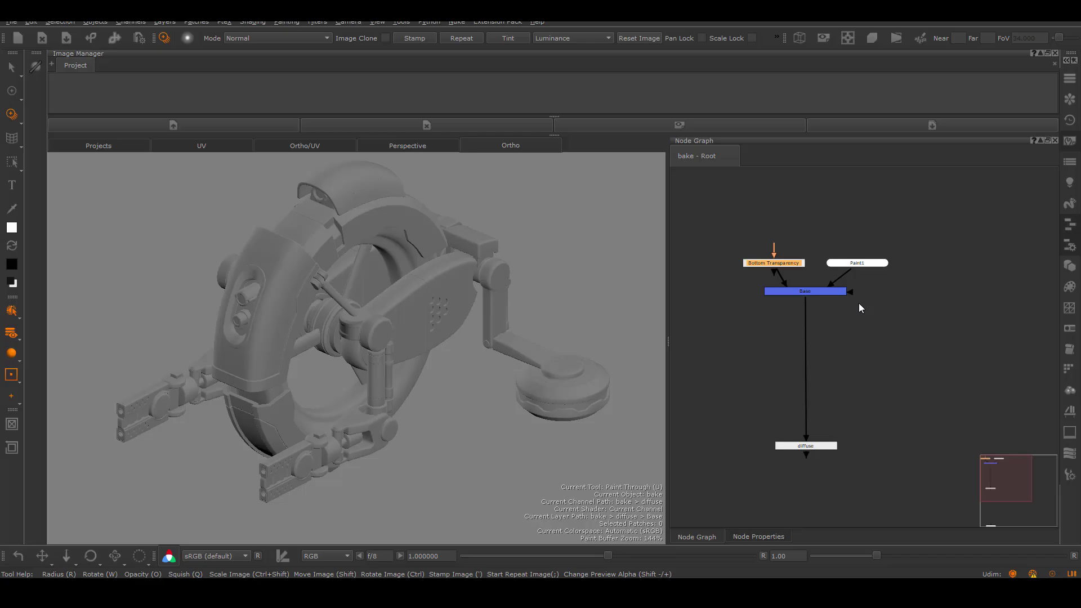
# In Mari, add a channel named _ambienoclussion with Scalar Data enabled for its color data.
pyautogui.click(1069, 78)
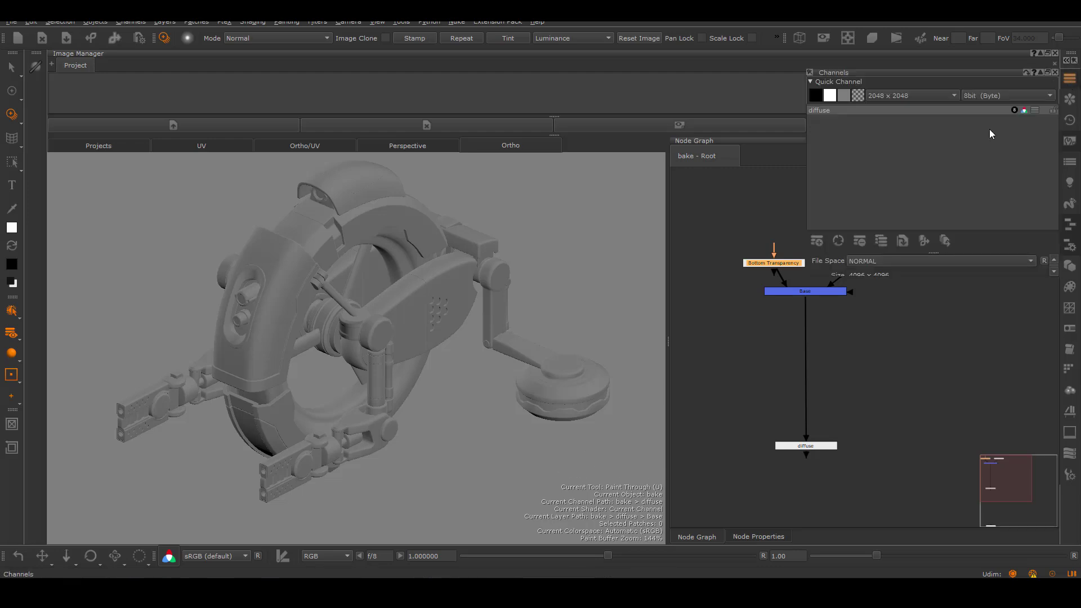
pyautogui.click(817, 241)
pyautogui.doubleClick(569, 175)
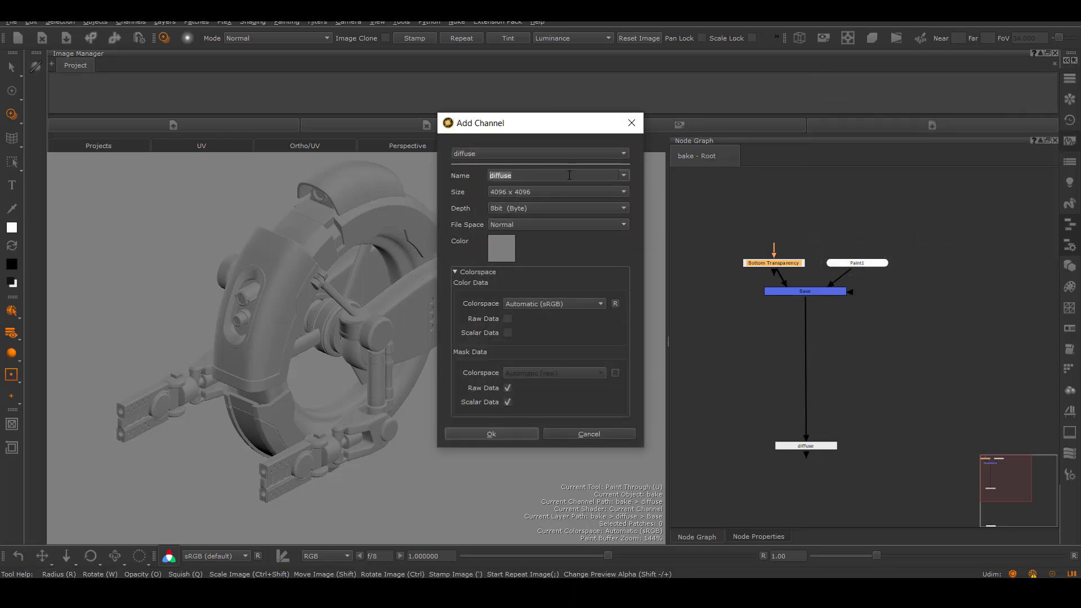
pyautogui.write('_ambienoclussion')
pyautogui.click(570, 176)
pyautogui.click(508, 333)
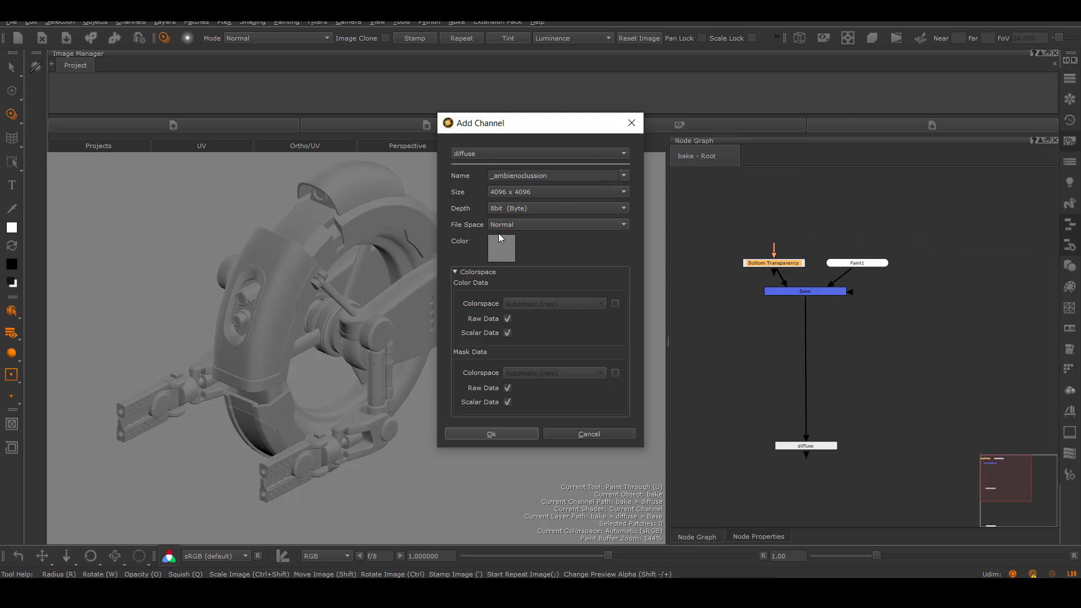
pyautogui.click(499, 434)
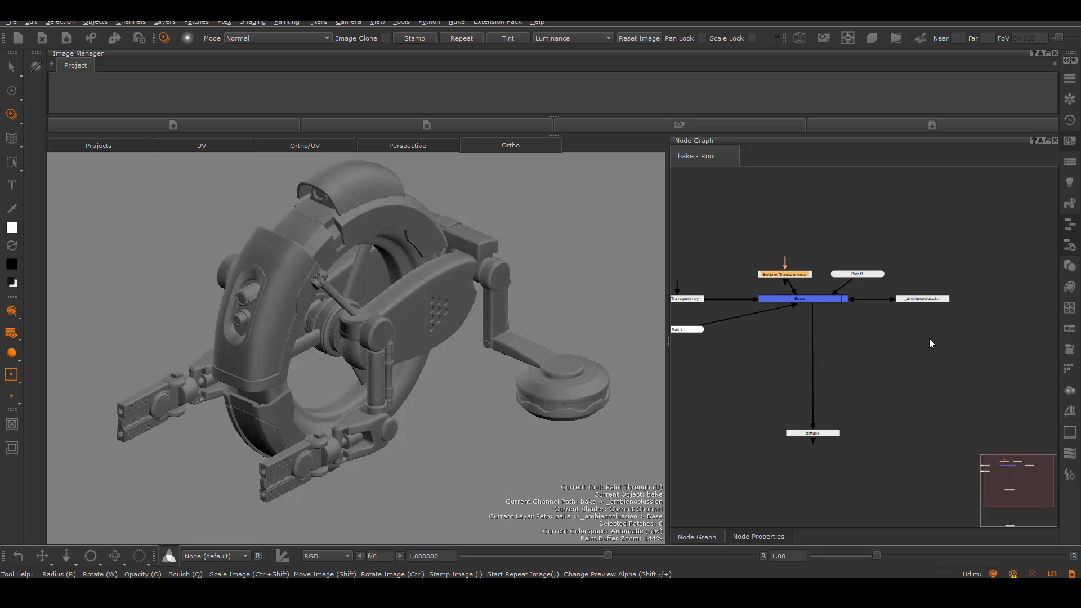
# Move the ambient occlusion channel's nodes above the diffuse nodes to separate the two groups in the node graph.
pyautogui.scroll(-4, 926, 339)
pyautogui.moveTo(872, 333); pyautogui.dragTo(883, 367, button='middle')
pyautogui.moveTo(849, 352); pyautogui.dragTo(806, 176)
pyautogui.moveTo(789, 347); pyautogui.dragTo(774, 267)
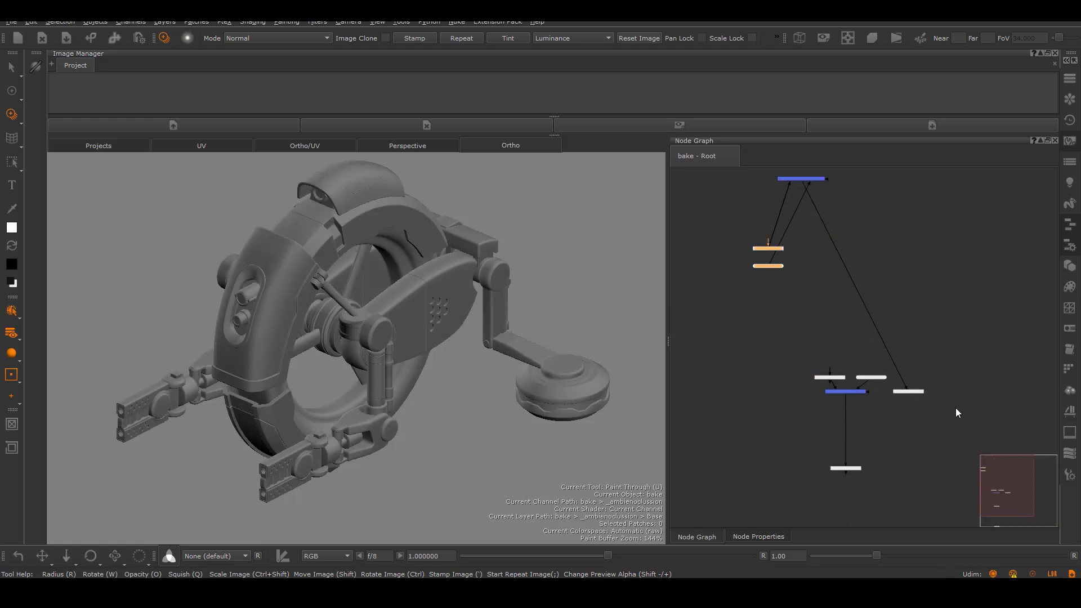
pyautogui.moveTo(913, 392); pyautogui.dragTo(862, 277)
pyautogui.moveTo(908, 342); pyautogui.dragTo(857, 271)
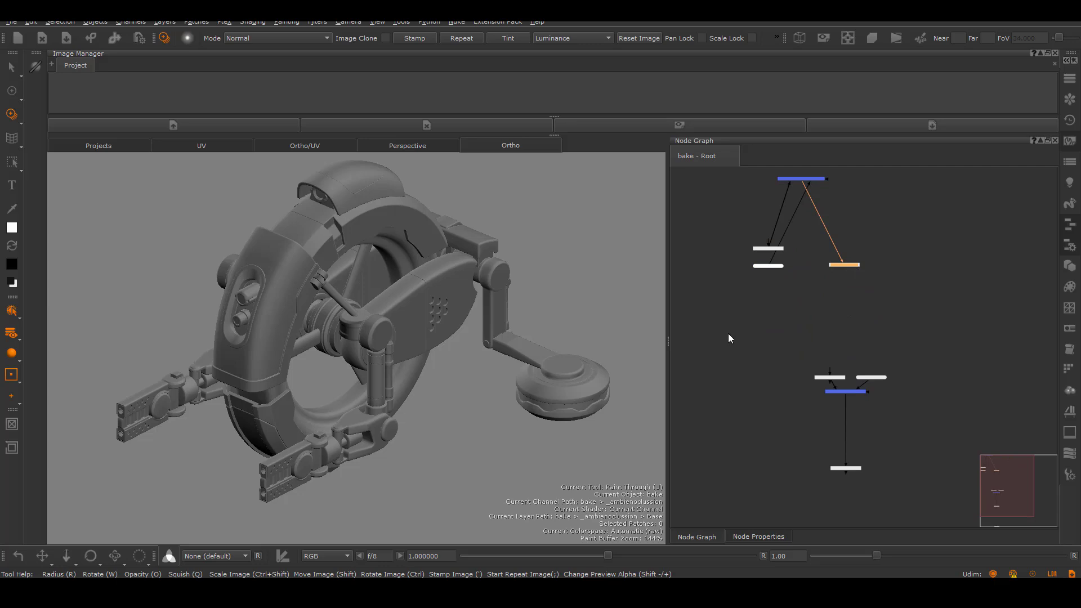
# Widen the node graph and create a Backdrop node beside the ambient occlusion nodes, enlarged to hold them.
pyautogui.moveTo(754, 281); pyautogui.dragTo(755, 346, button='middle')
pyautogui.moveTo(669, 342); pyautogui.dragTo(498, 341)
pyautogui.click(776, 288)
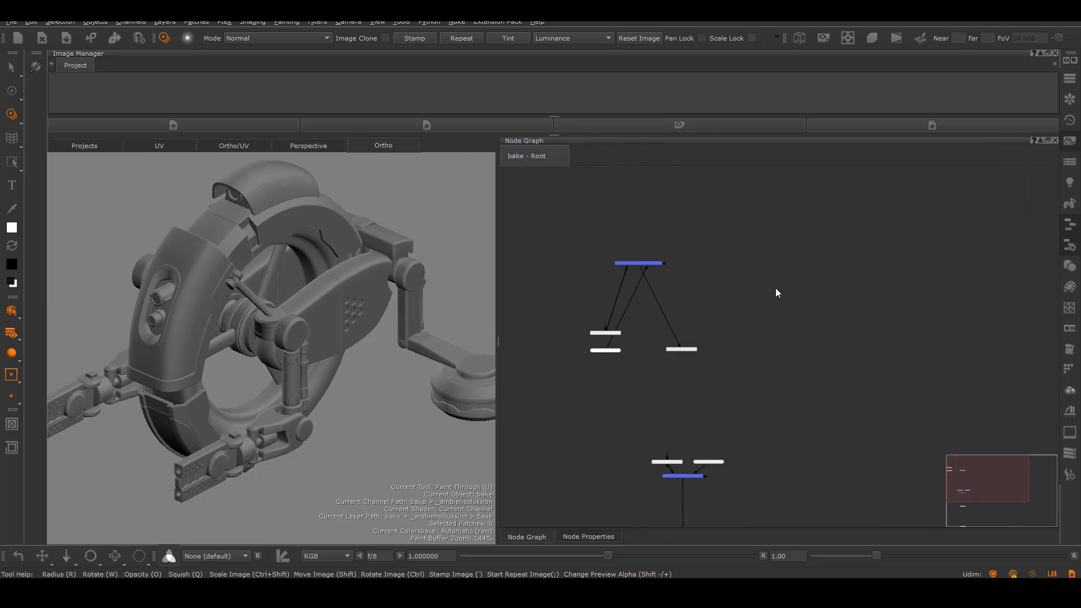
pyautogui.press('Tab')
pyautogui.write('back')
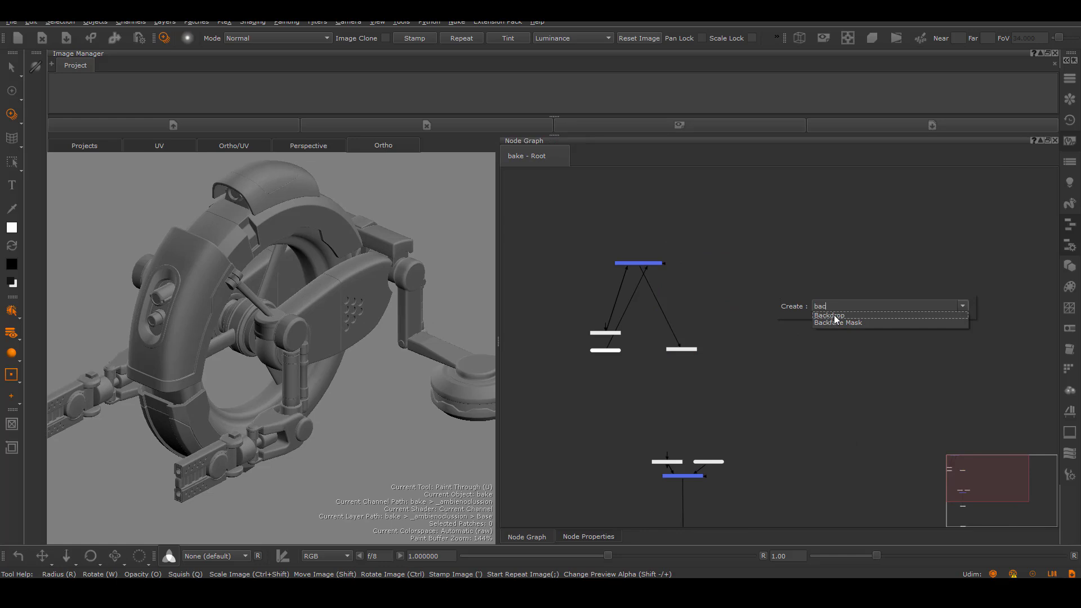
pyautogui.press('Return')
pyautogui.moveTo(793, 283); pyautogui.dragTo(937, 372)
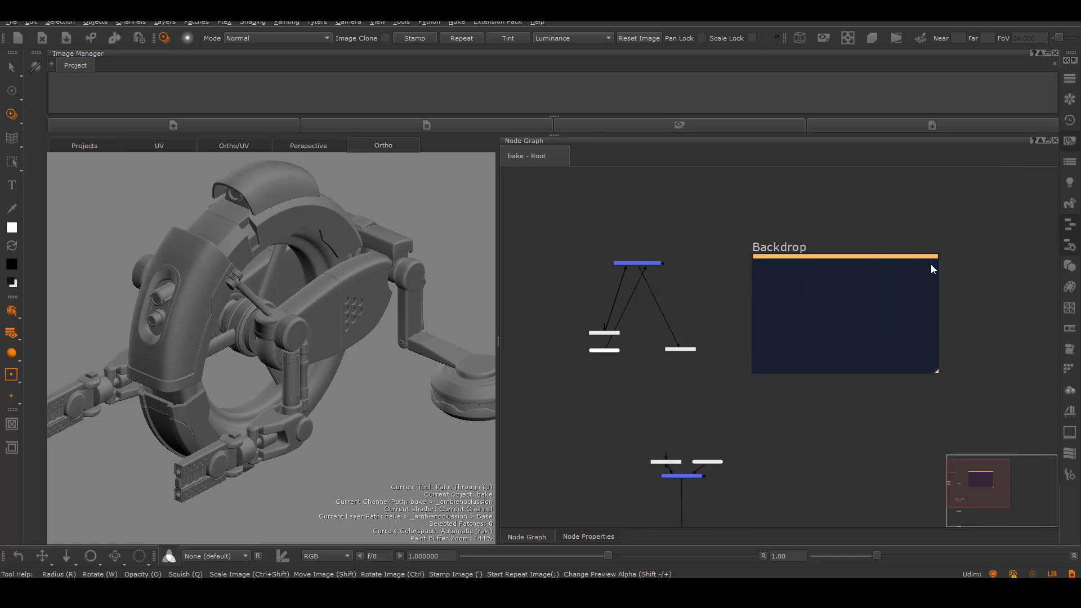
# Arrange the ambient occlusion nodes with Bottom Transparency and Paint above Base and the channel node below it.
pyautogui.moveTo(613, 252); pyautogui.dragTo(683, 355)
pyautogui.click(667, 330)
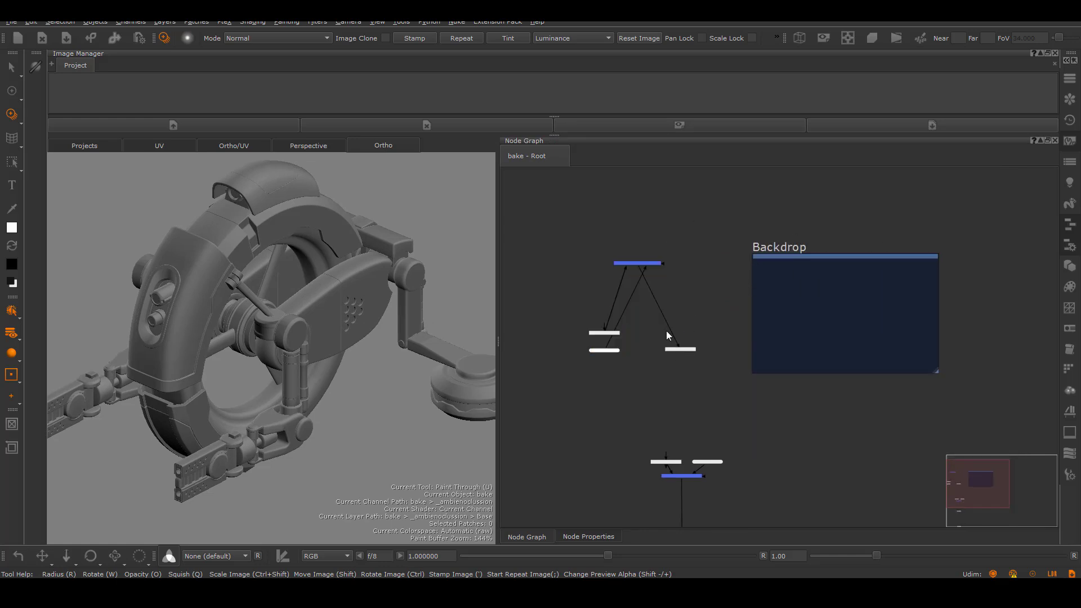
pyautogui.scroll(5, 701, 353)
pyautogui.moveTo(807, 360); pyautogui.dragTo(745, 356)
pyautogui.moveTo(685, 333)
pyautogui.mouseDown()
pyautogui.moveTo(715, 246)
pyautogui.moveTo(709, 252)
pyautogui.mouseUp()
pyautogui.moveTo(688, 419); pyautogui.dragTo(769, 255)
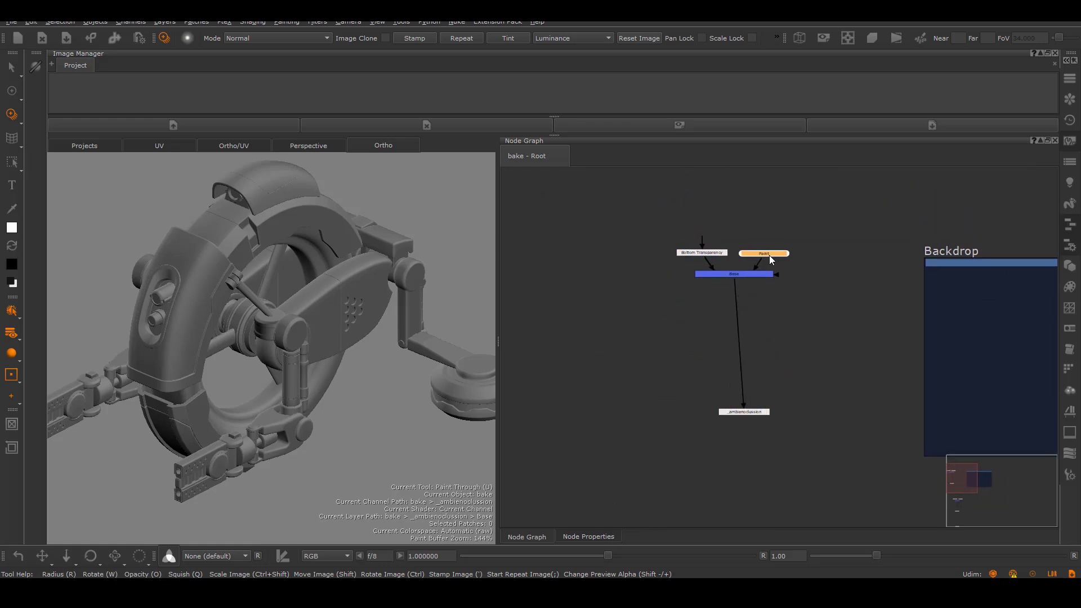
# Move the ambient occlusion nodes onto the backdrop and adjust the backdrop's size around them.
pyautogui.moveTo(749, 414)
pyautogui.mouseDown()
pyautogui.moveTo(738, 371)
pyautogui.moveTo(1012, 417)
pyautogui.mouseUp()
pyautogui.moveTo(1030, 378); pyautogui.dragTo(682, 317, button='middle')
pyautogui.click(805, 302)
pyautogui.moveTo(887, 404); pyautogui.dragTo(929, 368)
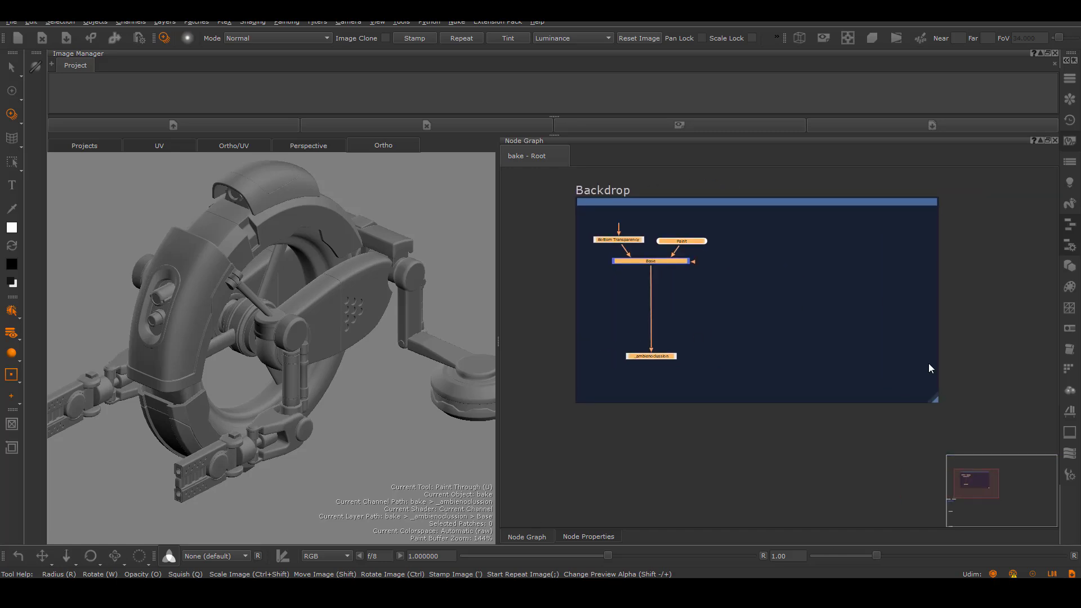
# Rename the backdrop as bakes and return to the node graph.
pyautogui.doubleClick(664, 202)
pyautogui.write('bakes')
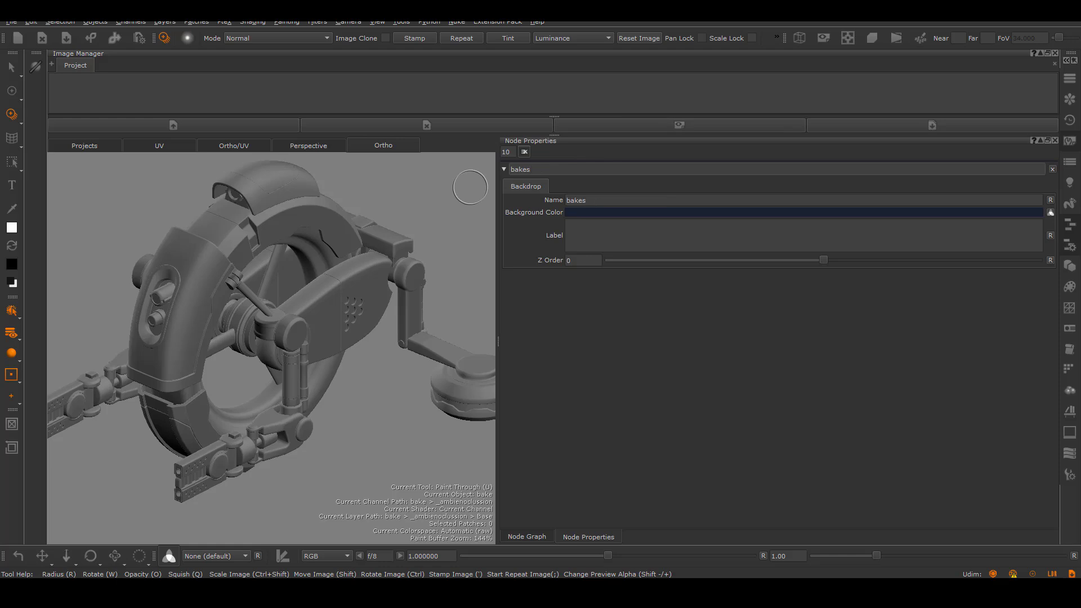
pyautogui.click(541, 538)
# Open the image import dialog for the Paint node of the ambient occlusion channel.
pyautogui.click(688, 240)
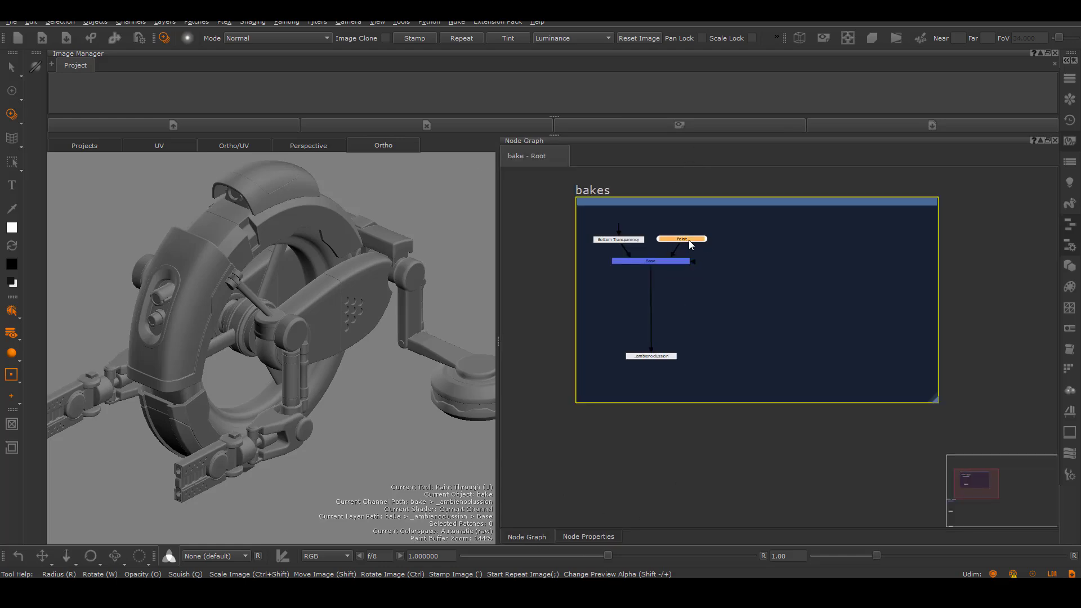
pyautogui.rightClick(694, 239)
pyautogui.moveTo(776, 270)
pyautogui.click(862, 271)
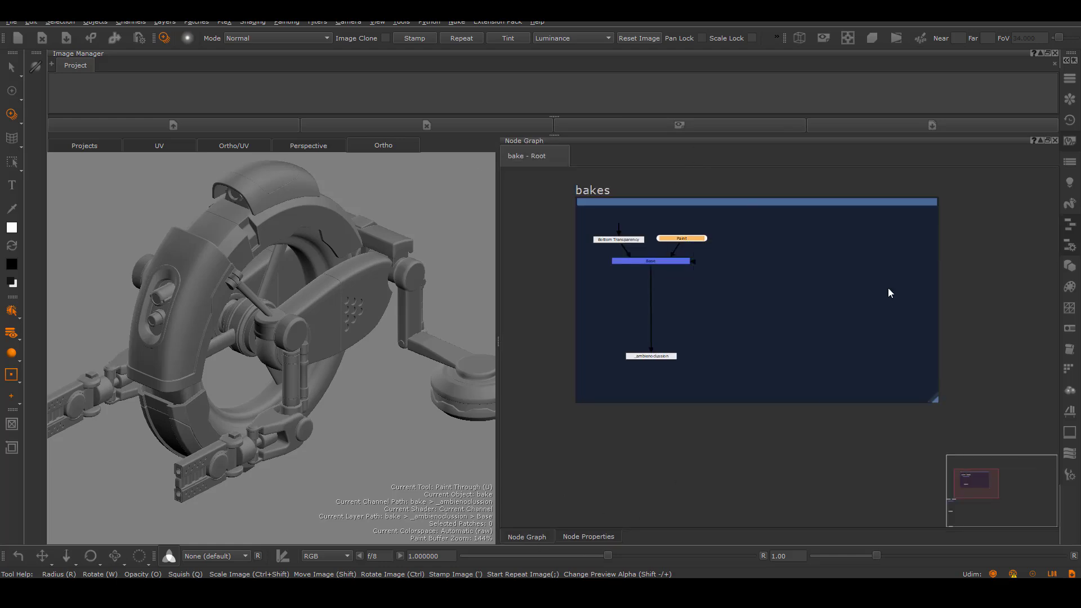
# Switch to the file browser and copy the path of the substance\ao folder in 017_Mari hard surface.
pyautogui.hotkey('alt', 'Tab')
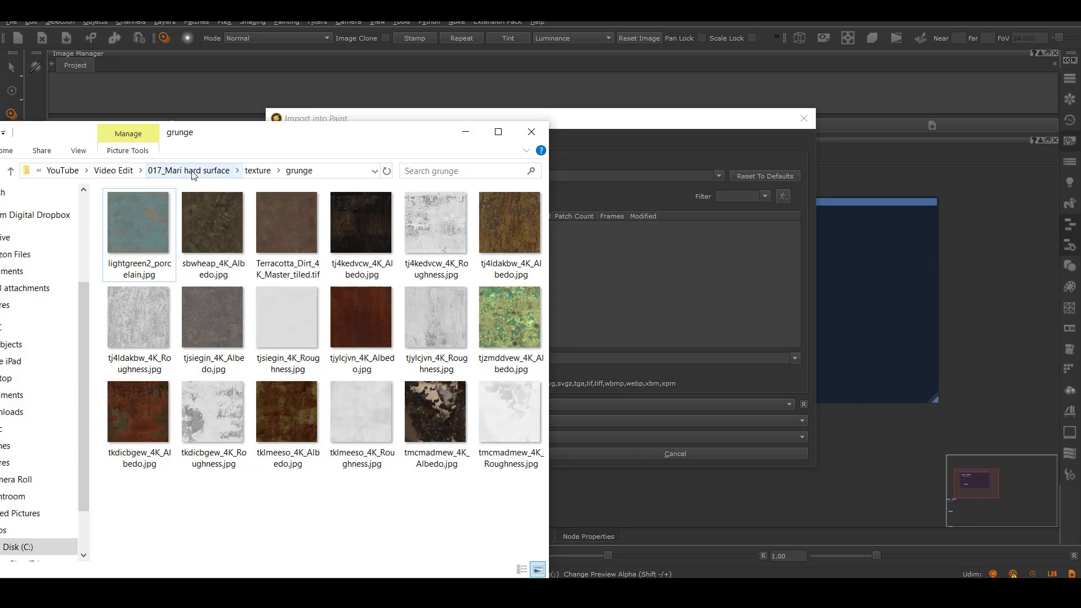
pyautogui.click(189, 170)
pyautogui.doubleClick(135, 273)
pyautogui.doubleClick(139, 237)
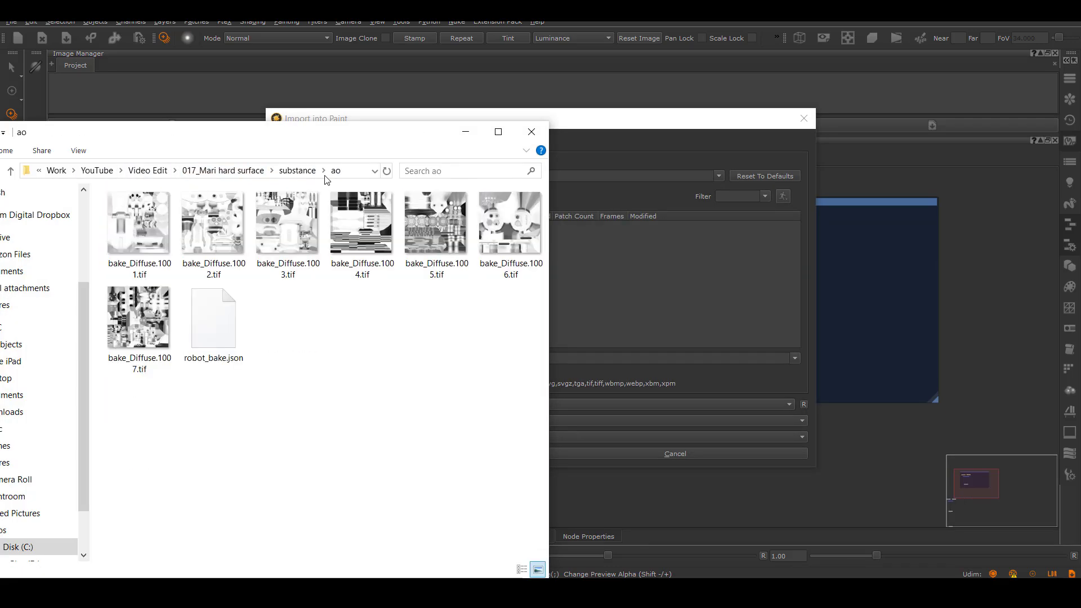
pyautogui.hotkey('alt', 'd')
pyautogui.hotkey('ctrl', 'c')
pyautogui.click(465, 131)
# Import all patches of the bake_Diffuse UDIM sequence from the copied ao folder path and inspect the shading on the robot.
pyautogui.click(530, 178)
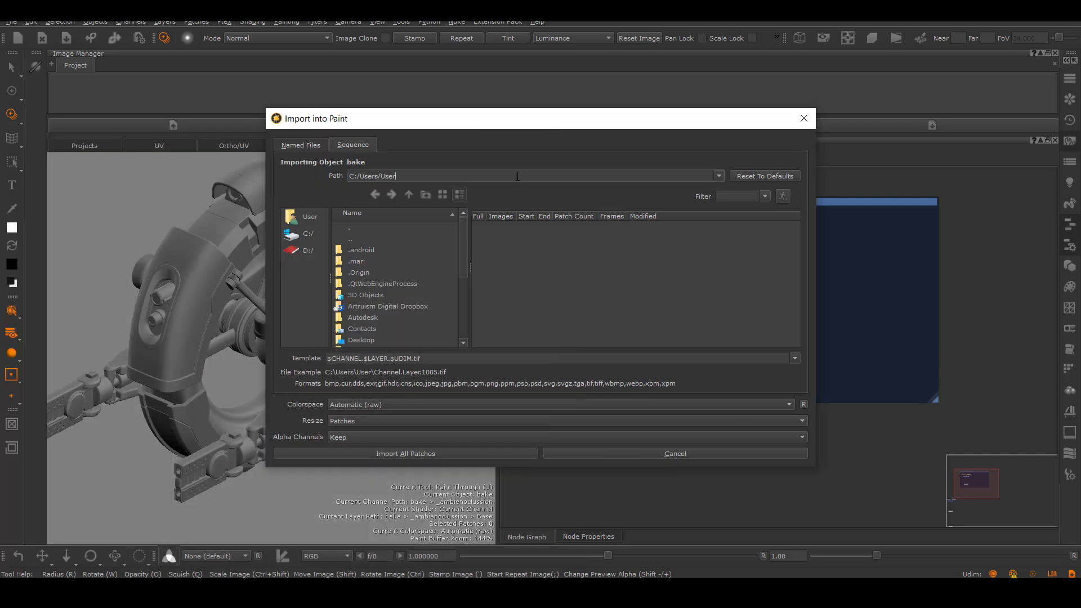
pyautogui.hotkey('ctrl', 'a')
pyautogui.hotkey('ctrl', 'v')
pyautogui.press('Return')
pyautogui.click(502, 235)
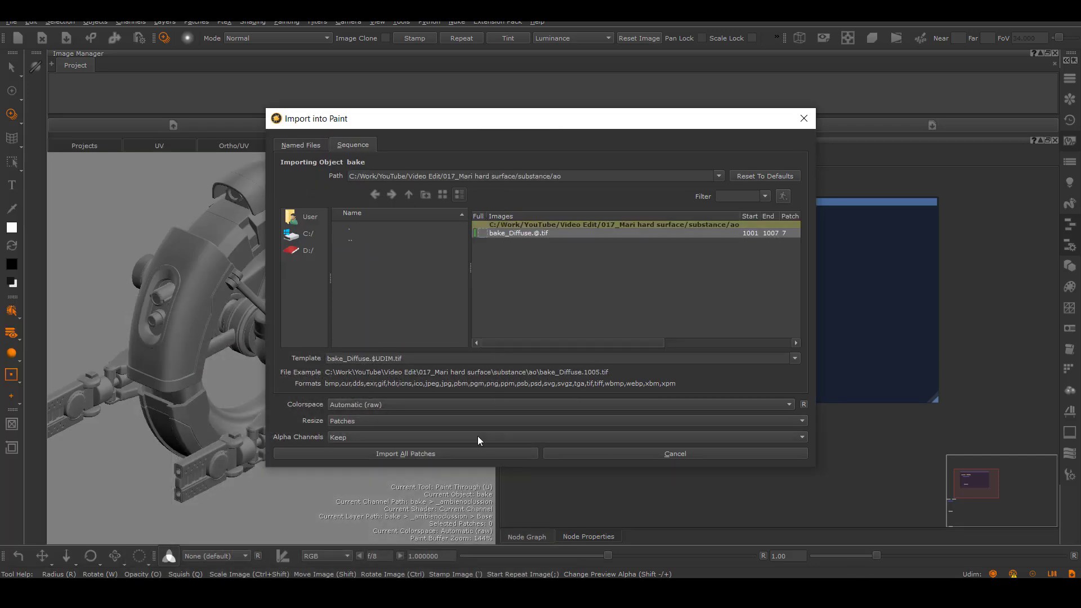
pyautogui.click(509, 453)
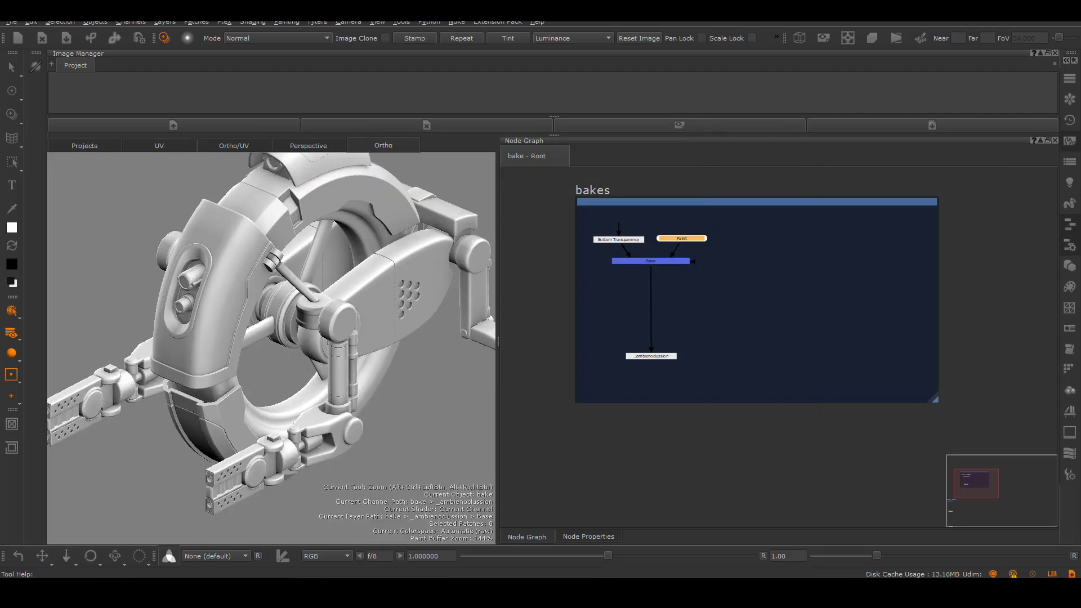
pyautogui.keyDown('alt'); pyautogui.moveTo(239, 341); pyautogui.dragTo(250, 338, button='right'); pyautogui.keyUp('alt')
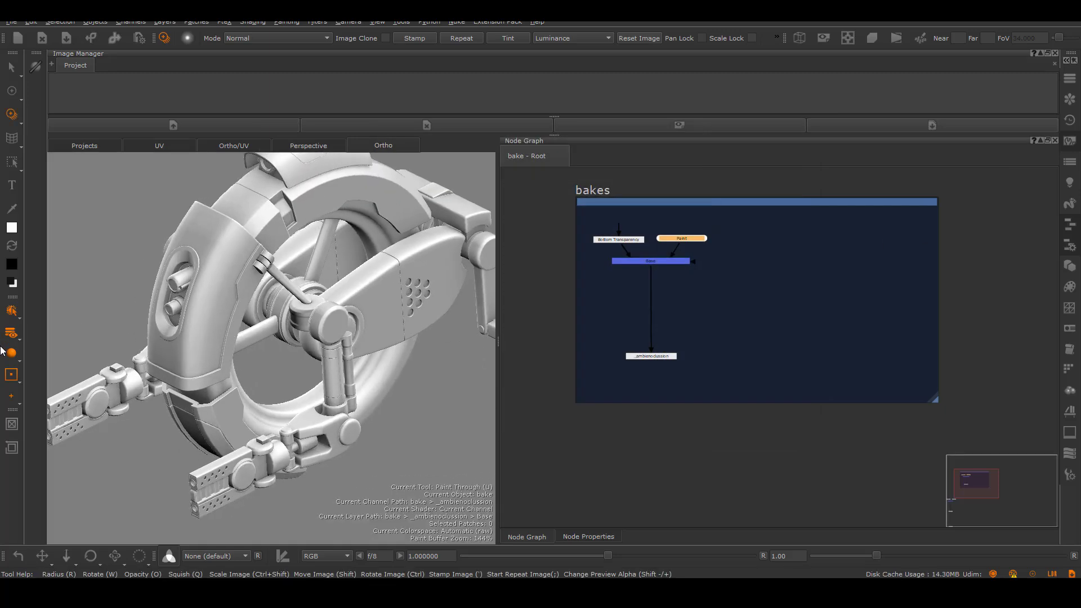
# Switch the viewport to flat lighting and inspect the ambient occlusion on the robot up close.
pyautogui.click(12, 353)
pyautogui.click(35, 352)
pyautogui.moveTo(276, 350)
pyautogui.keyDown('alt'); pyautogui.mouseDown()
pyautogui.moveTo(317, 339)
pyautogui.moveTo(281, 348)
pyautogui.mouseUp(); pyautogui.keyUp('alt')
pyautogui.moveTo(293, 349)
pyautogui.keyDown('alt'); pyautogui.mouseDown(button='right')
pyautogui.moveTo(405, 359)
pyautogui.moveTo(307, 338)
pyautogui.moveTo(360, 326)
pyautogui.mouseUp(button='right'); pyautogui.keyUp('alt')
# Shift the bakes backdrop slightly together with the ambient occlusion nodes inside it.
pyautogui.click(899, 214)
pyautogui.moveTo(862, 203); pyautogui.dragTo(857, 208)
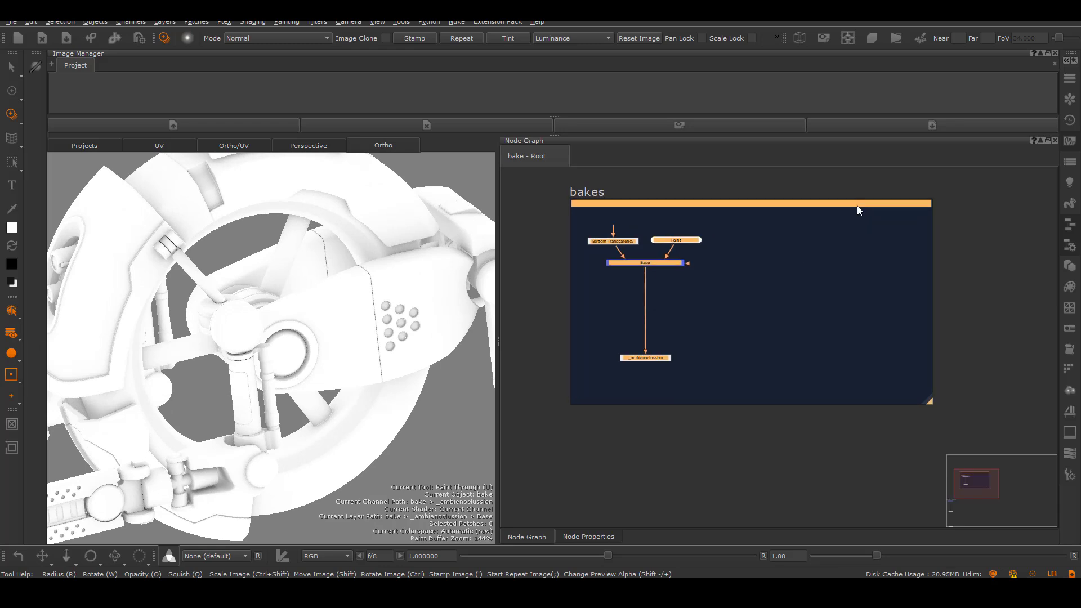
pyautogui.keyDown('alt'); pyautogui.moveTo(780, 298); pyautogui.dragTo(692, 315, button='right'); pyautogui.keyUp('alt')
pyautogui.click(939, 335)
pyautogui.keyDown('alt'); pyautogui.moveTo(939, 334); pyautogui.dragTo(844, 306, button='middle'); pyautogui.keyUp('alt')
# Add a new channel named _curvature to the robot object.
pyautogui.click(1064, 86)
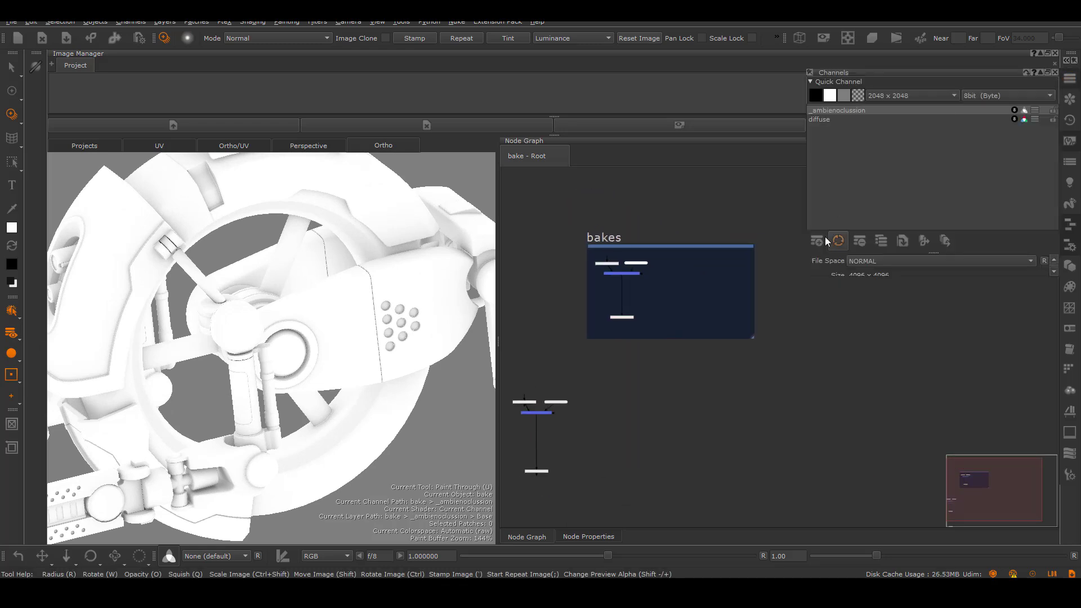
pyautogui.click(823, 238)
pyautogui.moveTo(555, 176); pyautogui.dragTo(495, 177)
pyautogui.write('curvature')
pyautogui.click(580, 174)
pyautogui.click(492, 434)
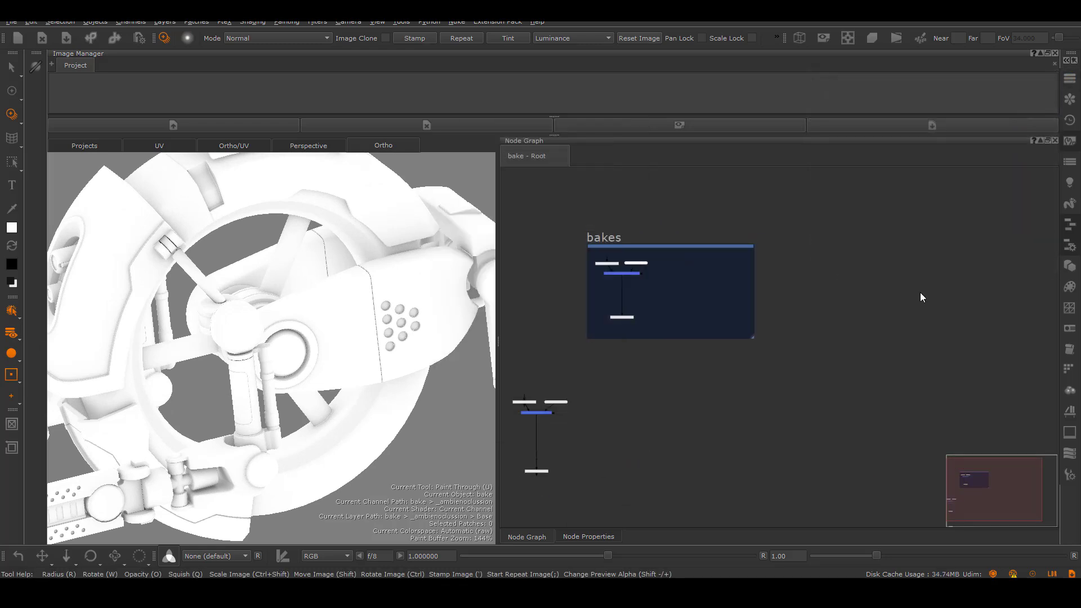
# Import all patches of the UDIM sequence in the substance\curv folder into the Paint node of the _curvature channel.
pyautogui.keyDown('alt'); pyautogui.moveTo(788, 271); pyautogui.dragTo(833, 264, button='right'); pyautogui.keyUp('alt')
pyautogui.moveTo(707, 227)
pyautogui.keyDown('alt'); pyautogui.mouseDown(button='middle')
pyautogui.moveTo(745, 427)
pyautogui.moveTo(792, 341)
pyautogui.mouseUp(button='middle'); pyautogui.keyUp('alt')
pyautogui.keyDown('alt'); pyautogui.moveTo(792, 340); pyautogui.dragTo(844, 332, button='right'); pyautogui.keyUp('alt')
pyautogui.rightClick(767, 308)
pyautogui.moveTo(783, 338)
pyautogui.click(603, 339)
pyautogui.click(409, 195)
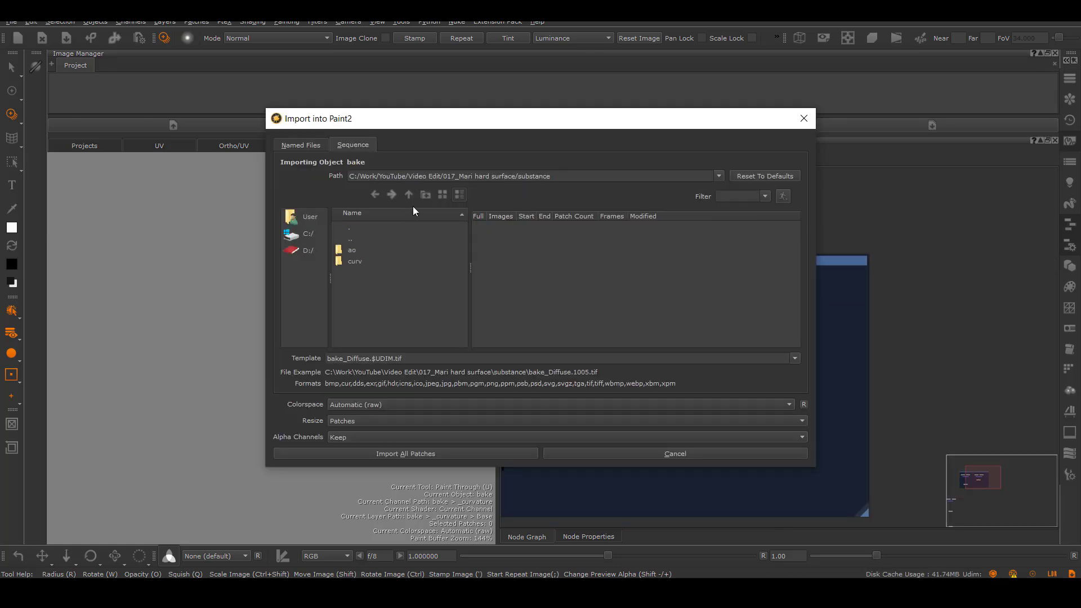
pyautogui.doubleClick(393, 261)
pyautogui.click(509, 234)
pyautogui.click(430, 454)
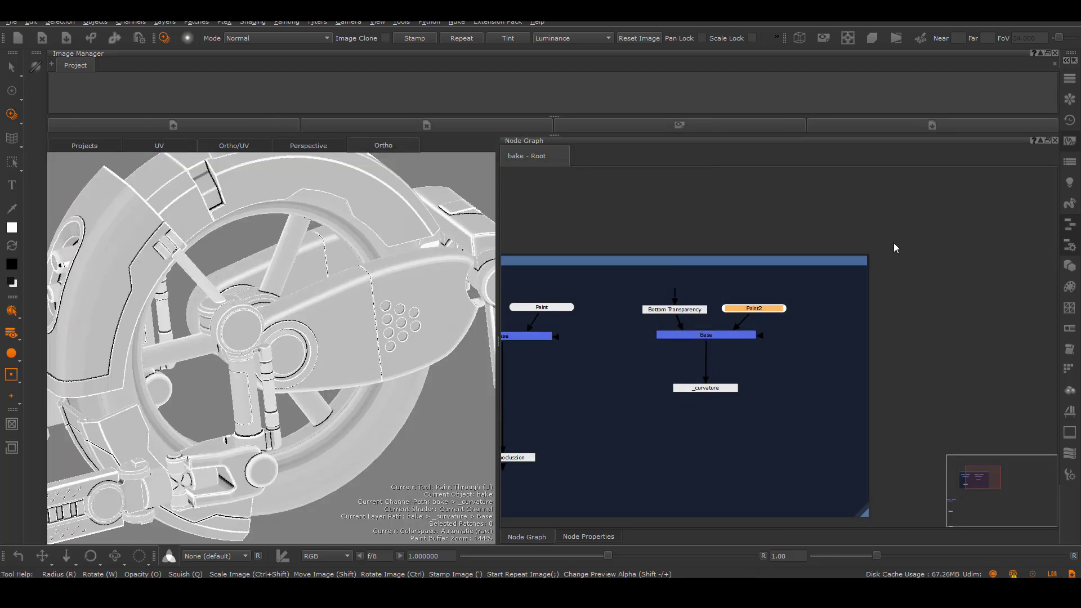
# Inspect the curvature bake across the robot and save the project.
pyautogui.keyDown('alt'); pyautogui.moveTo(315, 338); pyautogui.dragTo(276, 360); pyautogui.keyUp('alt')
pyautogui.keyDown('alt'); pyautogui.moveTo(315, 338); pyautogui.dragTo(242, 349, button='right'); pyautogui.keyUp('alt')
pyautogui.keyDown('alt'); pyautogui.moveTo(242, 349); pyautogui.dragTo(282, 343); pyautogui.keyUp('alt')
pyautogui.click(12, 24)
pyautogui.click(28, 69)
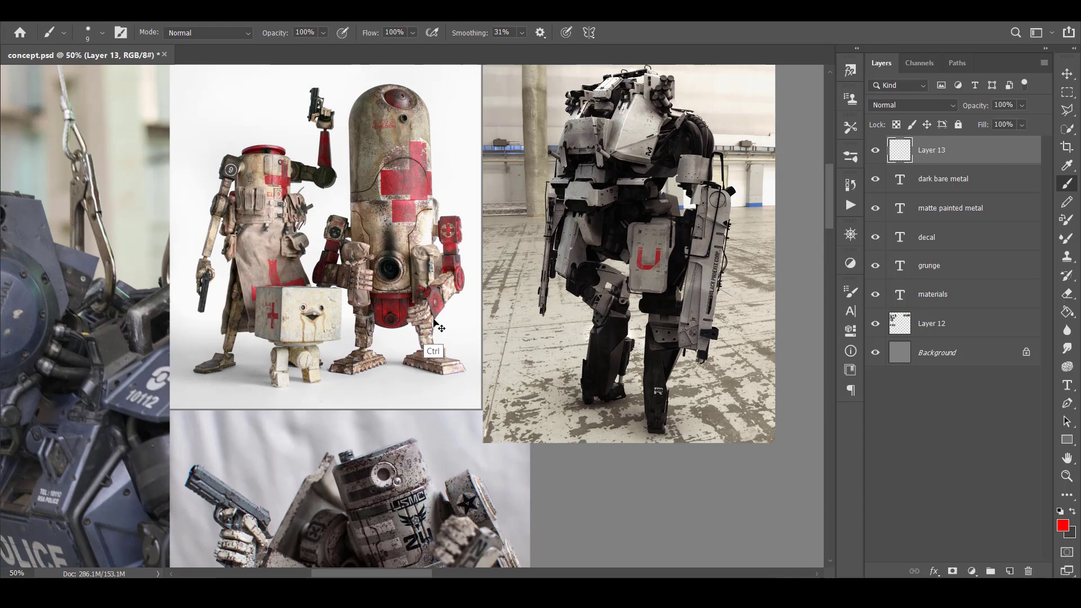
# In Photoshop's concept.psd, brush red marks around the eye and on the lower body of the dome-shaped robot reference.
pyautogui.keyDown('alt'); pyautogui.scroll(2, 428, 349); pyautogui.keyUp('alt')
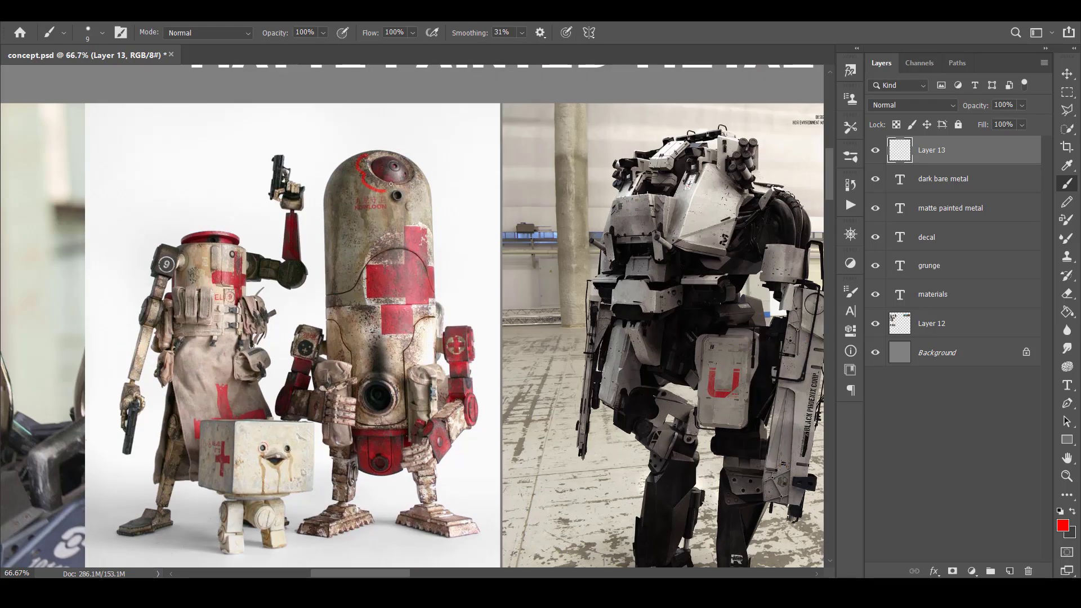
pyautogui.moveTo(445, 310)
pyautogui.mouseDown()
pyautogui.moveTo(449, 359)
pyautogui.moveTo(428, 335)
pyautogui.moveTo(427, 303)
pyautogui.mouseUp()
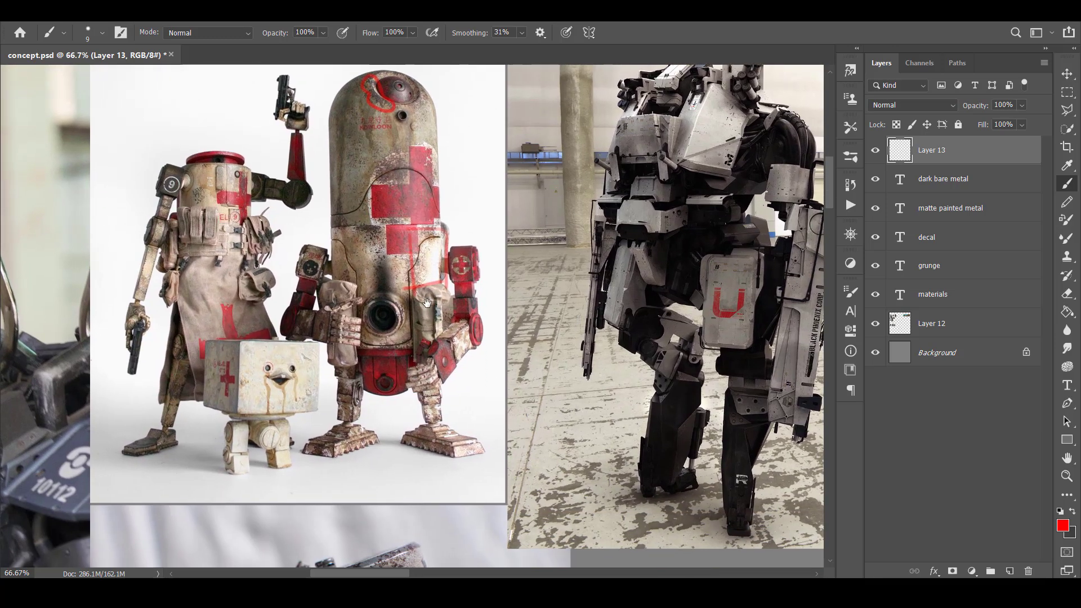
pyautogui.moveTo(395, 270)
pyautogui.mouseDown()
pyautogui.moveTo(406, 294)
pyautogui.moveTo(369, 293)
pyautogui.mouseUp()
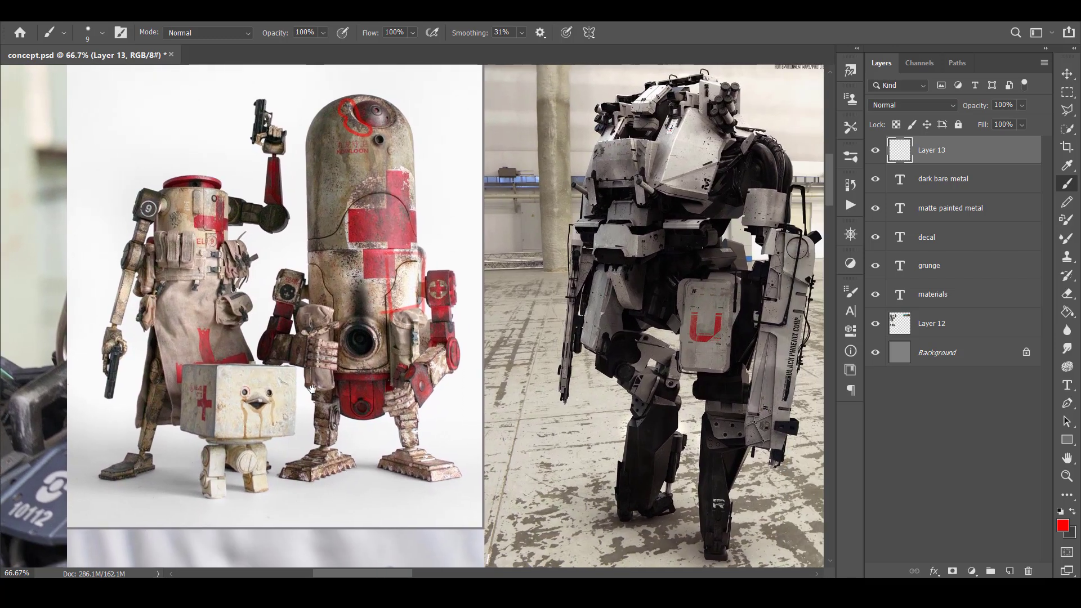
pyautogui.moveTo(312, 388); pyautogui.dragTo(310, 376)
# Handwrite a red list reading grunge, paint and metal in the empty area beside the white mech reference.
pyautogui.moveTo(706, 370); pyautogui.dragTo(297, 380)
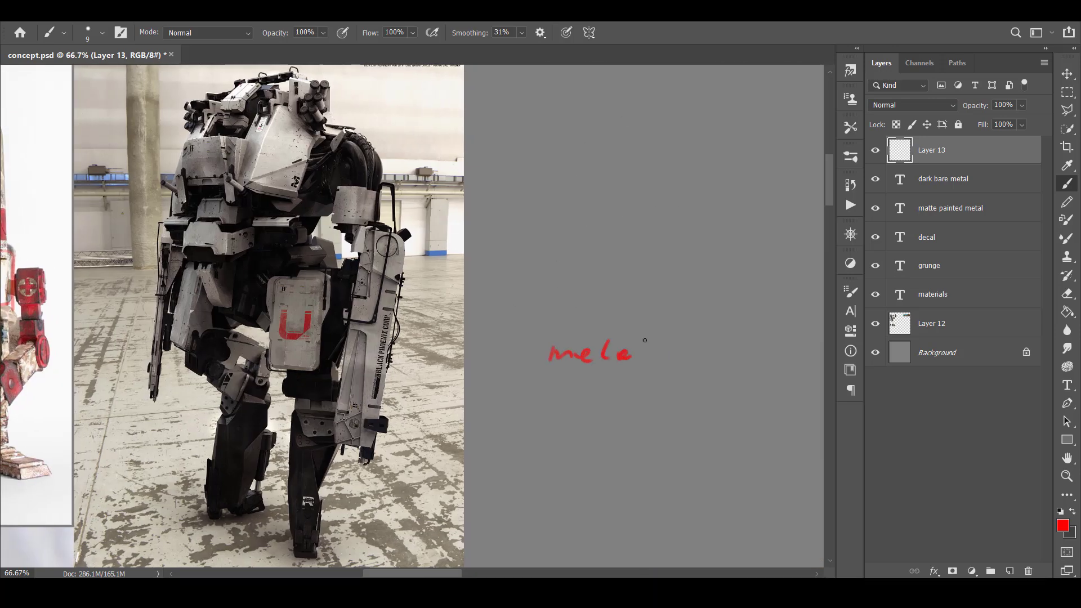
pyautogui.moveTo(570, 308); pyautogui.dragTo(602, 306)
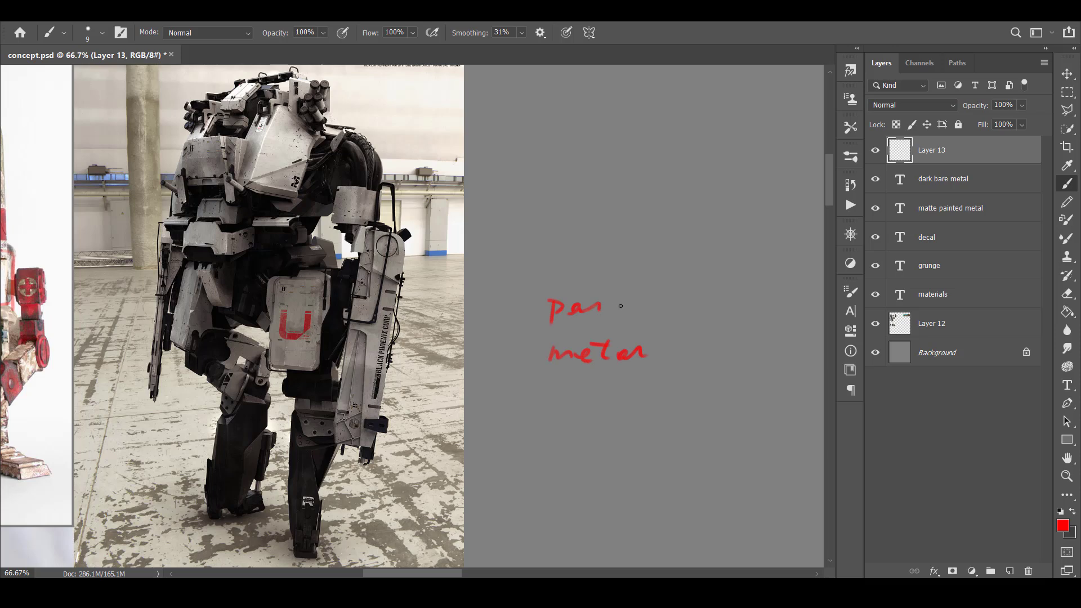
pyautogui.moveTo(558, 254); pyautogui.dragTo(553, 281)
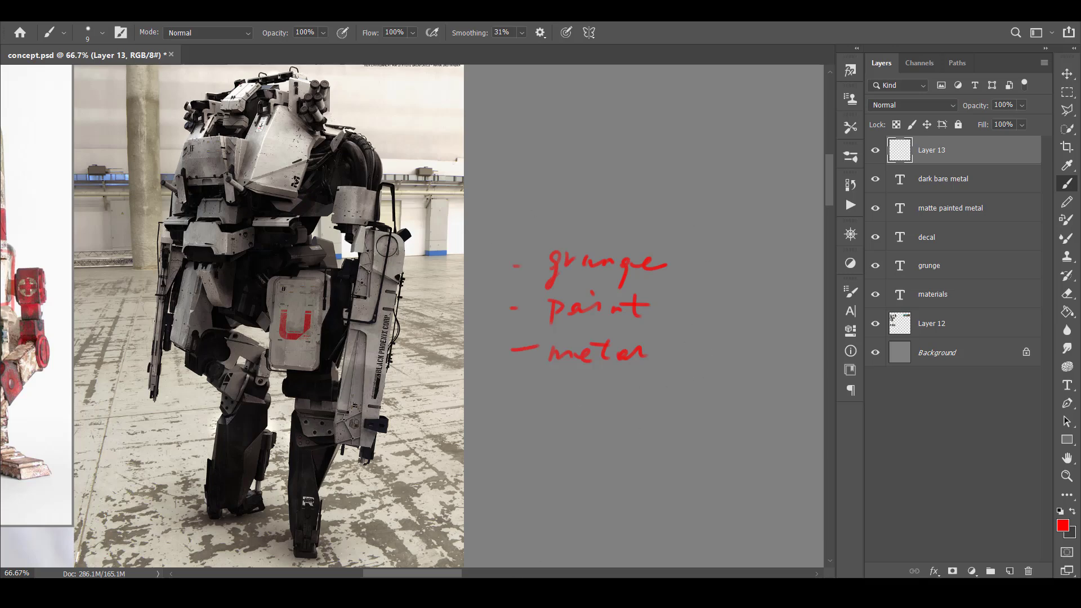
# Switch to File Explorer and look through the bare metal, paint and remaining subfolder of 017_Mari hard surface\texture.
pyautogui.click(477, 589)
pyautogui.click(503, 134)
pyautogui.click(403, 46)
pyautogui.click(194, 165)
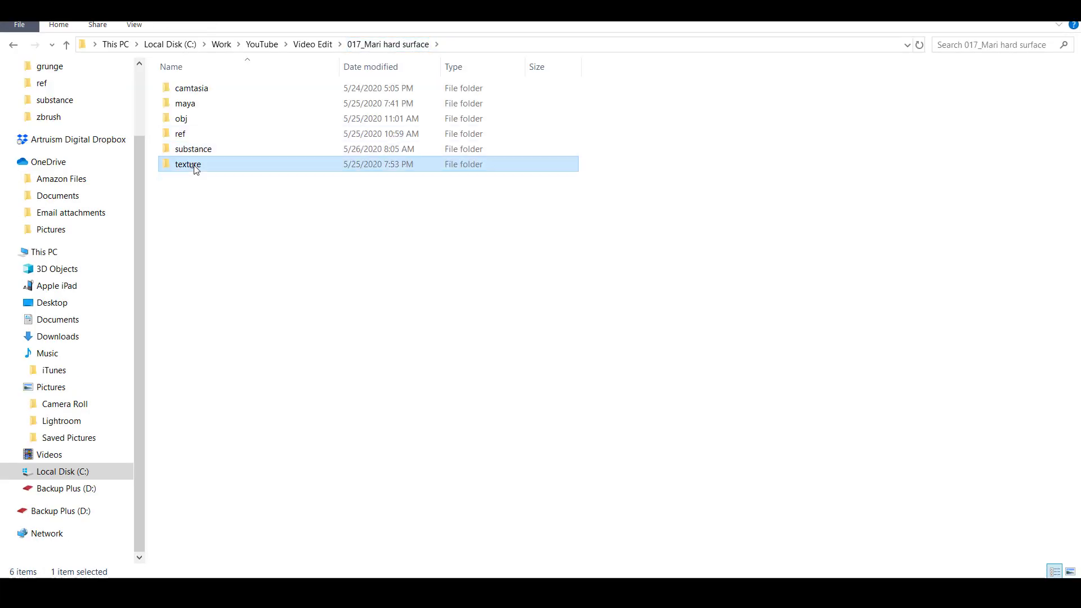
pyautogui.doubleClick(195, 169)
pyautogui.doubleClick(221, 90)
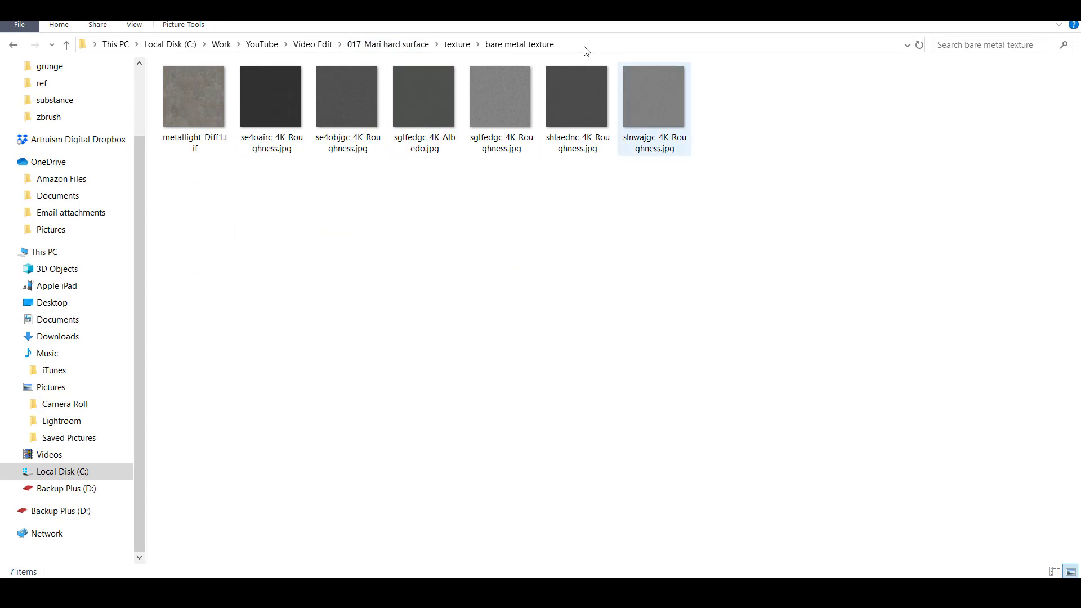
pyautogui.click(456, 44)
pyautogui.doubleClick(200, 117)
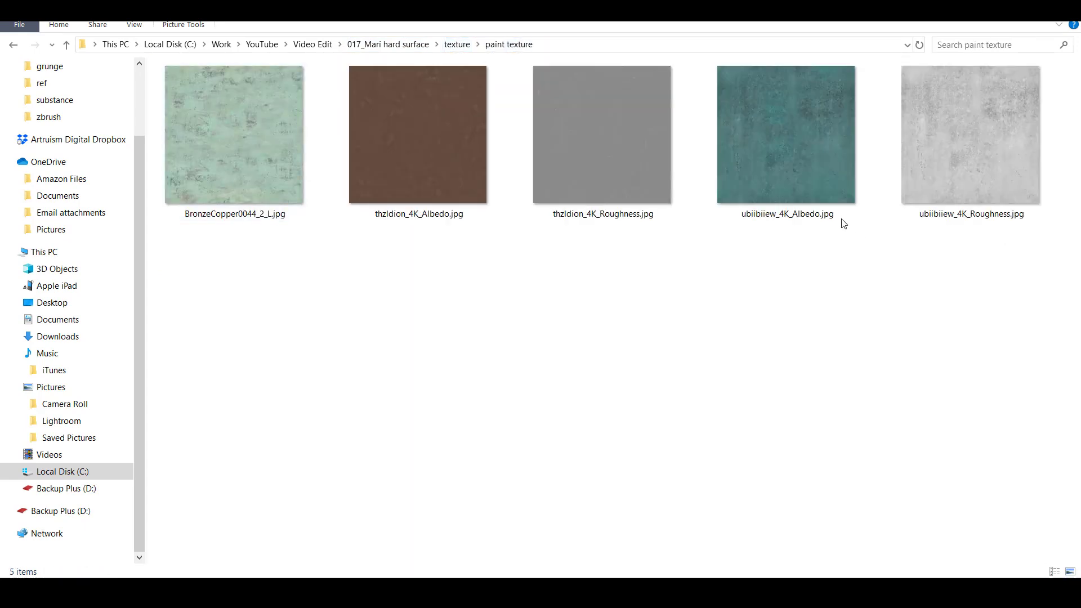
pyautogui.click(450, 45)
pyautogui.doubleClick(194, 102)
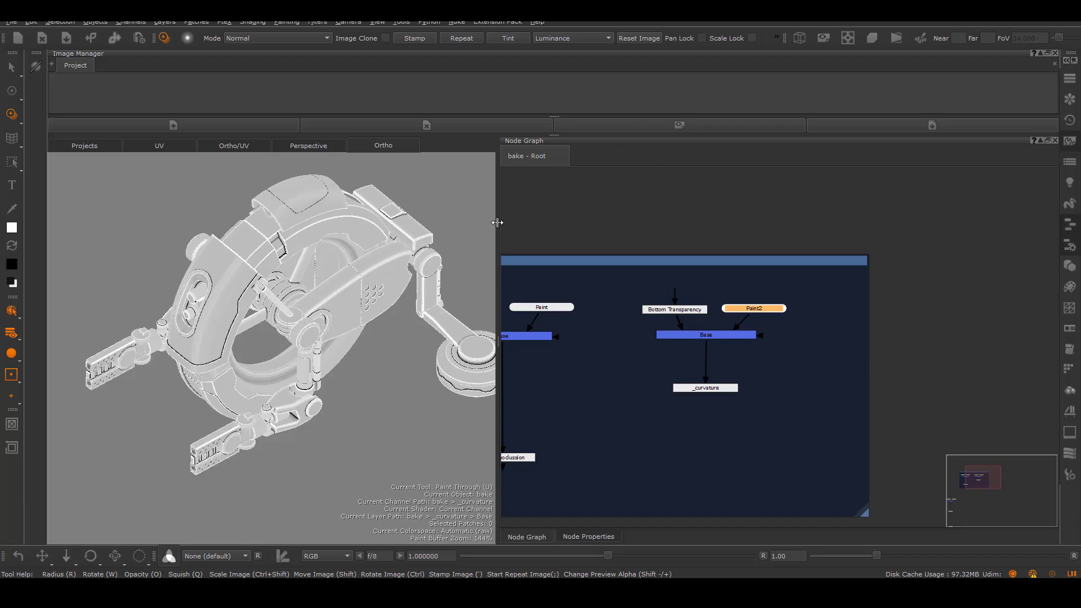
# Switch back to Mari, add a Backdrop node beside the diffuse channel nodes and rename it diffuse.
pyautogui.moveTo(498, 222); pyautogui.dragTo(499, 223)
pyautogui.keyDown('alt'); pyautogui.moveTo(674, 457); pyautogui.dragTo(618, 563, button='right'); pyautogui.keyUp('alt')
pyautogui.keyDown('alt'); pyautogui.moveTo(618, 563); pyautogui.dragTo(703, 411, button='middle'); pyautogui.keyUp('alt')
pyautogui.press('Tab')
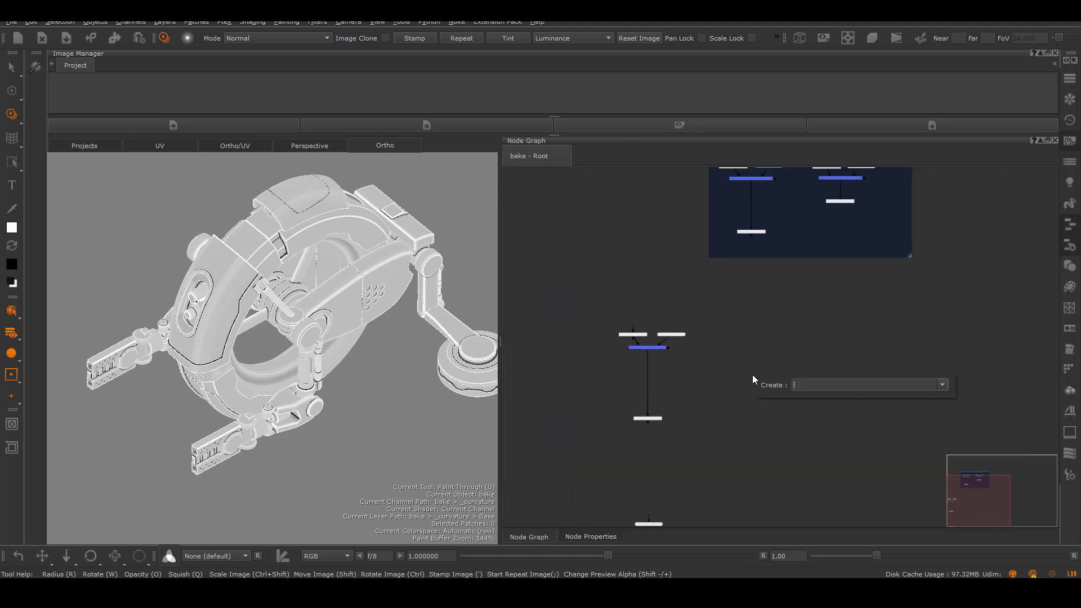
pyautogui.write('ba')
pyautogui.click(827, 393)
pyautogui.doubleClick(842, 399)
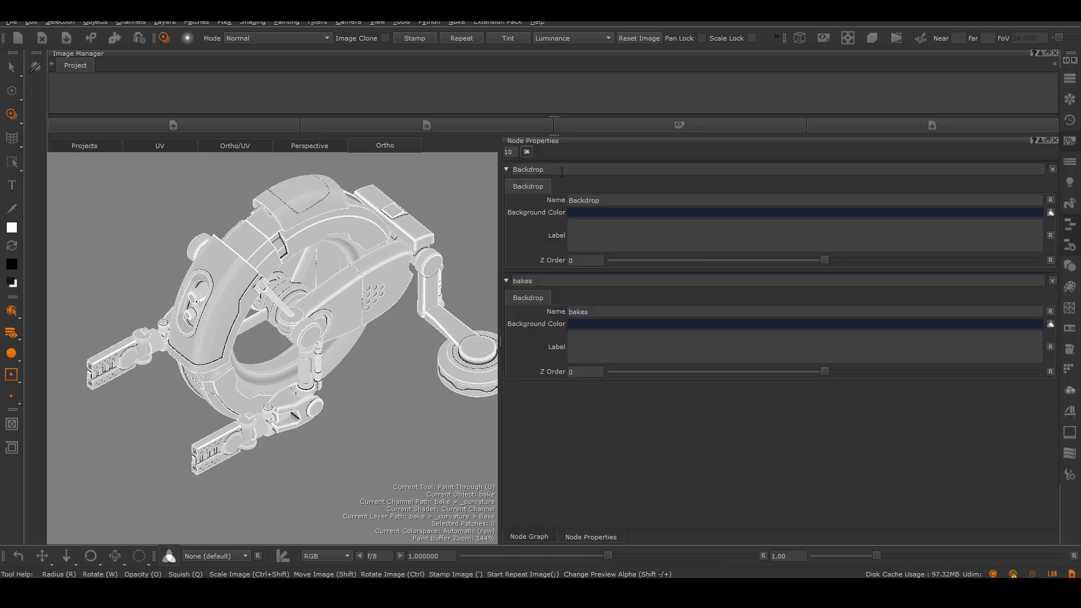
pyautogui.moveTo(544, 170); pyautogui.dragTo(481, 168)
pyautogui.write('diffuse')
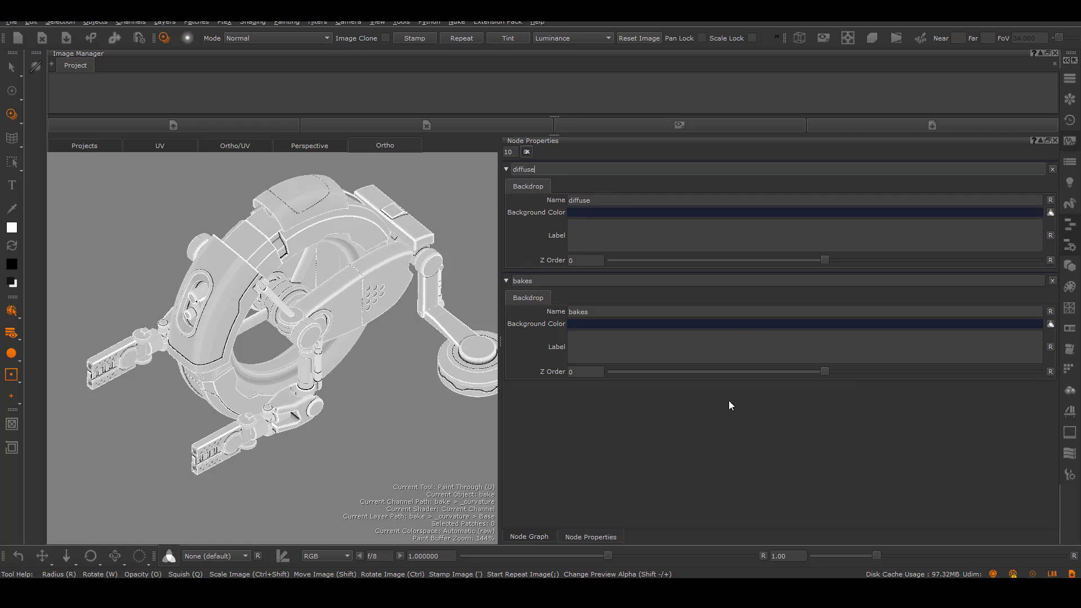
pyautogui.click(529, 536)
# Place the diffuse backdrop behind the diffuse channel nodes, enlarge it to enclose them, and rearrange the nodes inside.
pyautogui.moveTo(850, 403); pyautogui.dragTo(646, 346)
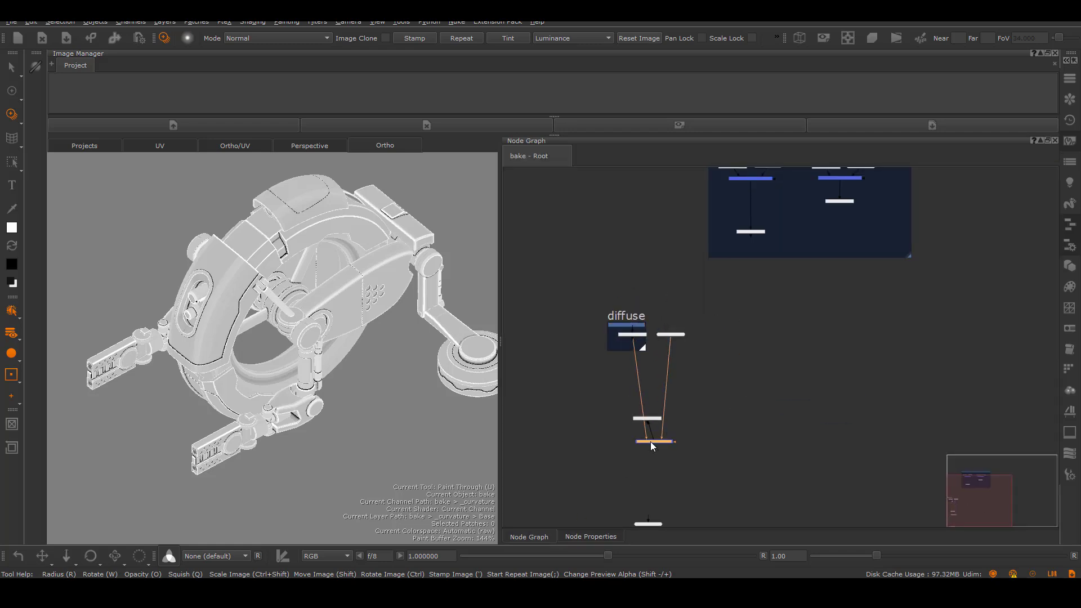
pyautogui.moveTo(651, 441); pyautogui.dragTo(713, 466)
pyautogui.moveTo(735, 450); pyautogui.dragTo(730, 305, button='middle')
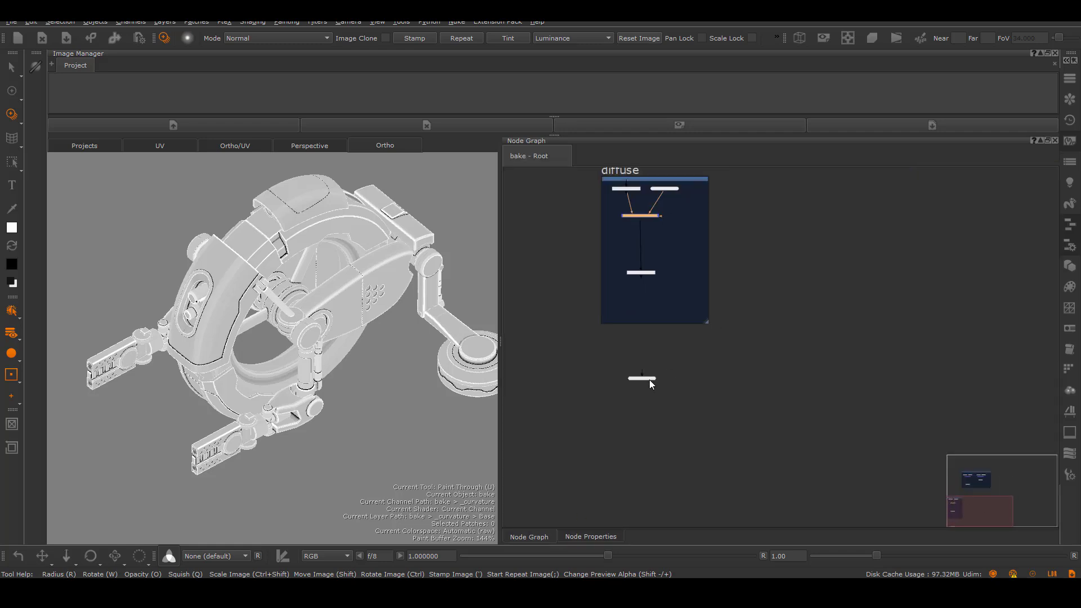
pyautogui.click(650, 379)
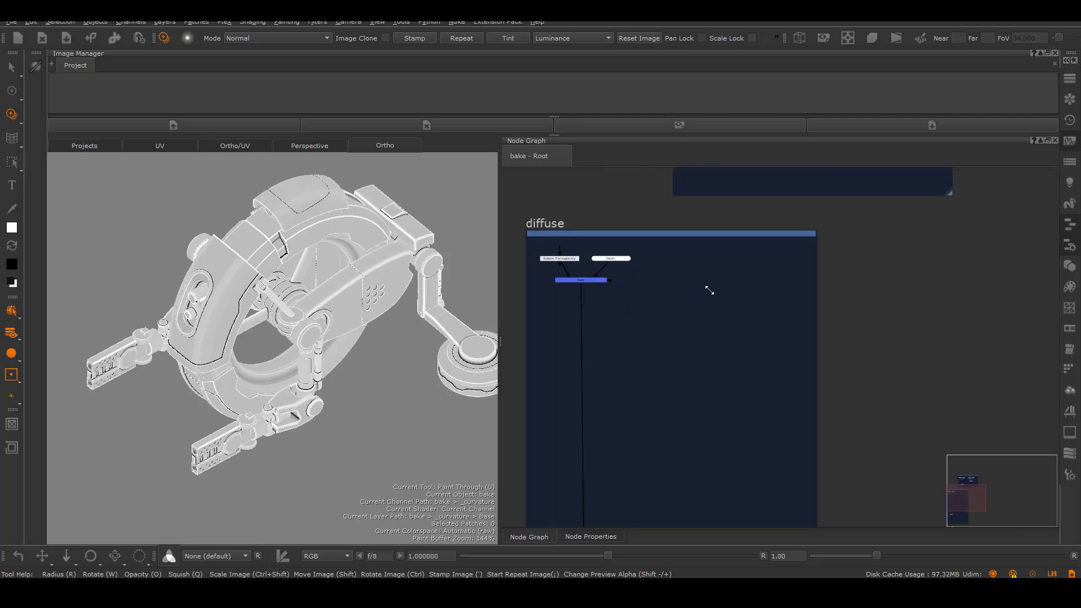
# Insert a Merge node below the Base node in the diffuse backdrop and rename it metal.
pyautogui.scroll(3, 710, 290)
pyautogui.moveTo(681, 334); pyautogui.dragTo(725, 357, button='middle')
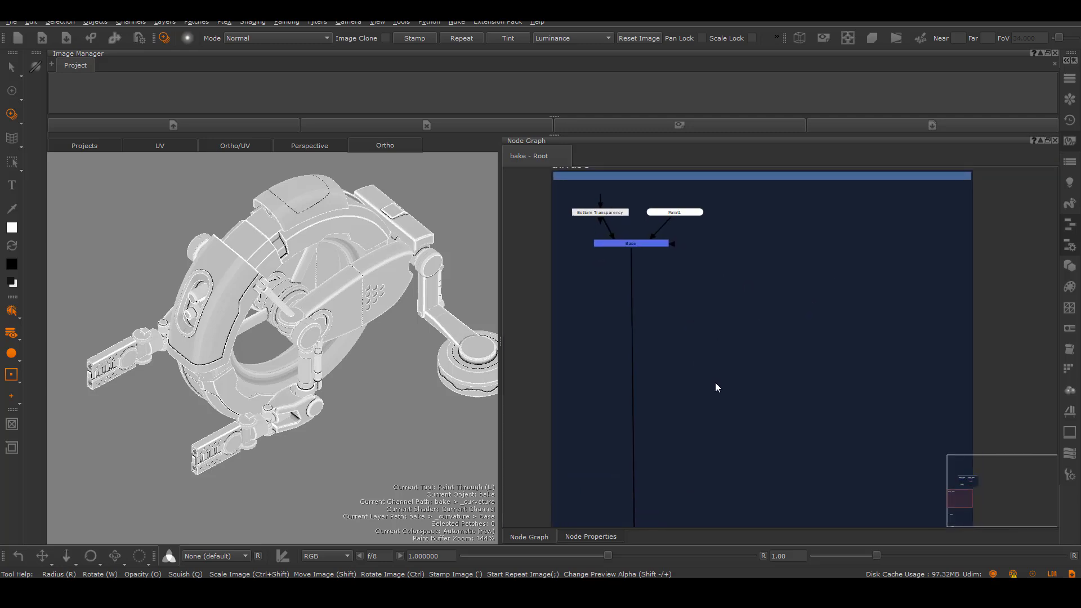
pyautogui.press('m')
pyautogui.moveTo(759, 394); pyautogui.dragTo(658, 406)
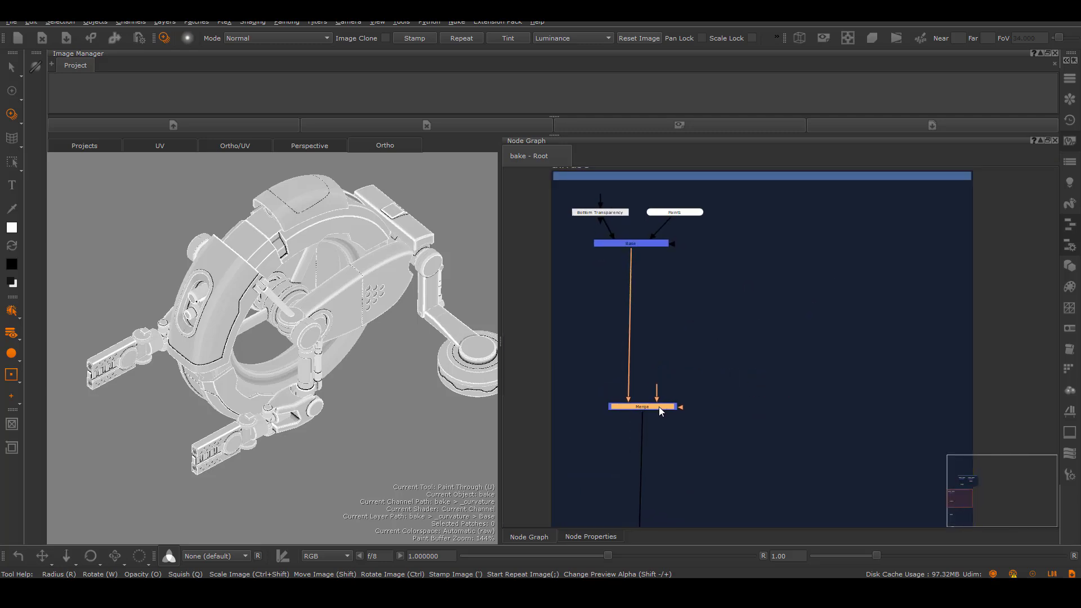
pyautogui.doubleClick(659, 406)
pyautogui.click(542, 169)
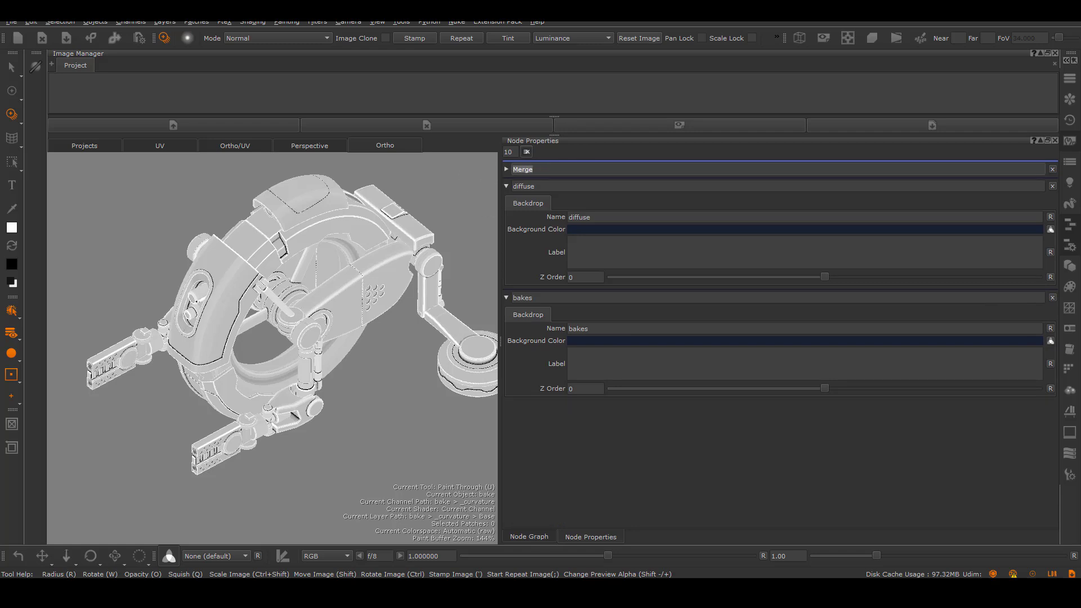
pyautogui.click(529, 537)
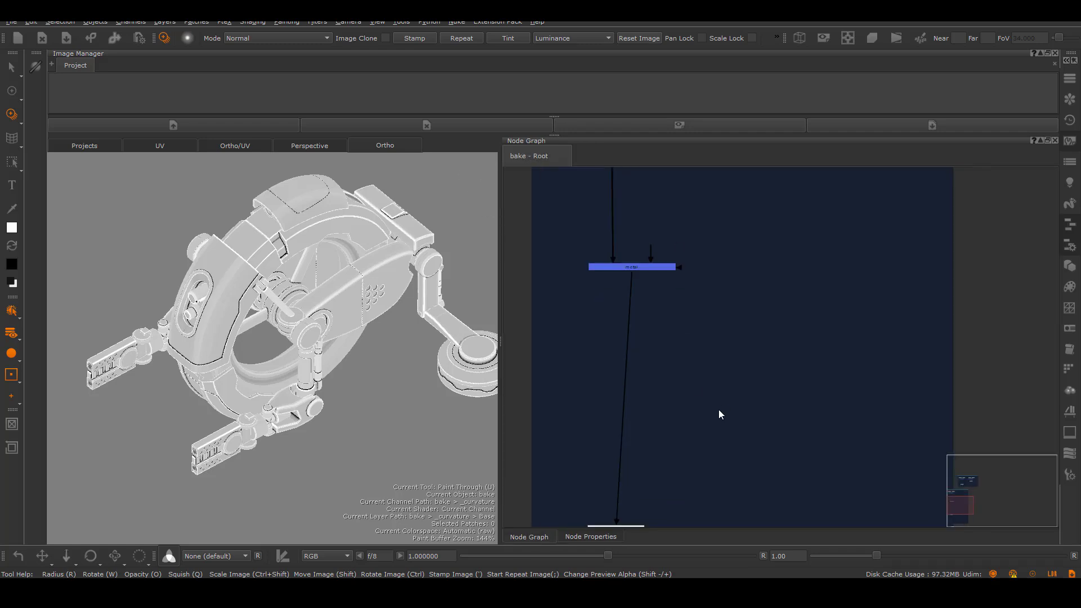
# Insert a second Merge node below the metal node and rename it paint.
pyautogui.moveTo(638, 429); pyautogui.dragTo(654, 437)
pyautogui.doubleClick(654, 437)
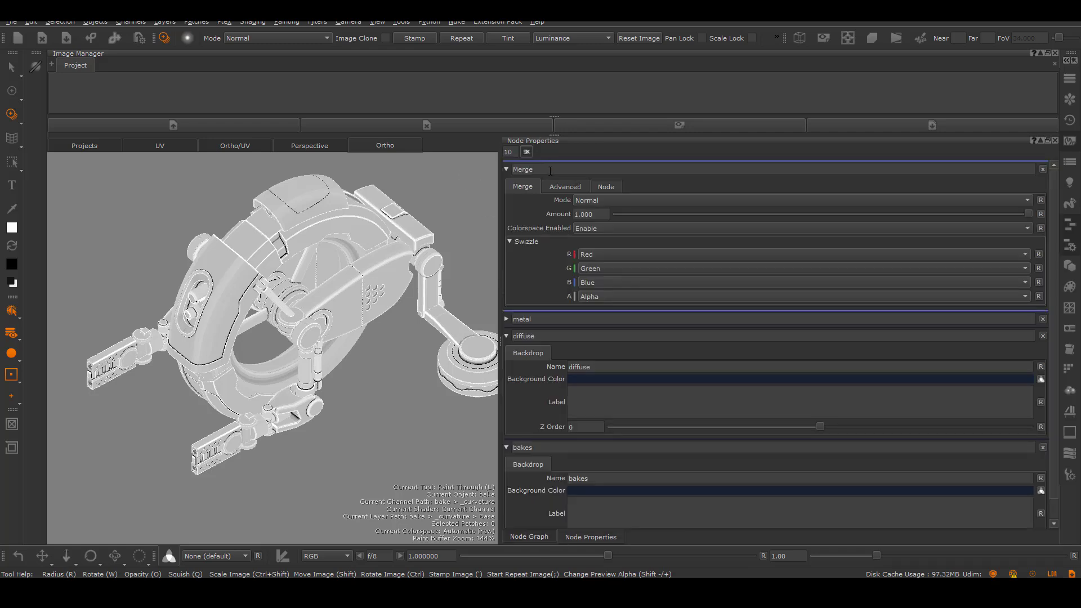
pyautogui.doubleClick(524, 169)
pyautogui.write('paint')
pyautogui.click(529, 537)
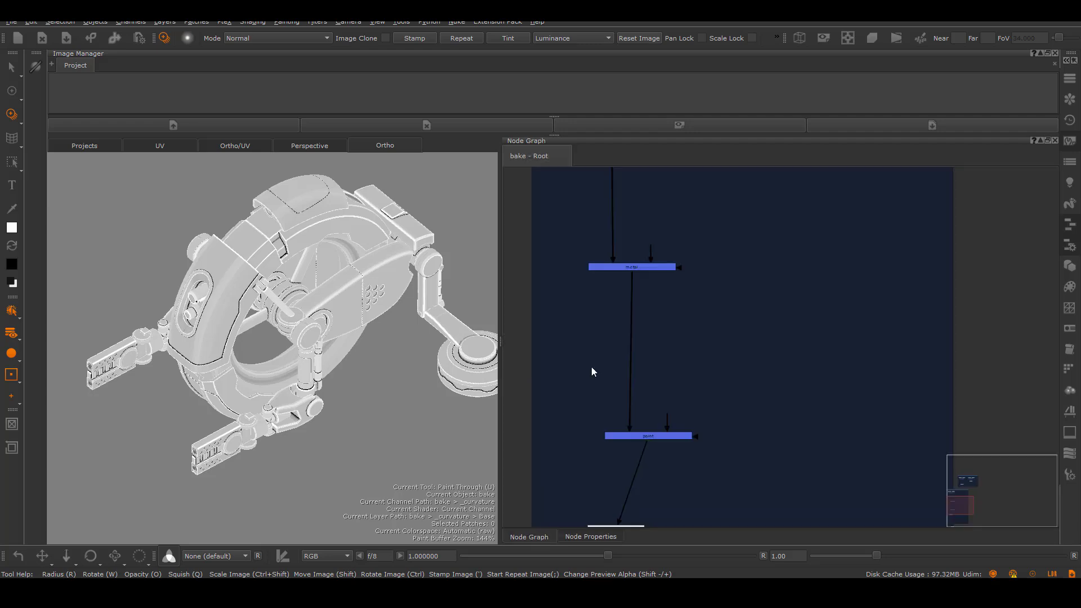
# Space out and align the merge nodes vertically along the diffuse channel's node chain.
pyautogui.moveTo(658, 474); pyautogui.dragTo(640, 327, button='middle')
pyautogui.moveTo(616, 384); pyautogui.dragTo(646, 503)
pyautogui.moveTo(649, 495); pyautogui.dragTo(631, 413, button='middle')
pyautogui.moveTo(631, 417); pyautogui.dragTo(629, 451)
pyautogui.moveTo(719, 225); pyautogui.dragTo(753, 521, button='middle')
pyautogui.moveTo(677, 325); pyautogui.dragTo(673, 399, button='middle')
pyautogui.moveTo(654, 408); pyautogui.dragTo(654, 396)
pyautogui.moveTo(718, 344); pyautogui.dragTo(719, 225, button='middle')
pyautogui.moveTo(670, 459); pyautogui.dragTo(671, 456)
pyautogui.moveTo(656, 286); pyautogui.dragTo(668, 402, button='middle')
pyautogui.moveTo(667, 395); pyautogui.dragTo(668, 393)
# Add a merge node named iron above the metal node and connect its output to metal's free input.
pyautogui.click(738, 333)
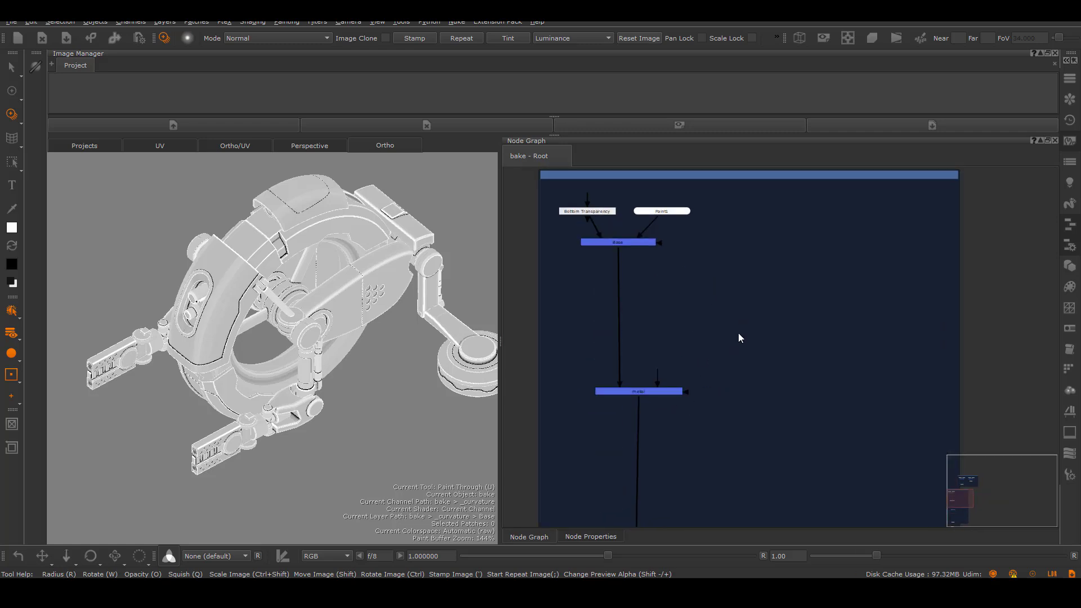
pyautogui.moveTo(715, 313); pyautogui.dragTo(734, 334, button='middle')
pyautogui.scroll(1, 724, 306)
pyautogui.moveTo(677, 418); pyautogui.dragTo(676, 425)
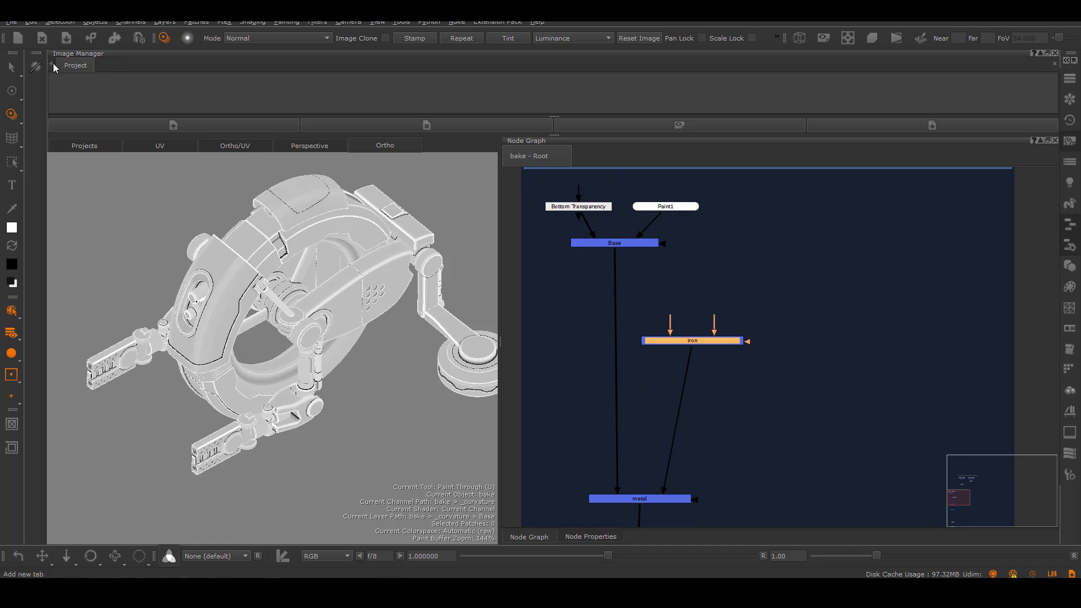
# Create two Image Manager shelves named metal and paint.
pyautogui.click(51, 65)
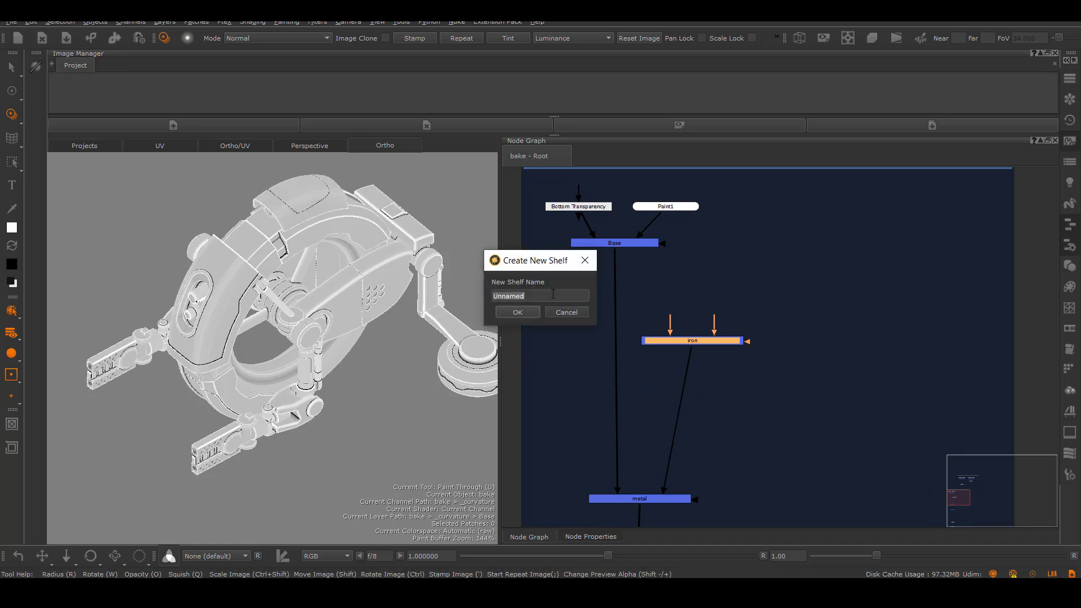
pyautogui.write('metal')
pyautogui.press('Return')
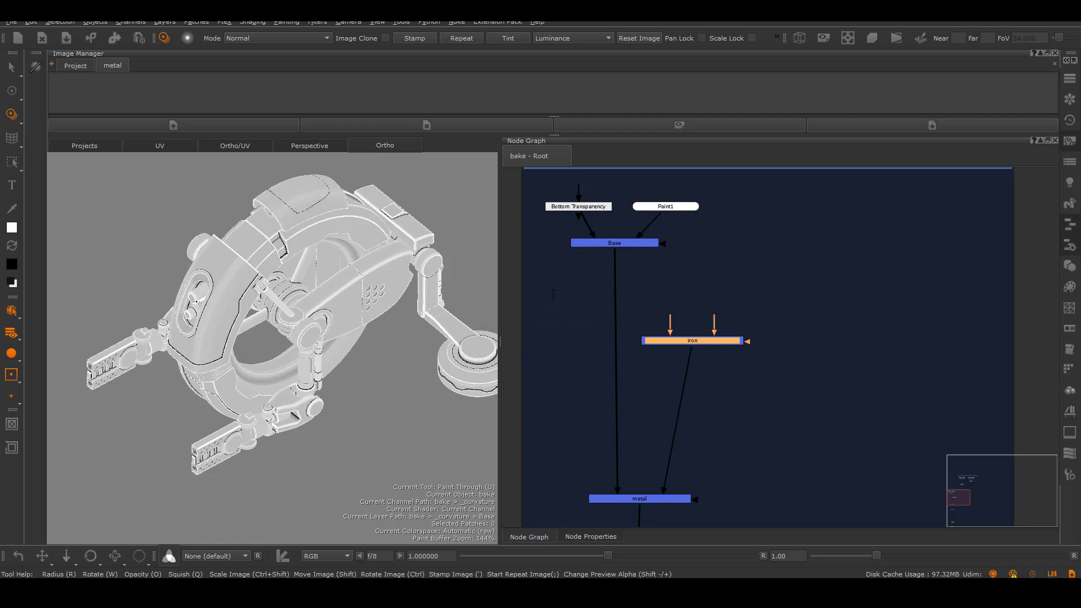
pyautogui.click(52, 65)
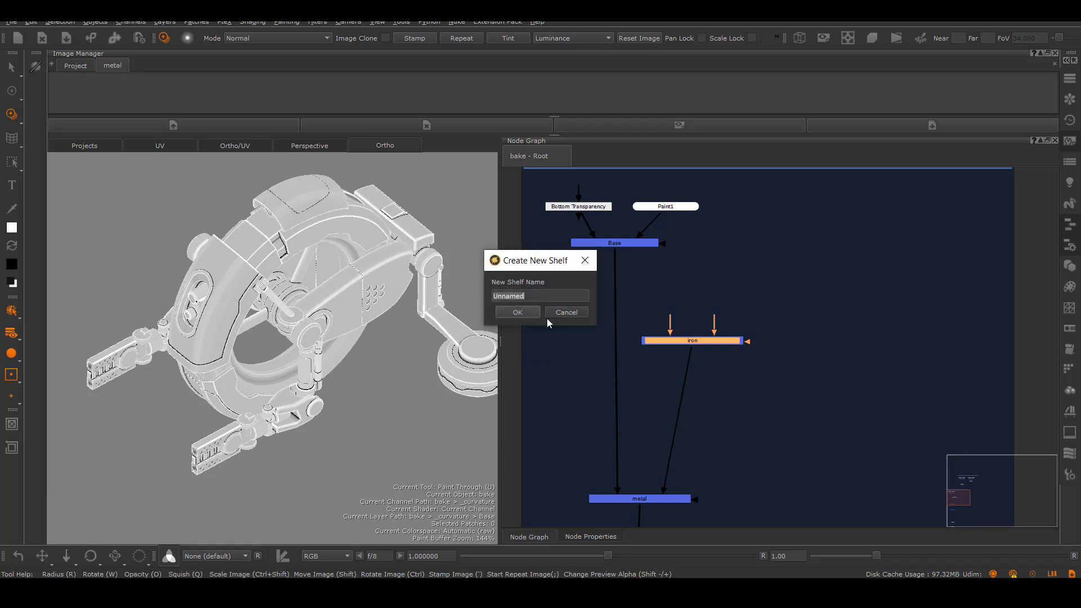
pyautogui.write('paint')
pyautogui.press('Return')
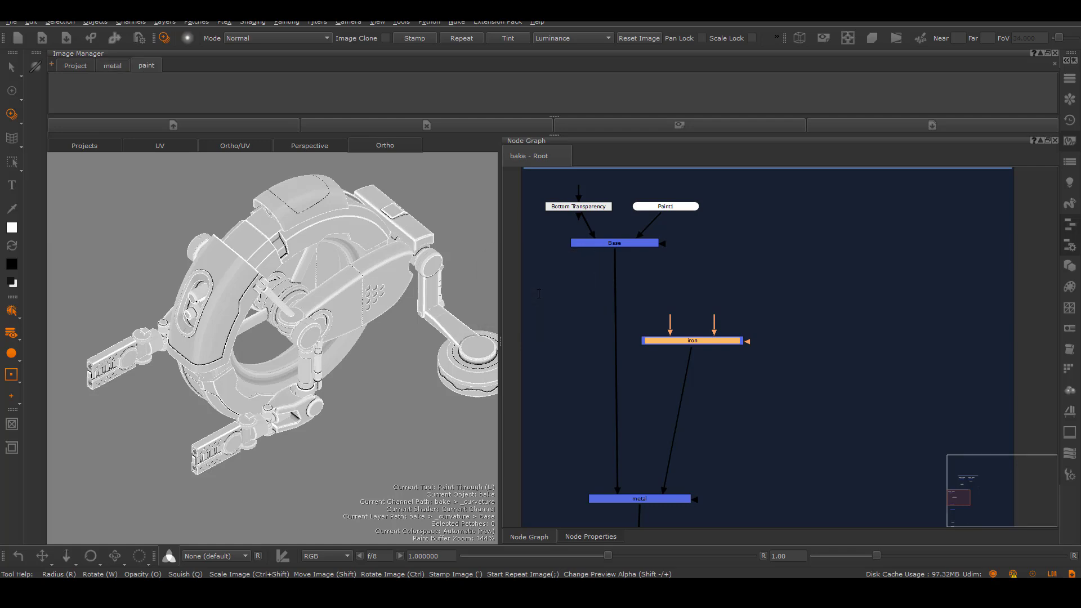
# Create another Image Manager shelf named grunge.
pyautogui.click(54, 64)
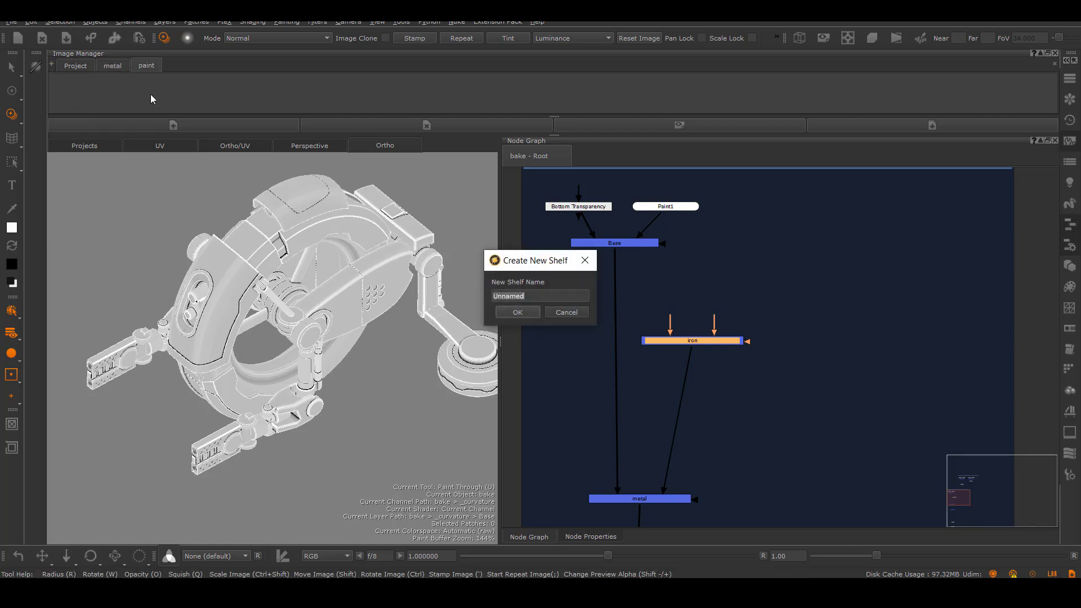
pyautogui.write('grunge')
pyautogui.press('Return')
# Load the seven images from the bare metal texture folder into the metal shelf.
pyautogui.click(116, 66)
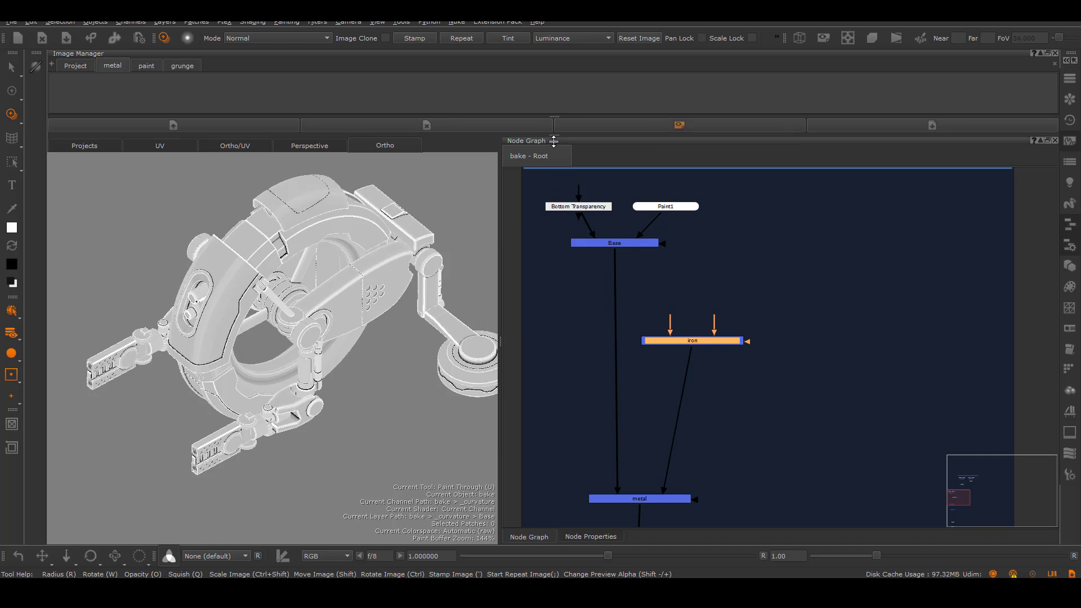
pyautogui.moveTo(554, 136); pyautogui.dragTo(560, 220)
pyautogui.hotkey('alt', 'Tab')
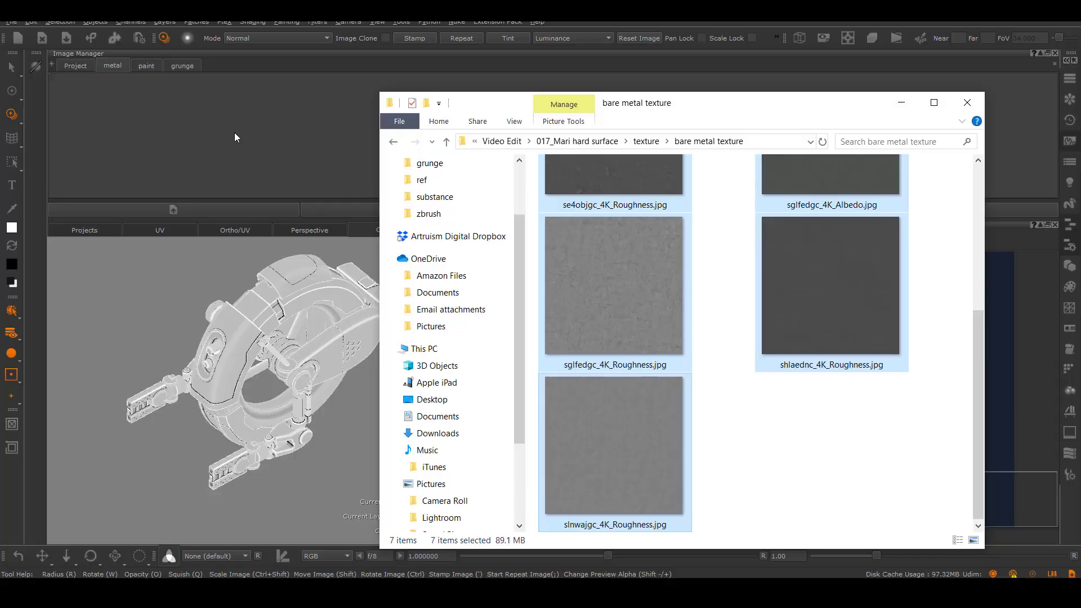
pyautogui.moveTo(235, 138); pyautogui.dragTo(144, 79)
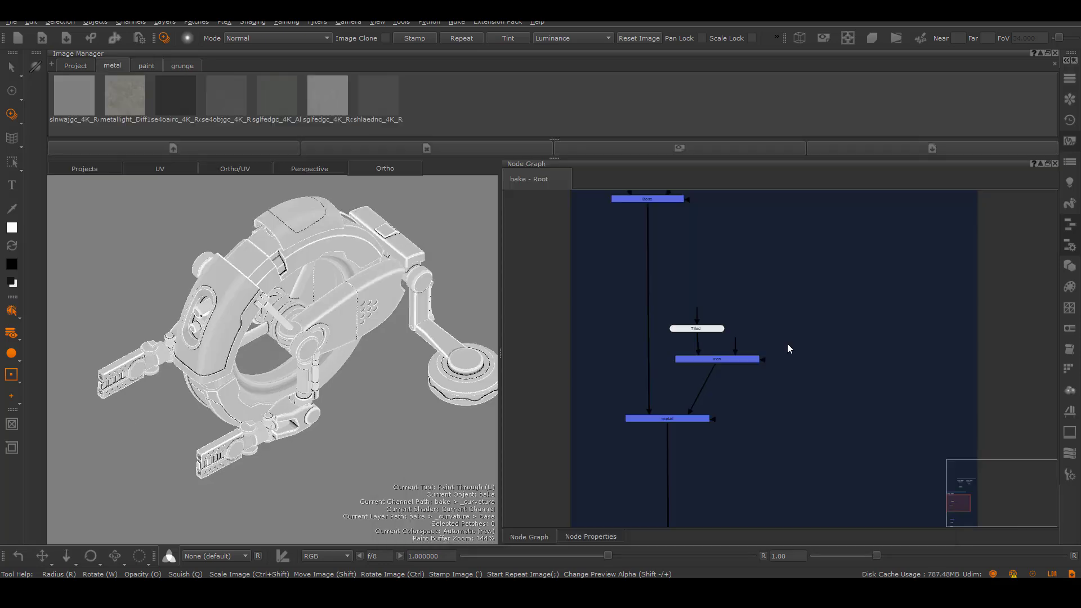
# Rename the Tiled node feeding iron as iron Tiled and assign the dark se4oairc_4K roughness texture as its tile image.
pyautogui.doubleClick(710, 331)
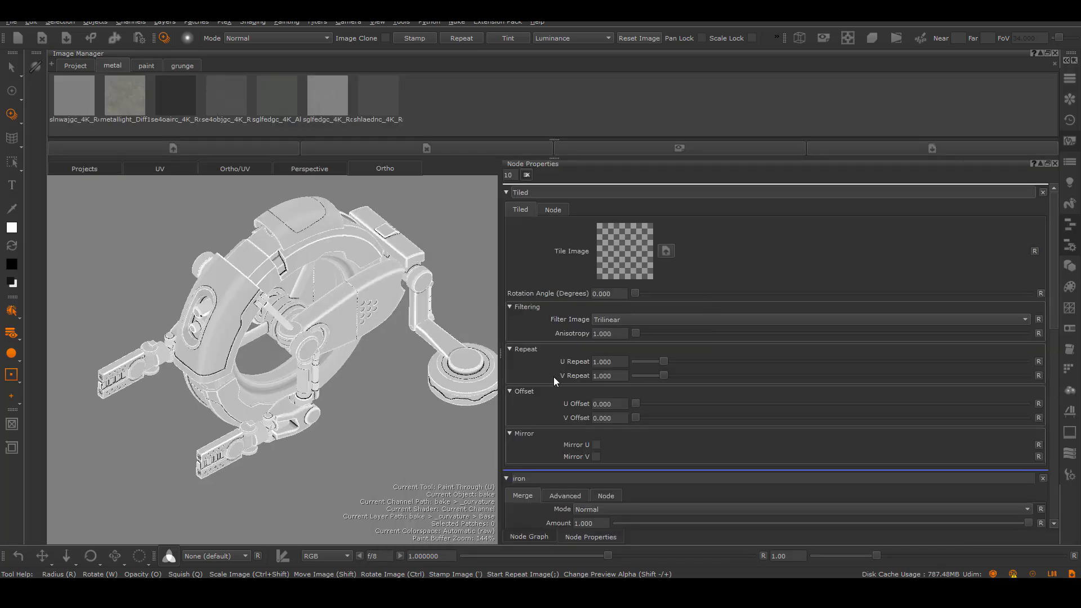
pyautogui.moveTo(174, 97); pyautogui.dragTo(624, 253)
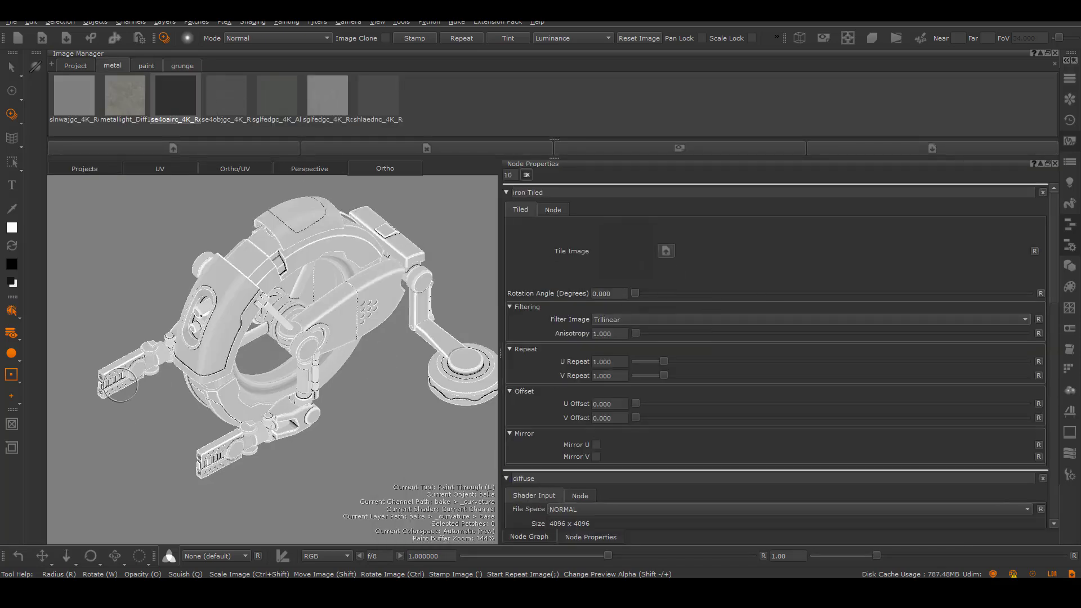
# Make the diffuse channel current and examine the scale of the tiled iron texture on the robot.
pyautogui.rightClick(1070, 79)
pyautogui.click(823, 127)
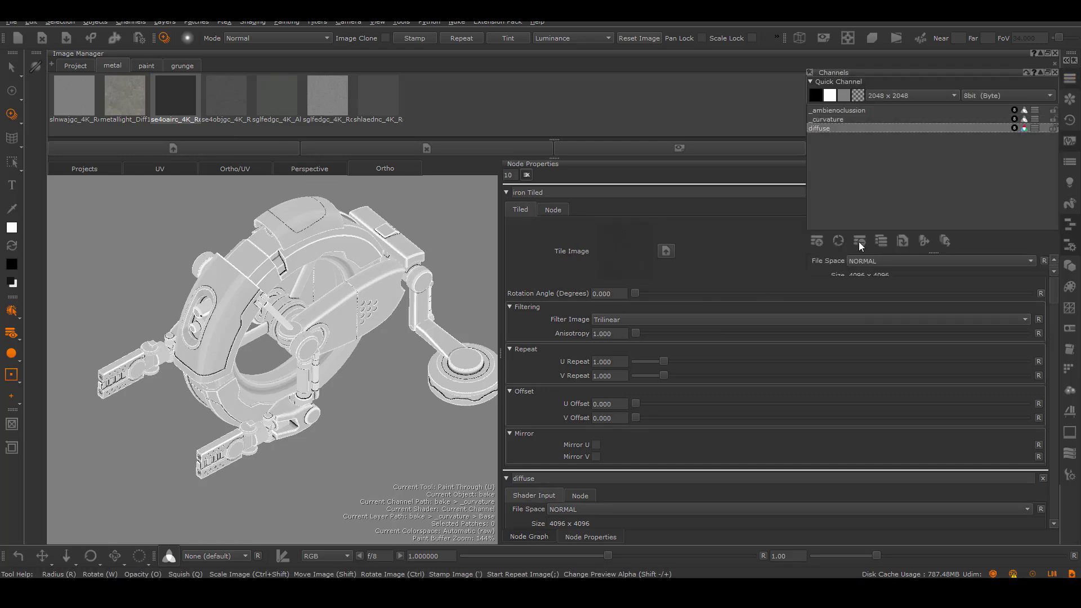
pyautogui.click(532, 538)
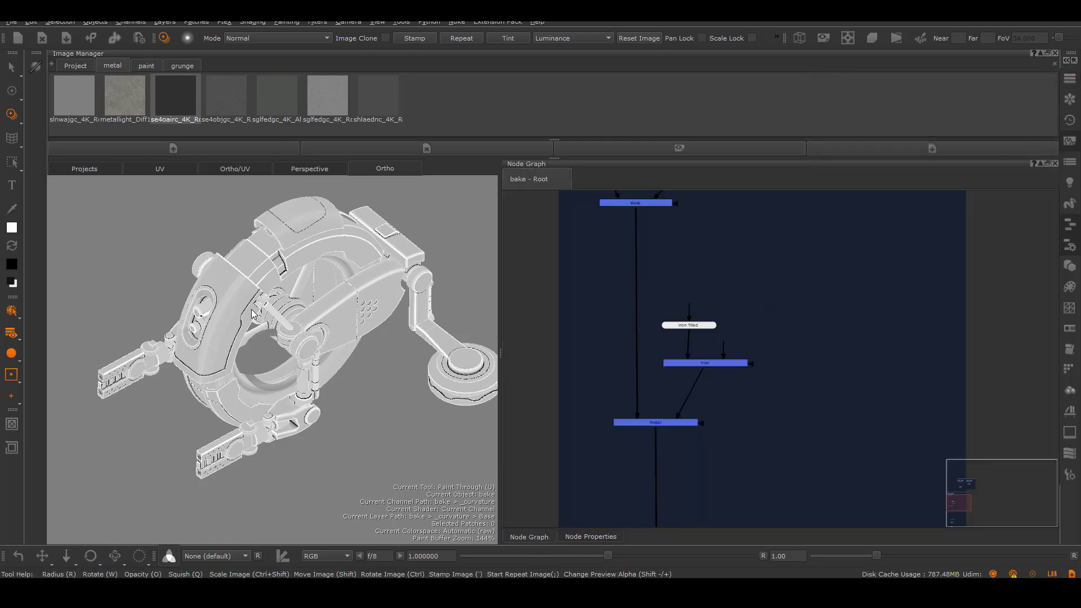
pyautogui.scroll(10, 332, 388)
pyautogui.scroll(-6, 340, 356)
pyautogui.scroll(4, 350, 361)
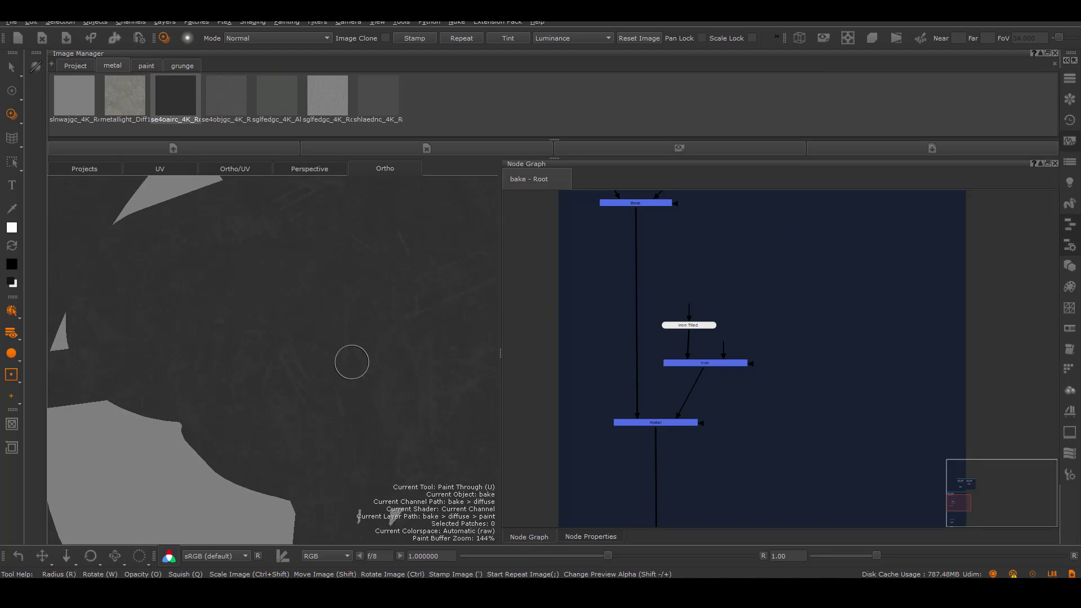
pyautogui.scroll(-2, 344, 383)
pyautogui.scroll(3, 323, 424)
# Set the iron Tiled node's U Repeat and V Repeat to 2.
pyautogui.doubleClick(698, 317)
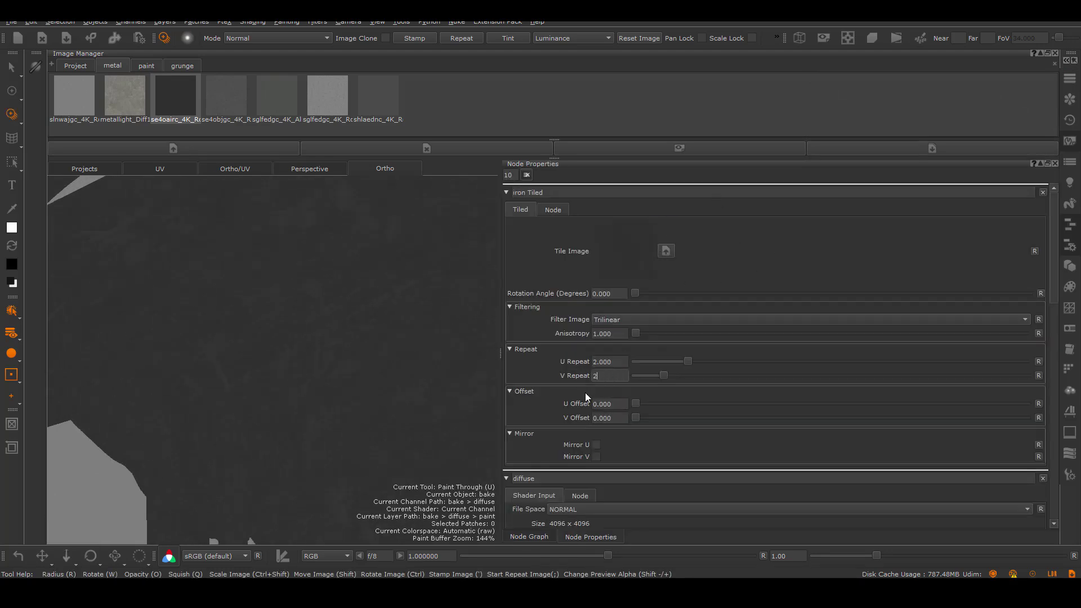
pyautogui.press('Return')
pyautogui.scroll(-5, 304, 338)
pyautogui.scroll(2, 304, 323)
# Switch the viewport lighting to Basic and set the iron Tiled node's U Repeat and V Repeat to 2.5.
pyautogui.click(19, 354)
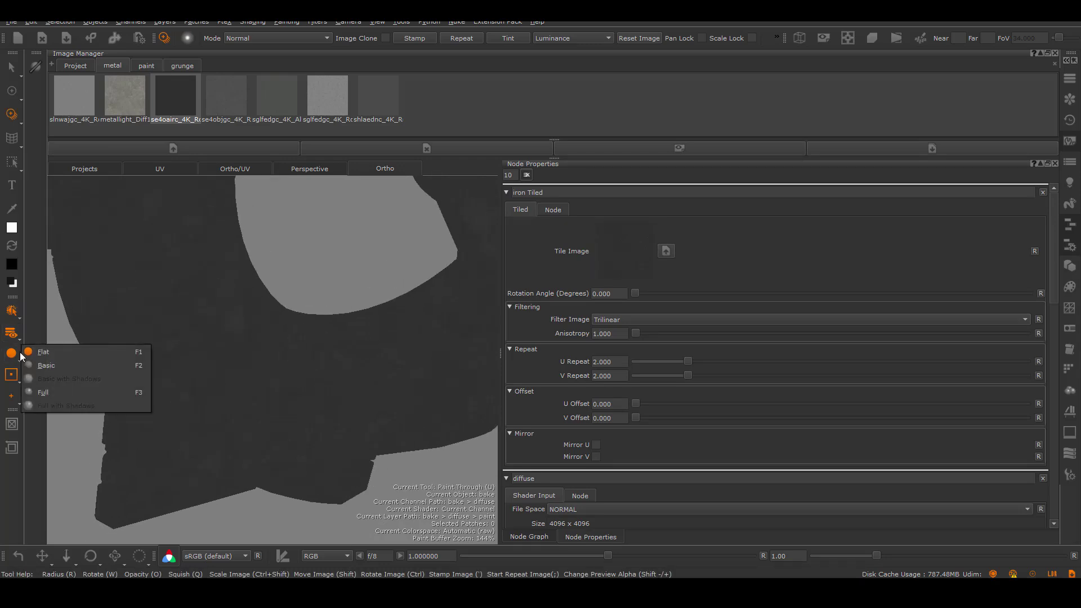
pyautogui.click(46, 366)
pyautogui.moveTo(400, 374)
pyautogui.keyDown('alt'); pyautogui.mouseDown()
pyautogui.moveTo(302, 297)
pyautogui.moveTo(239, 355)
pyautogui.moveTo(326, 413)
pyautogui.moveTo(333, 495)
pyautogui.moveTo(321, 440)
pyautogui.moveTo(265, 403)
pyautogui.moveTo(292, 428)
pyautogui.mouseUp(); pyautogui.keyUp('alt')
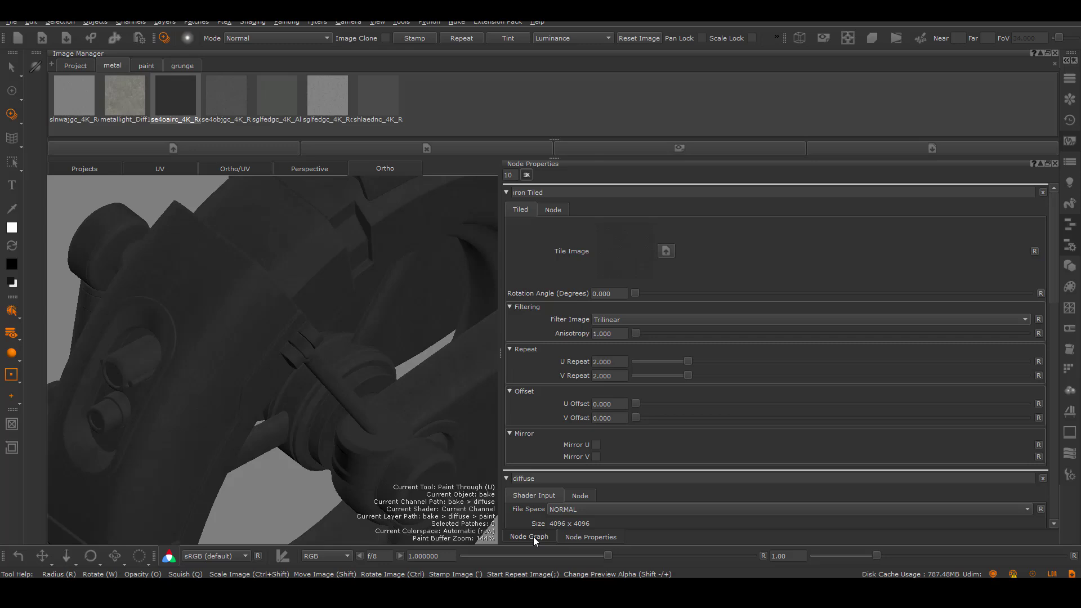
pyautogui.click(533, 536)
pyautogui.doubleClick(690, 319)
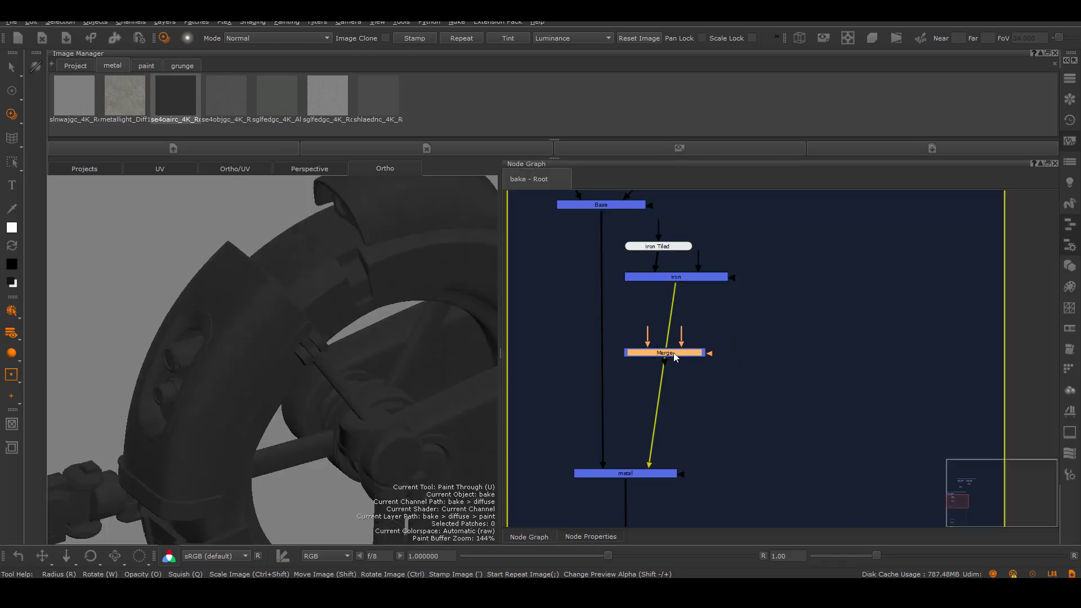
# Insert a Merge node between iron and metal, name it copper, and space out the iron and copper nodes.
pyautogui.moveTo(695, 354)
pyautogui.mouseDown()
pyautogui.moveTo(680, 356)
pyautogui.moveTo(707, 363)
pyautogui.mouseUp()
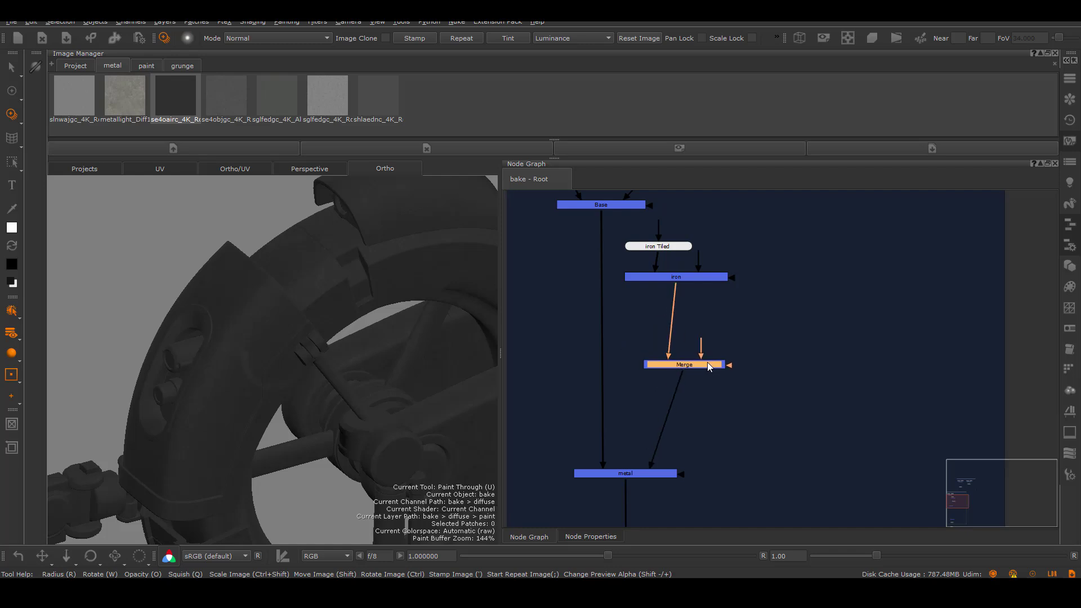
pyautogui.doubleClick(708, 363)
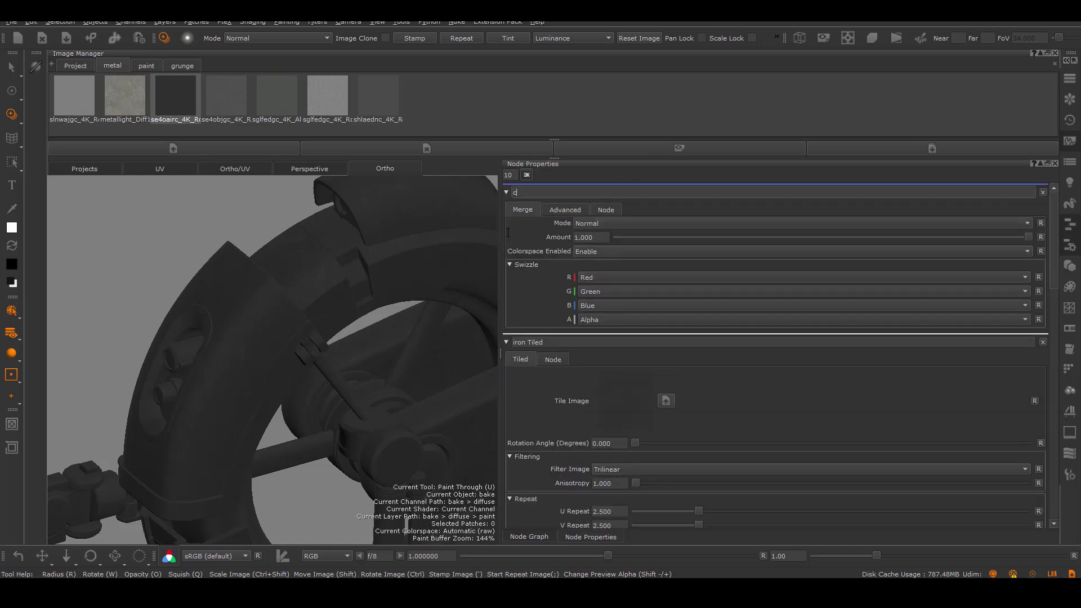
pyautogui.click(529, 537)
pyautogui.keyDown('ctrl'); pyautogui.moveTo(706, 279); pyautogui.dragTo(699, 293); pyautogui.keyUp('ctrl')
pyautogui.moveTo(735, 365); pyautogui.dragTo(733, 397)
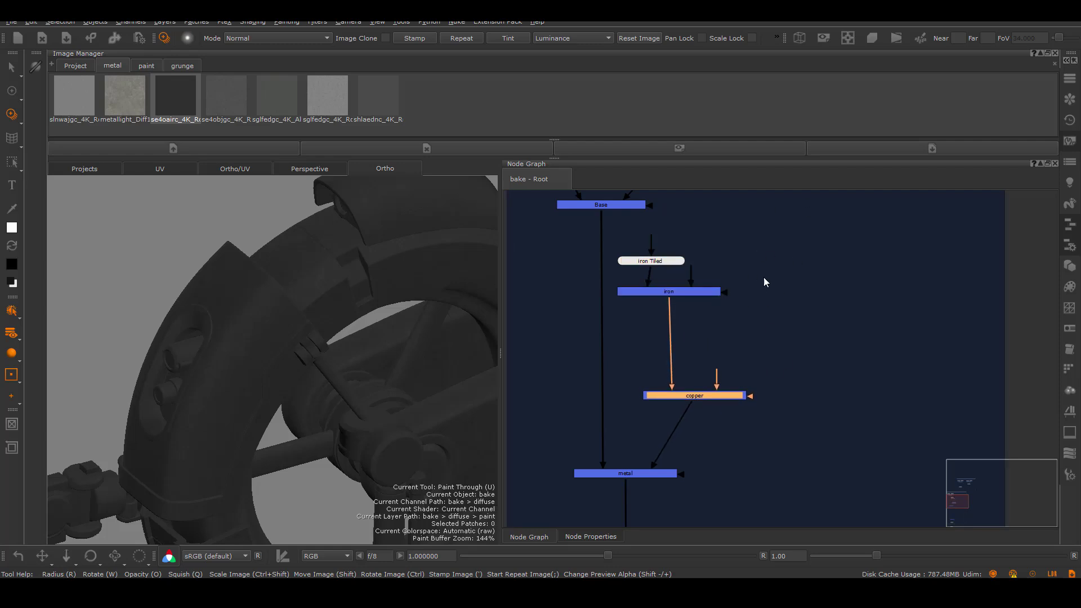
pyautogui.click(770, 321)
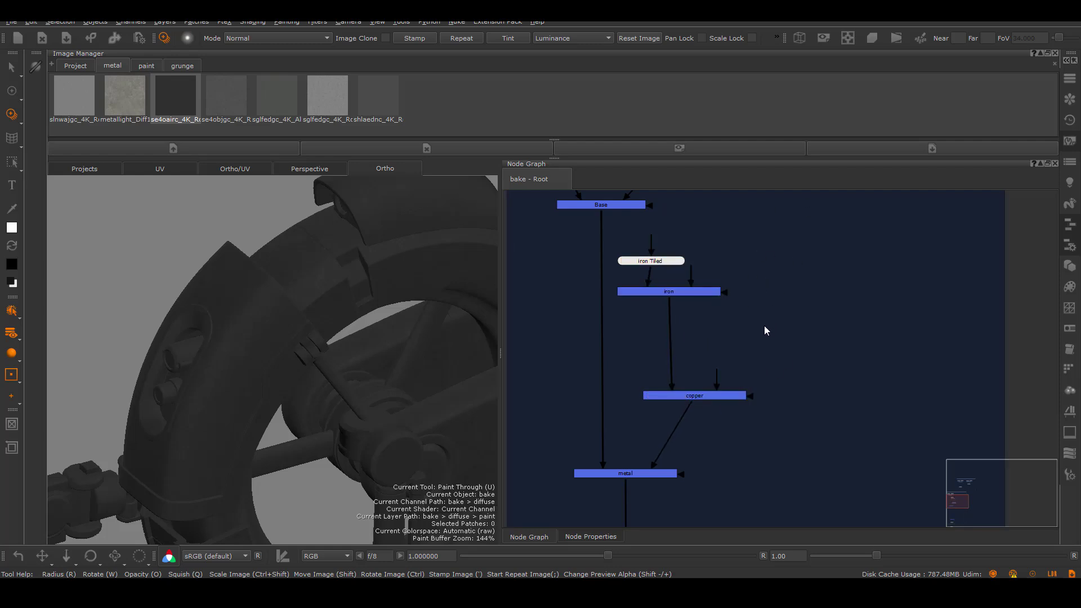
# Add a Tiled node above the copper merge node and connect it to copper's free input.
pyautogui.press('Tab')
pyautogui.write('ti')
pyautogui.click(819, 353)
pyautogui.moveTo(720, 371); pyautogui.dragTo(759, 337)
pyautogui.moveTo(766, 340); pyautogui.dragTo(760, 344)
# Rename the new Tiled node copper tiled and assign the Terracotta_Dirt texture from the metal shelf as its tile image.
pyautogui.doubleClick(760, 345)
pyautogui.click(513, 192)
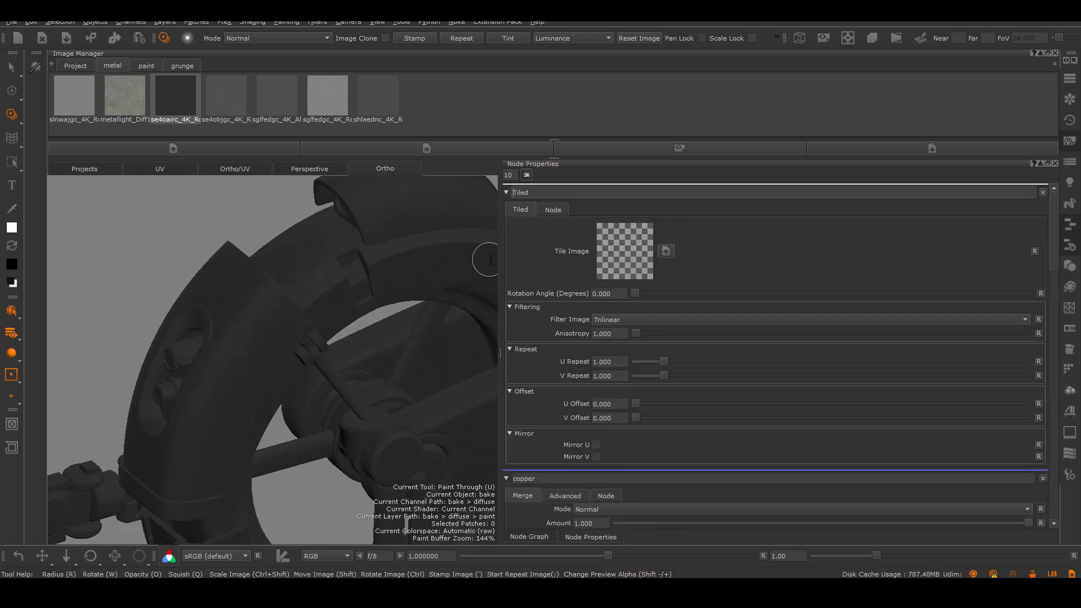
pyautogui.write('copper tiled')
pyautogui.press('Return')
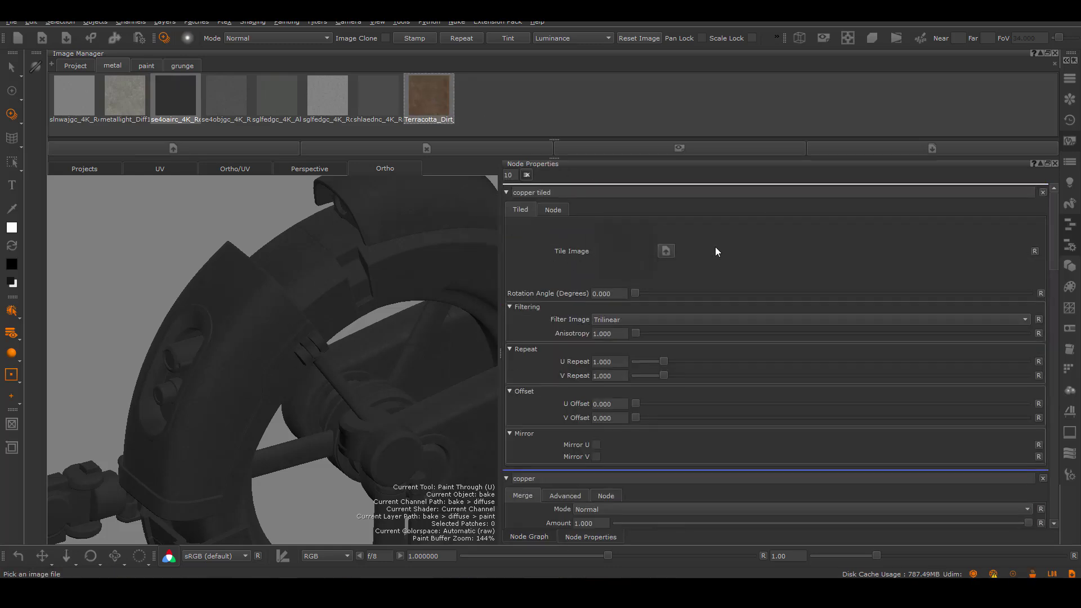
pyautogui.click(437, 92)
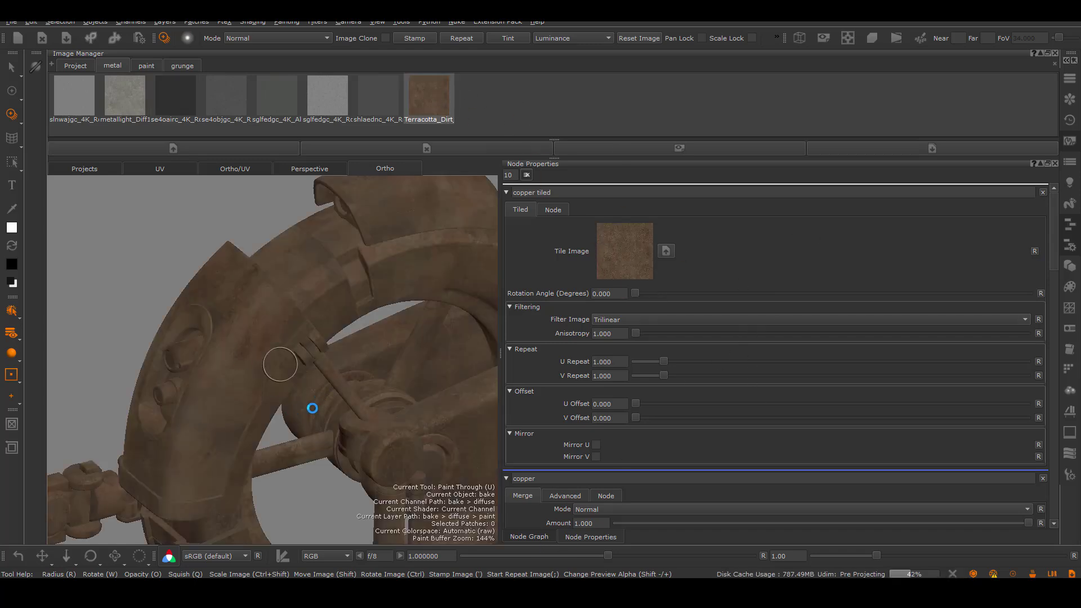
pyautogui.moveTo(314, 410); pyautogui.dragTo(251, 394, button='middle')
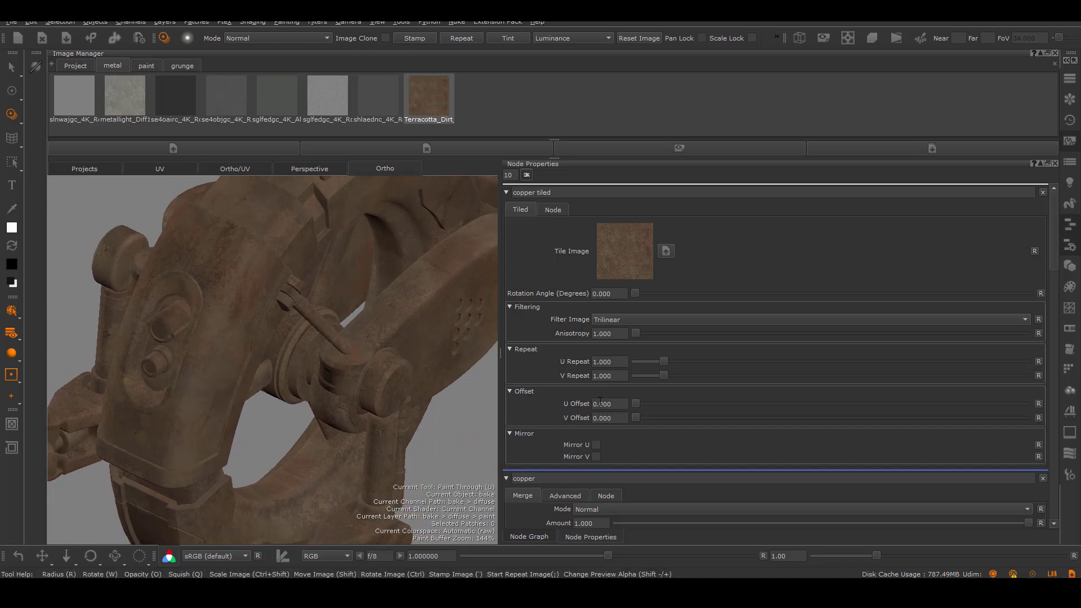
# Set the copper tiled node's repeat to 2 and check the texture scale on the robot.
pyautogui.moveTo(614, 376); pyautogui.dragTo(586, 383)
pyautogui.write('2')
pyautogui.press('Return')
pyautogui.keyDown('alt'); pyautogui.moveTo(237, 363); pyautogui.dragTo(168, 411); pyautogui.keyUp('alt')
# Set the copper tiled node's U Repeat and V Repeat to 1.5.
pyautogui.write('1.5')
pyautogui.moveTo(602, 364)
pyautogui.mouseDown()
pyautogui.moveTo(583, 369)
pyautogui.moveTo(602, 375)
pyautogui.mouseUp()
pyautogui.write('1.5')
pyautogui.press('Return')
# Add a Backdrop node beside the bakes backdrop and enlarge it into a wide, empty area.
pyautogui.click(530, 537)
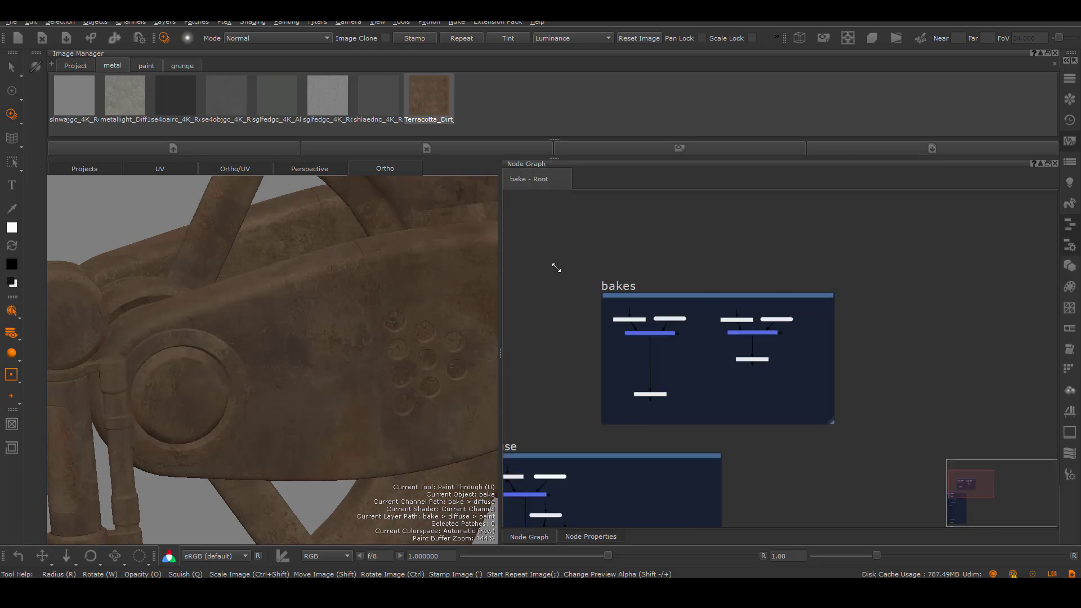
pyautogui.scroll(-1, 555, 265)
pyautogui.moveTo(940, 318); pyautogui.dragTo(795, 257, button='middle')
pyautogui.press('Tab')
pyautogui.write('back')
pyautogui.click(837, 326)
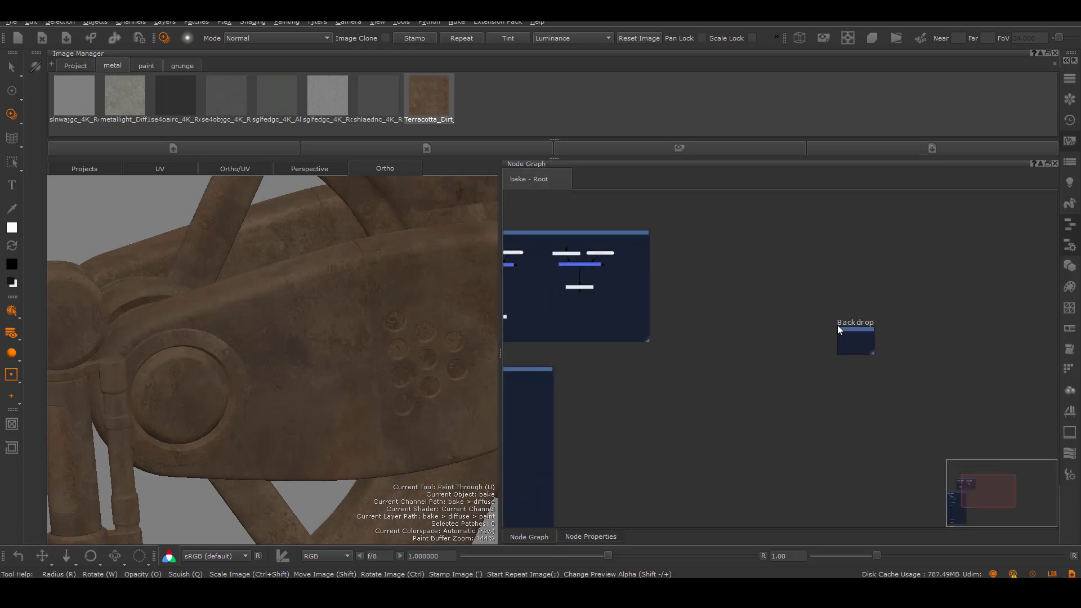
pyautogui.moveTo(748, 259); pyautogui.dragTo(980, 342)
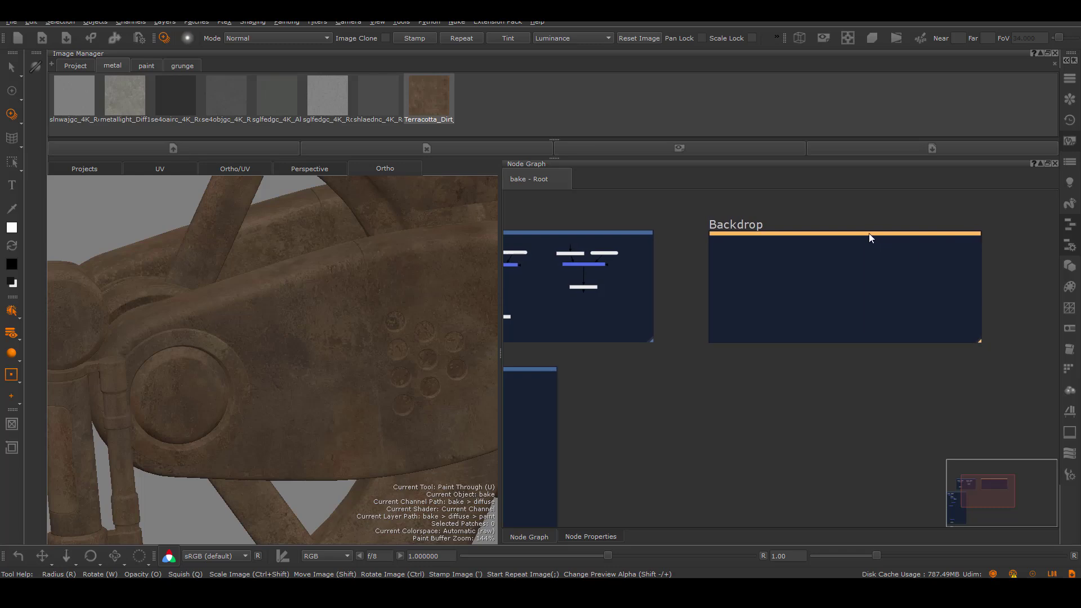
# Rename the new backdrop masks.
pyautogui.doubleClick(768, 270)
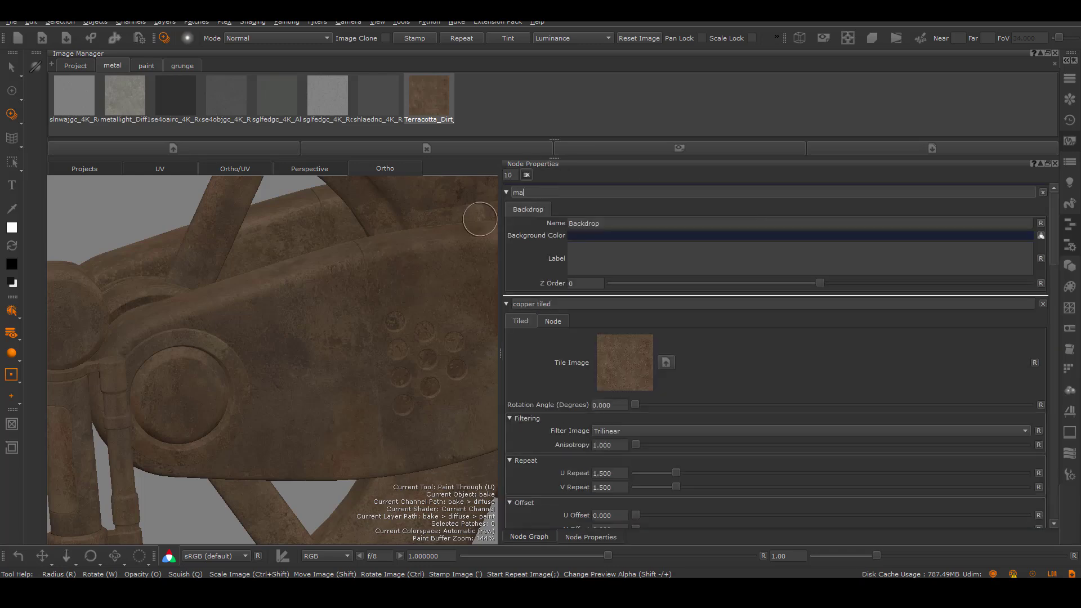
pyautogui.write('masks')
pyautogui.press('Return')
pyautogui.click(529, 537)
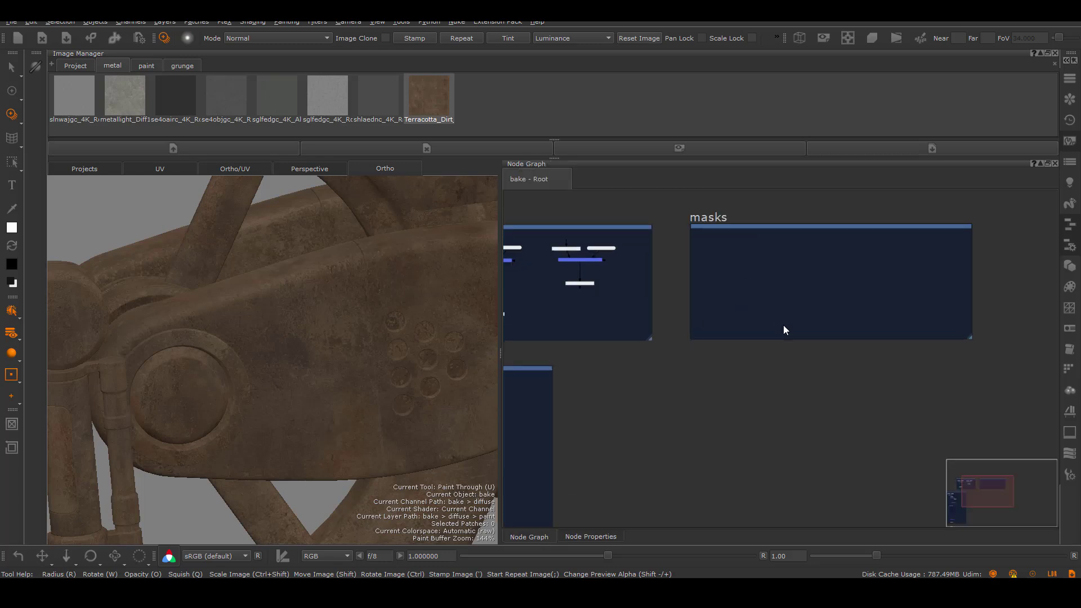
# Add a black 4096 x 4096, 8bit scalar Paint node named copper mask in the masks backdrop and link it to the copper node.
pyautogui.scroll(2, 752, 383)
pyautogui.scroll(2, 749, 403)
pyautogui.moveTo(777, 264); pyautogui.dragTo(924, 420, button='middle')
pyautogui.moveTo(1039, 434); pyautogui.dragTo(910, 378, button='middle')
pyautogui.scroll(1, 910, 379)
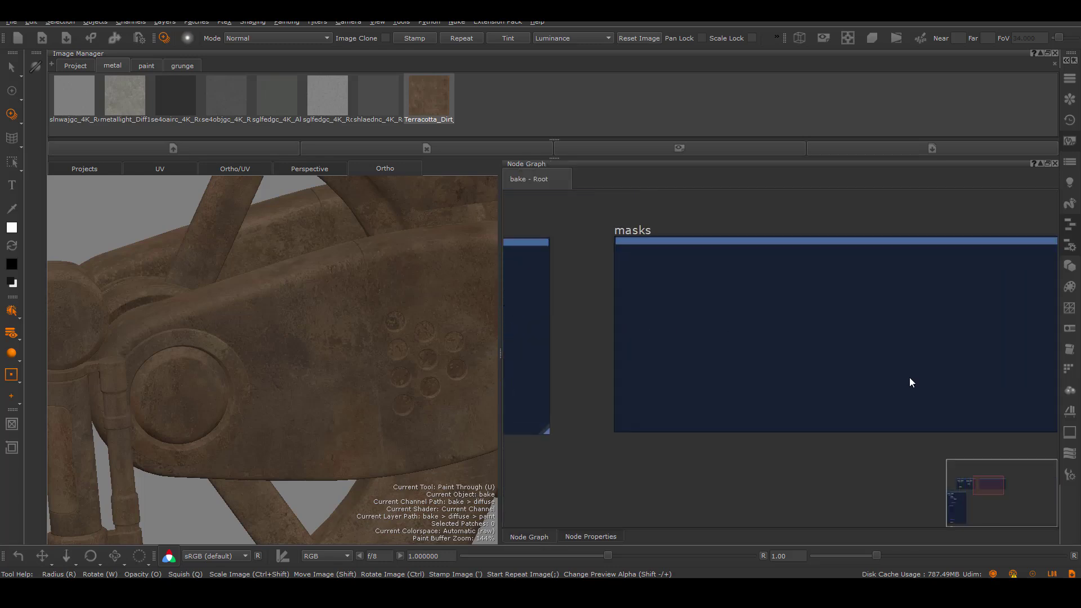
pyautogui.scroll(1, 777, 358)
pyautogui.press('Tab')
pyautogui.write('p')
pyautogui.click(710, 315)
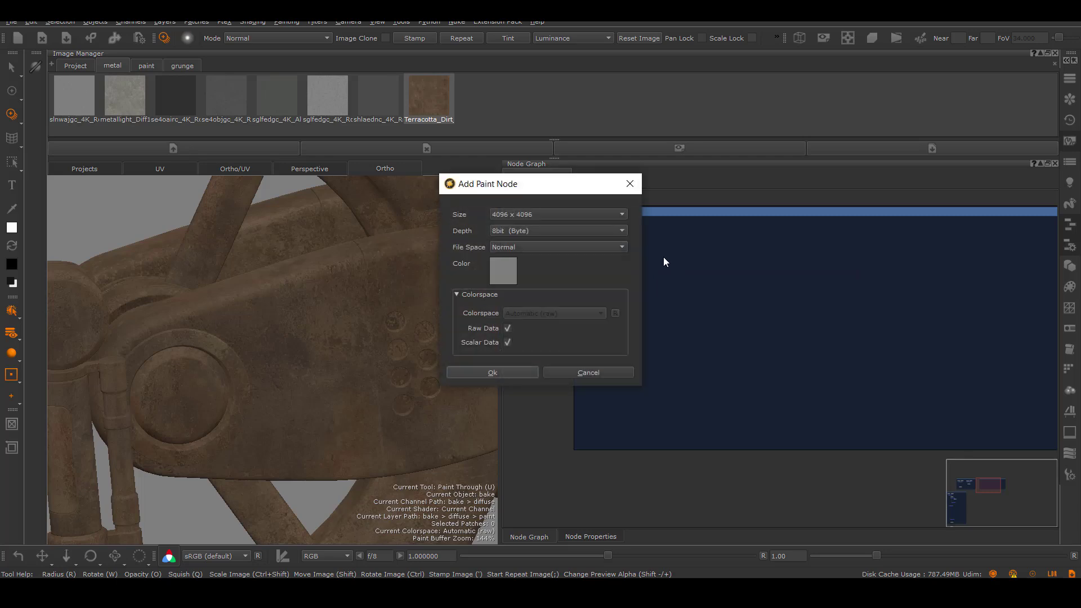
pyautogui.click(457, 295)
pyautogui.click(458, 295)
pyautogui.click(505, 371)
pyautogui.moveTo(745, 323); pyautogui.dragTo(651, 257)
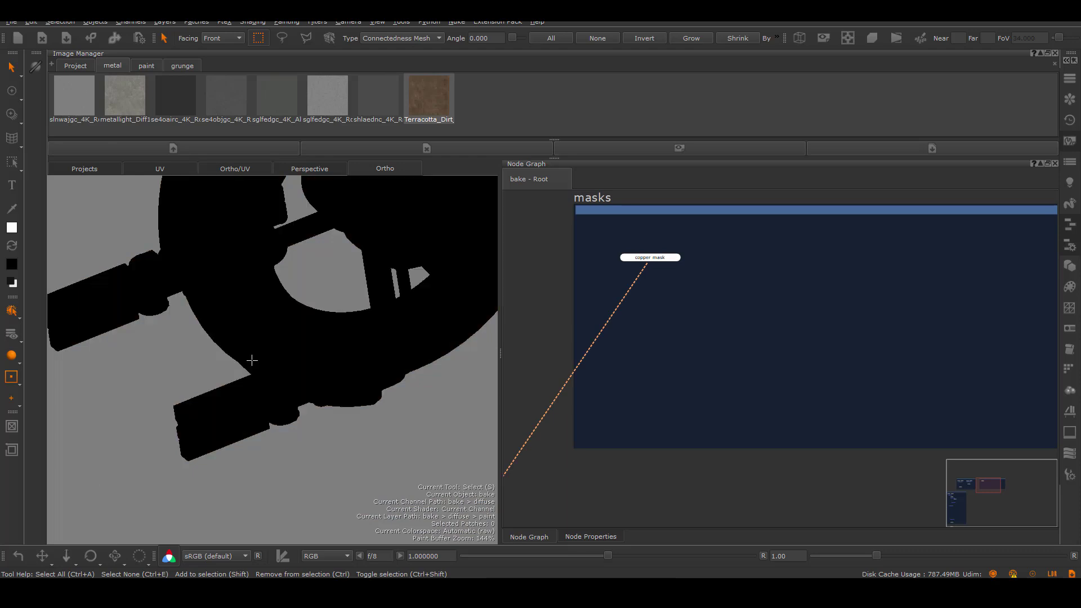
# Select UV patches 1004 and 1005, which contain the robot's claw and arm parts.
pyautogui.keyDown('alt'); pyautogui.moveTo(203, 423); pyautogui.dragTo(210, 384, button='right'); pyautogui.keyUp('alt')
pyautogui.click(189, 377)
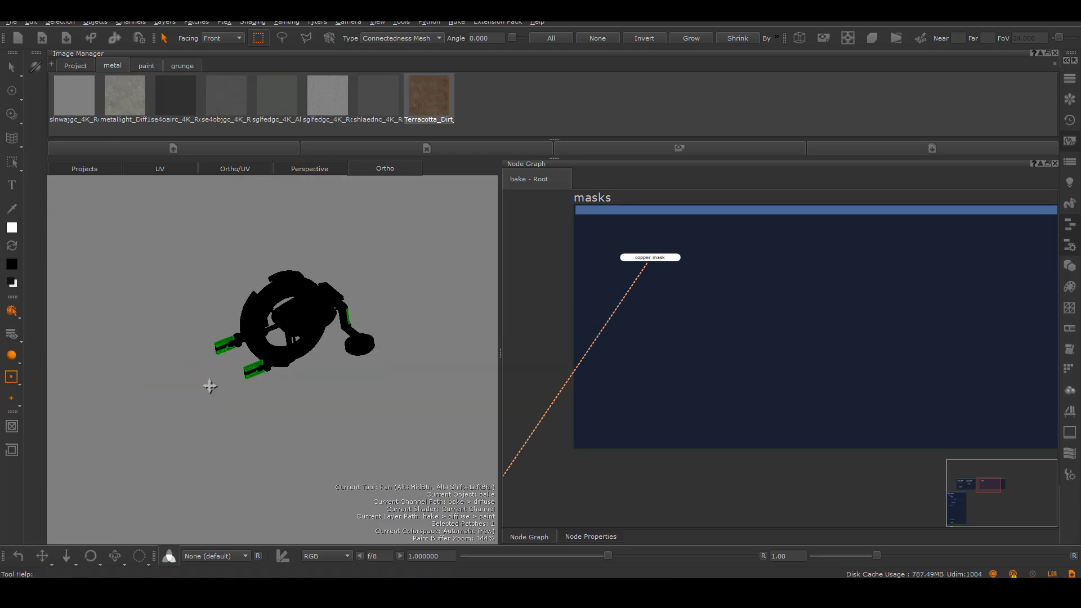
pyautogui.keyDown('alt'); pyautogui.moveTo(210, 384); pyautogui.dragTo(253, 212); pyautogui.keyUp('alt')
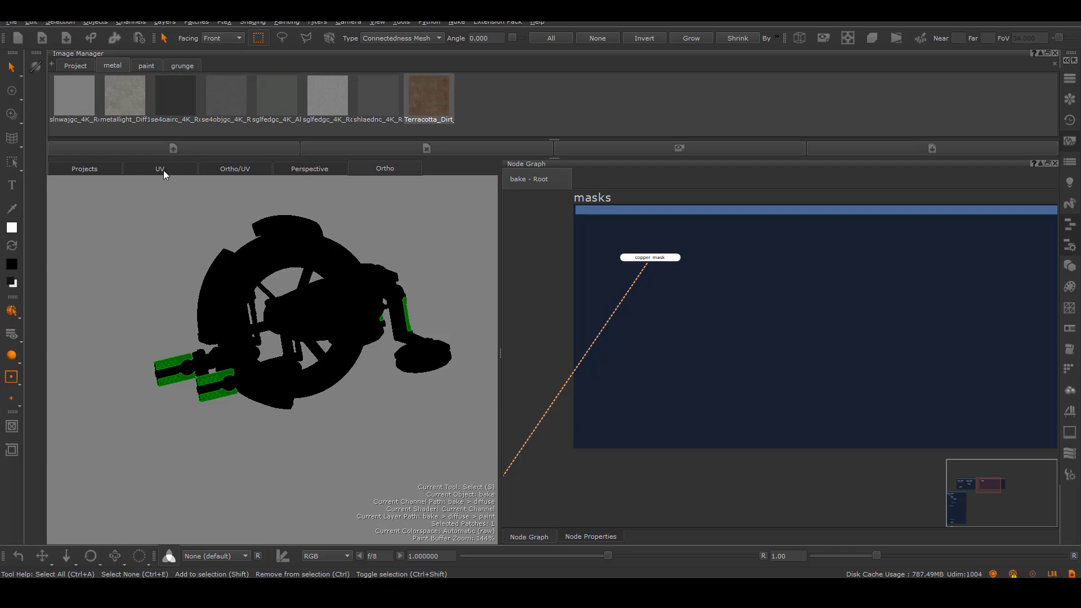
pyautogui.press('F9')
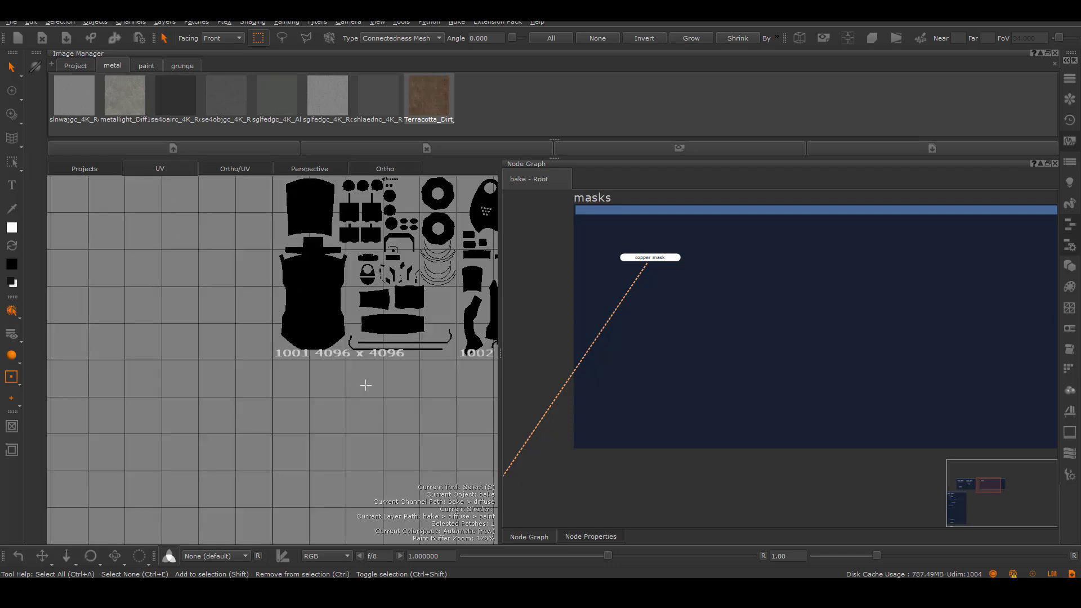
pyautogui.keyDown('alt'); pyautogui.moveTo(367, 384); pyautogui.dragTo(308, 395, button='right'); pyautogui.keyUp('alt')
pyautogui.scroll(-3, 308, 395)
pyautogui.keyDown('shift'); pyautogui.click(346, 350); pyautogui.keyUp('shift')
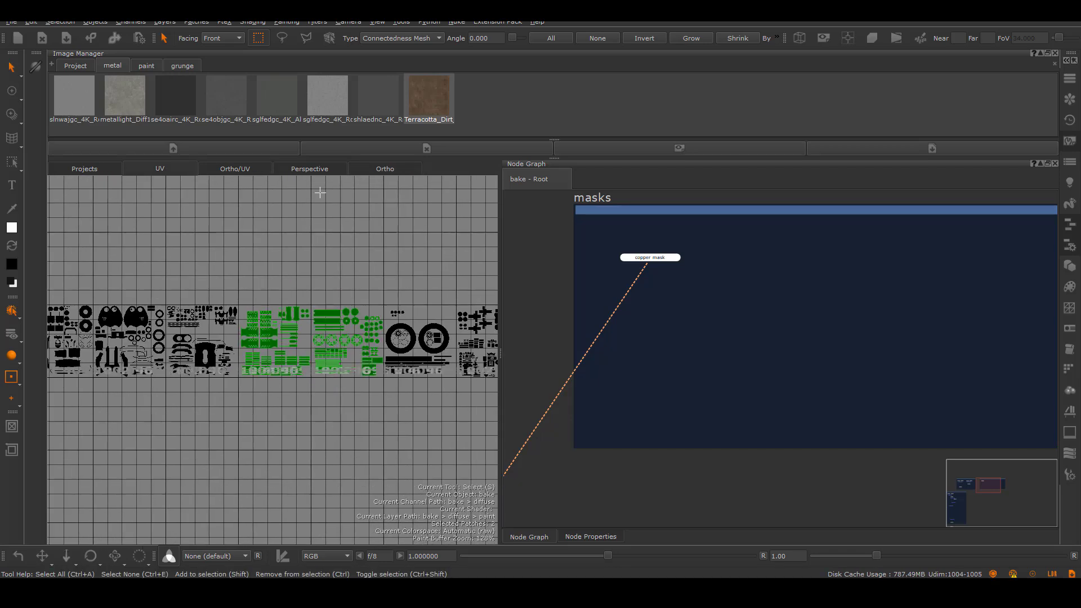
# Fill the selected patches in the copper mask paint node.
pyautogui.press('Tab')
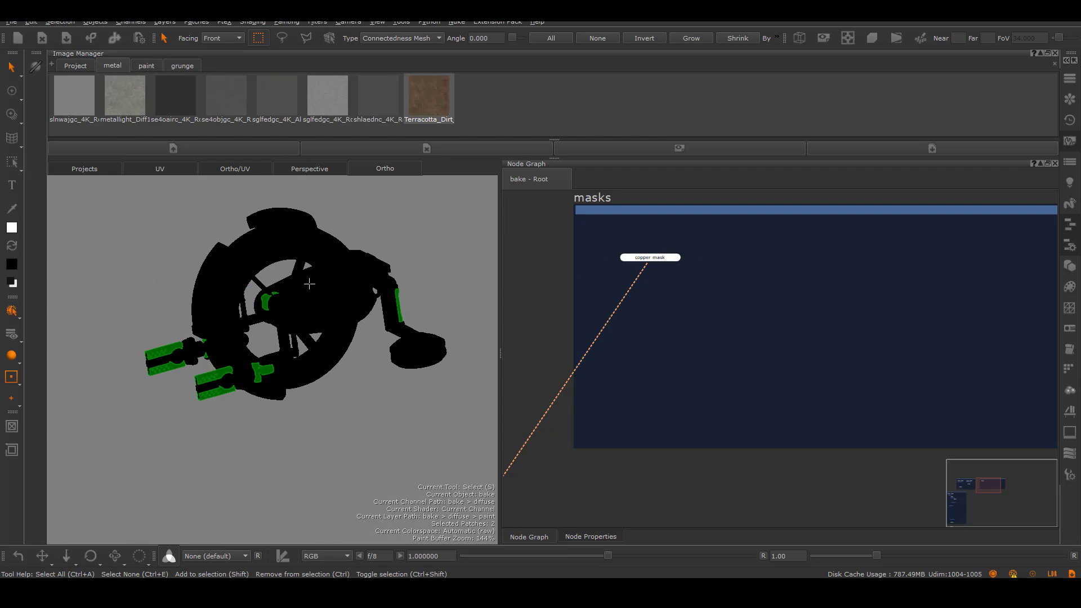
pyautogui.rightClick(309, 284)
pyautogui.click(483, 477)
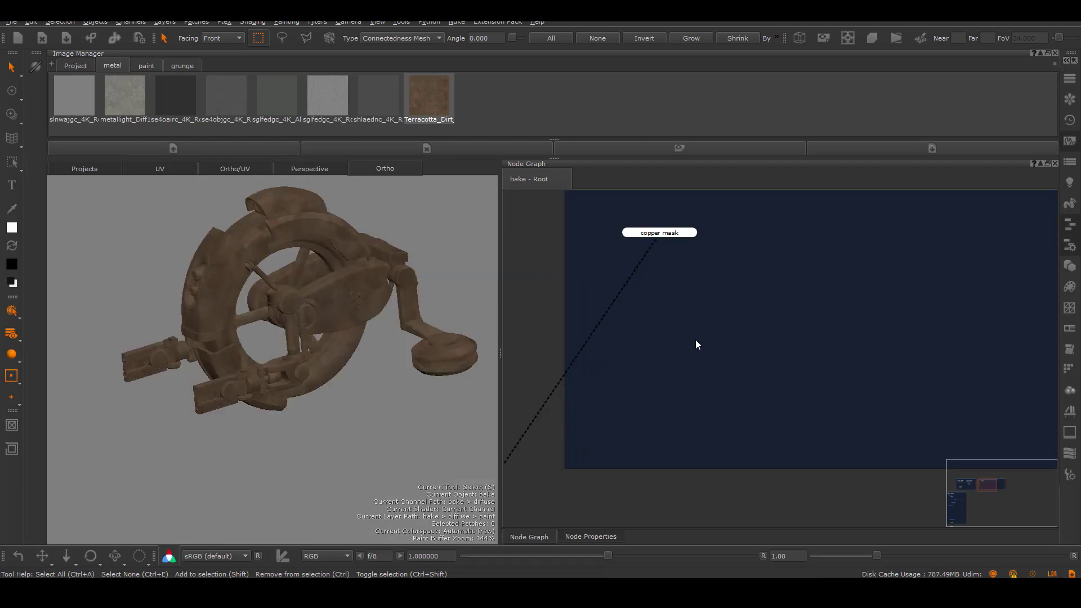
# Add a Radio Transmitter node fed by the copper mask and name it copper Radio Transmitter.
pyautogui.press('Tab')
pyautogui.click(762, 381)
pyautogui.click(690, 334)
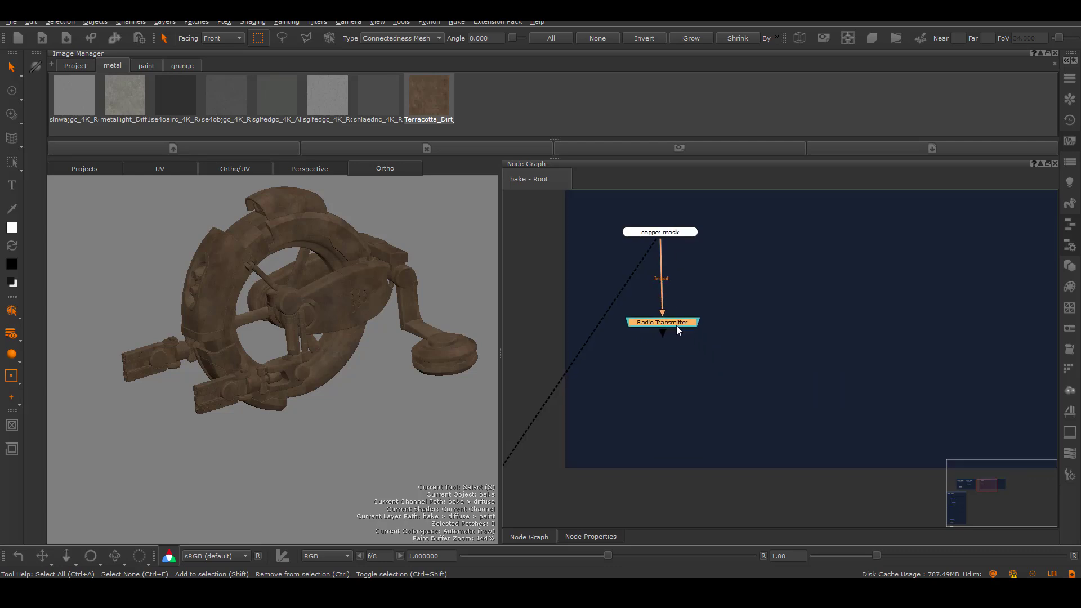
pyautogui.doubleClick(678, 326)
pyautogui.click(514, 192)
pyautogui.write('copper Radio Transmitter')
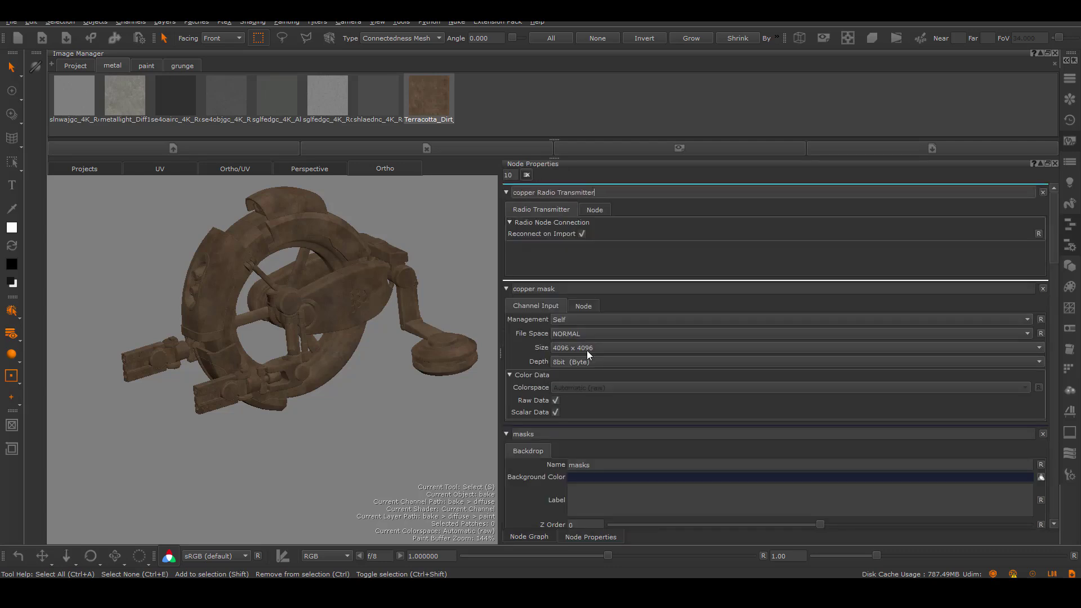
pyautogui.click(544, 537)
pyautogui.moveTo(686, 320); pyautogui.dragTo(678, 327)
# In the diffuse backdrop, move the copper tiled node closer to copper and link a new Radio Node to copper's Mask input.
pyautogui.keyDown('alt'); pyautogui.moveTo(680, 341); pyautogui.dragTo(645, 372, button='right'); pyautogui.keyUp('alt')
pyautogui.keyDown('alt'); pyautogui.moveTo(644, 372); pyautogui.dragTo(723, 194, button='middle'); pyautogui.keyUp('alt')
pyautogui.keyDown('alt'); pyautogui.moveTo(723, 194); pyautogui.dragTo(720, 291, button='right'); pyautogui.keyUp('alt')
pyautogui.keyDown('alt'); pyautogui.moveTo(720, 291); pyautogui.dragTo(880, 372, button='middle'); pyautogui.keyUp('alt')
pyautogui.keyDown('alt'); pyautogui.moveTo(880, 372); pyautogui.dragTo(988, 430, button='right'); pyautogui.keyUp('alt')
pyautogui.keyDown('alt'); pyautogui.moveTo(879, 406); pyautogui.dragTo(1039, 420, button='middle'); pyautogui.keyUp('alt')
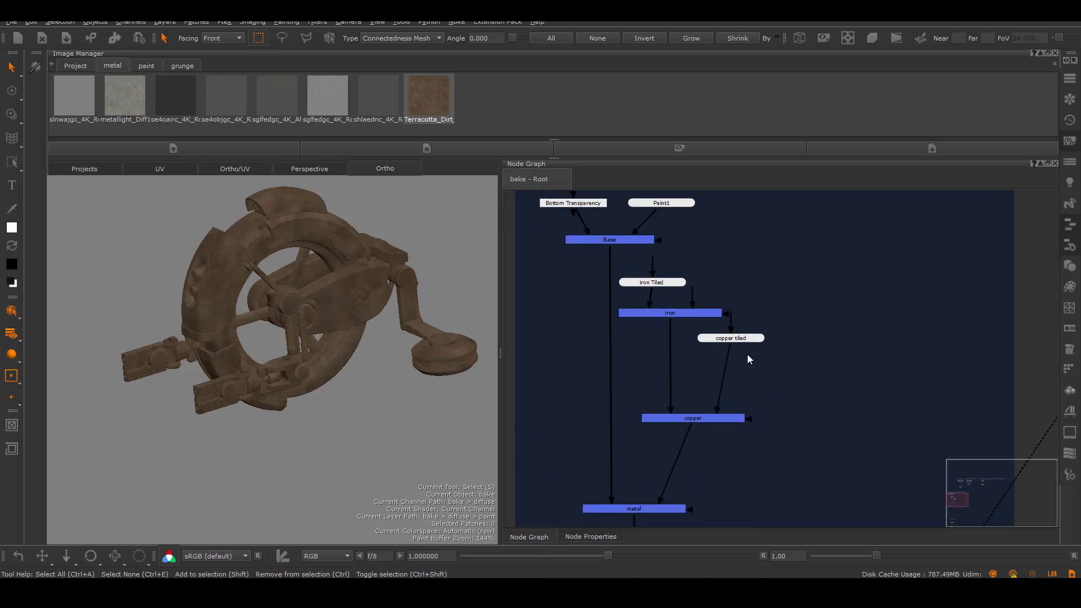
pyautogui.moveTo(738, 339); pyautogui.dragTo(727, 364)
pyautogui.click(788, 384)
pyautogui.keyDown('alt'); pyautogui.moveTo(789, 384); pyautogui.dragTo(812, 405, button='right'); pyautogui.keyUp('alt')
pyautogui.moveTo(813, 405)
pyautogui.keyDown('alt'); pyautogui.mouseDown(button='middle')
pyautogui.moveTo(793, 394)
pyautogui.moveTo(803, 393)
pyautogui.mouseUp(button='middle'); pyautogui.keyUp('alt')
pyautogui.press('Tab')
pyautogui.write('rad')
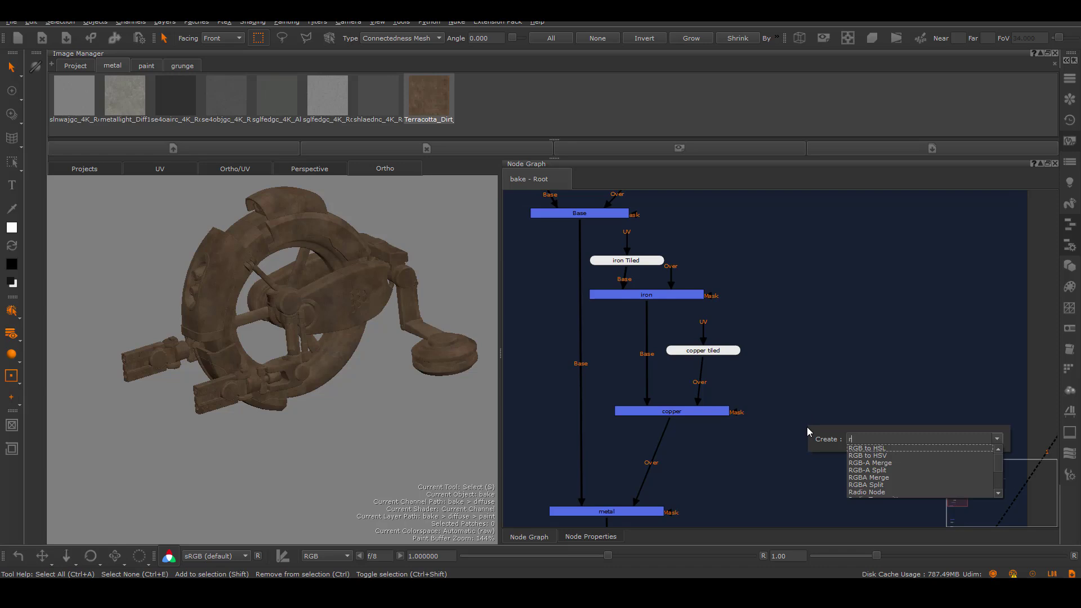
pyautogui.click(880, 448)
pyautogui.moveTo(737, 412); pyautogui.dragTo(851, 432)
pyautogui.moveTo(855, 432); pyautogui.dragTo(813, 411)
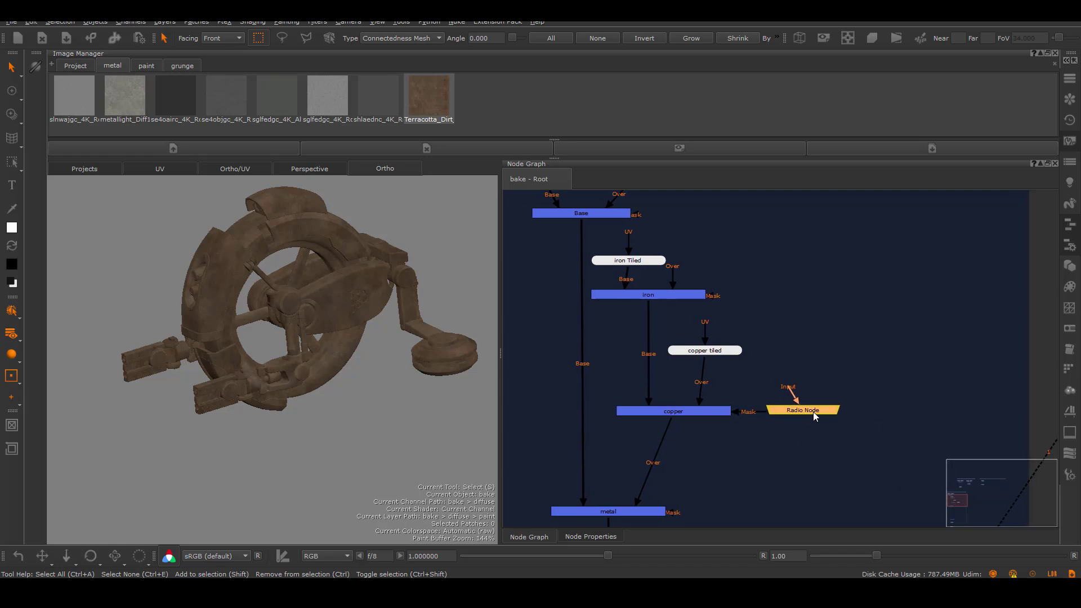
# Connect the Radio Node on copper's mask to the copper Radio Transmitter and inspect the claw parts on the model.
pyautogui.rightClick(814, 410)
pyautogui.moveTo(865, 488)
pyautogui.click(988, 499)
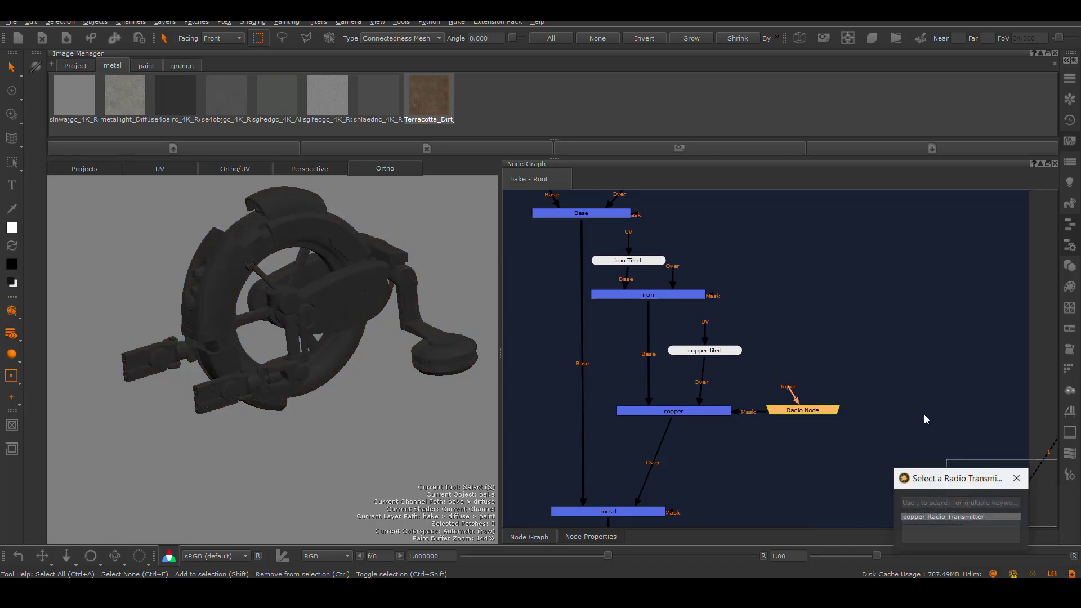
pyautogui.click(934, 517)
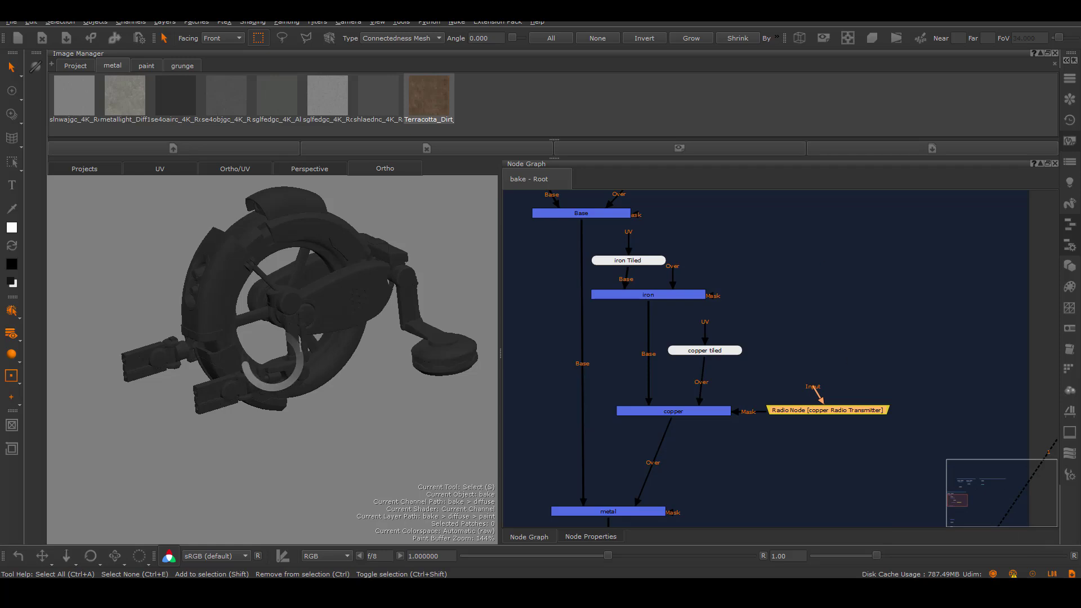
pyautogui.keyDown('alt'); pyautogui.moveTo(269, 443); pyautogui.dragTo(288, 419, button='right'); pyautogui.keyUp('alt')
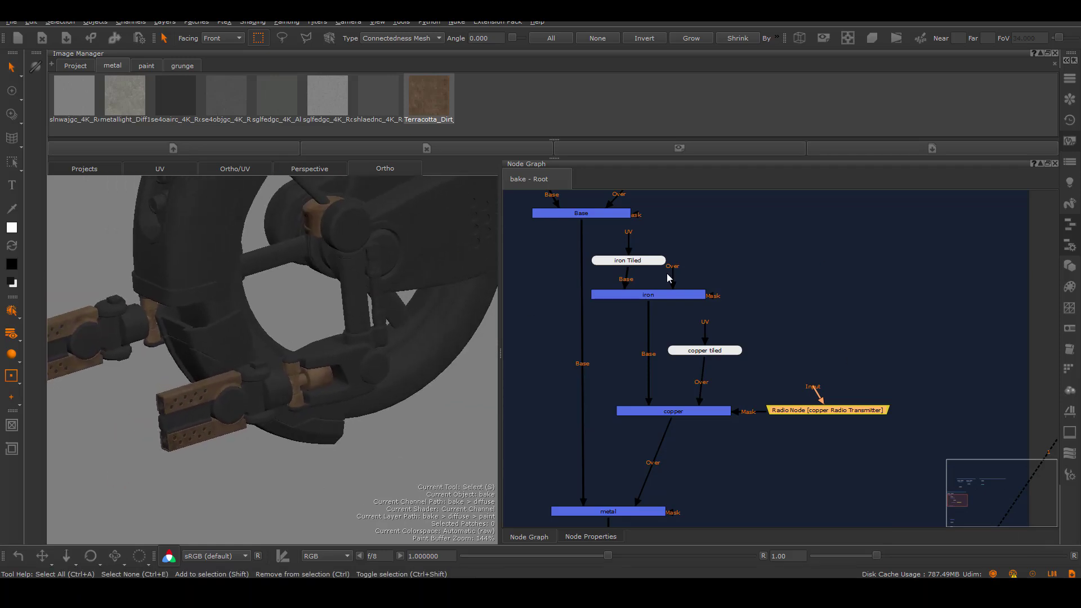
# Rearrange the metal layer nodes and add a Tiled node named steel Tiled as the Over input of the steel merge.
pyautogui.moveTo(683, 293); pyautogui.dragTo(680, 281)
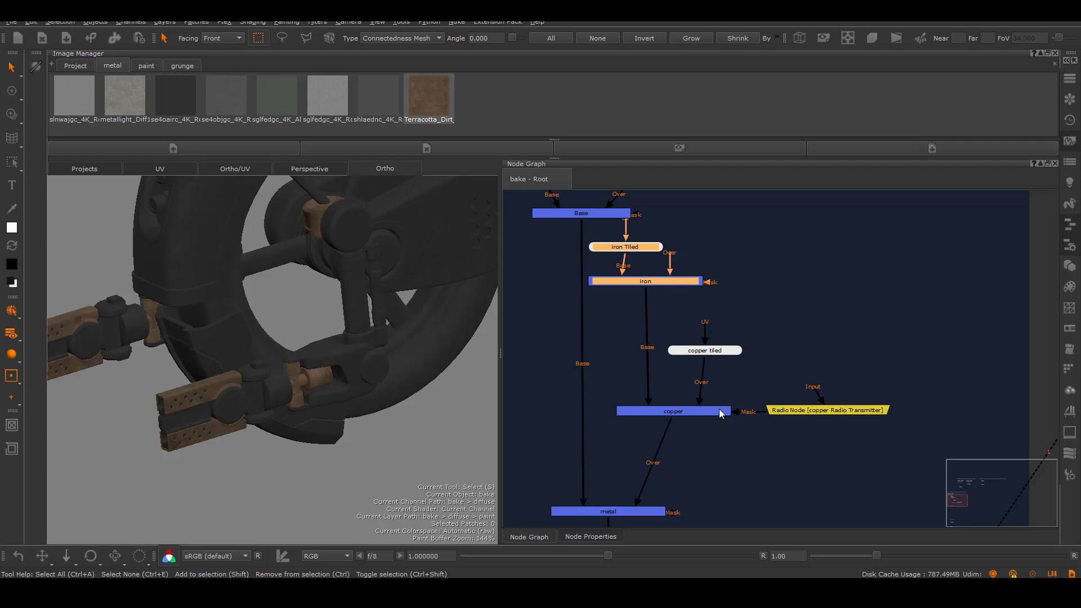
pyautogui.press('Tab')
pyautogui.write('ti')
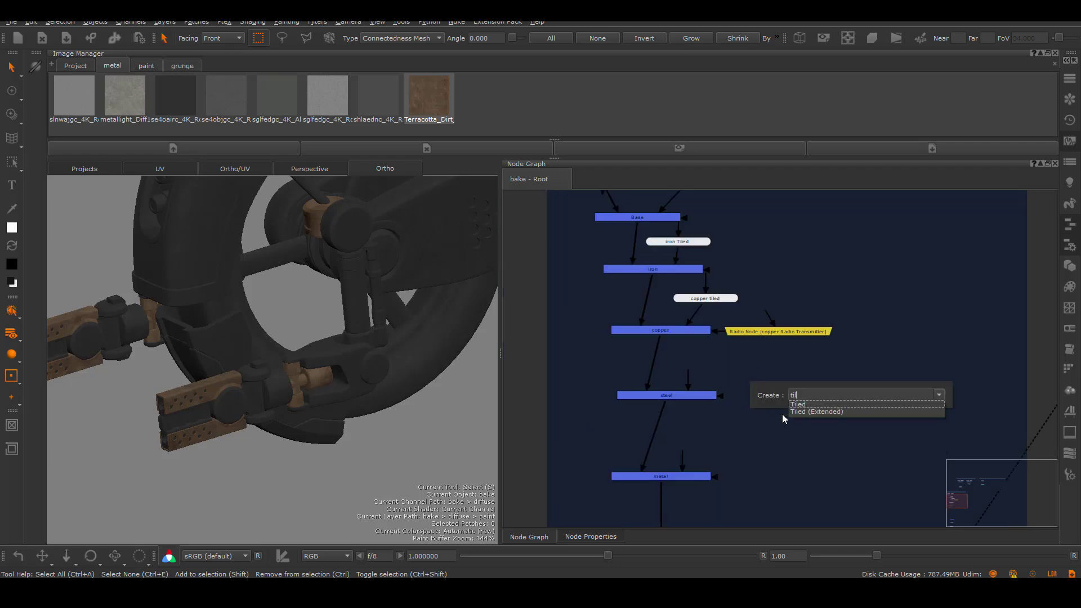
pyautogui.click(786, 405)
pyautogui.moveTo(786, 387); pyautogui.dragTo(718, 363)
pyautogui.doubleClick(718, 365)
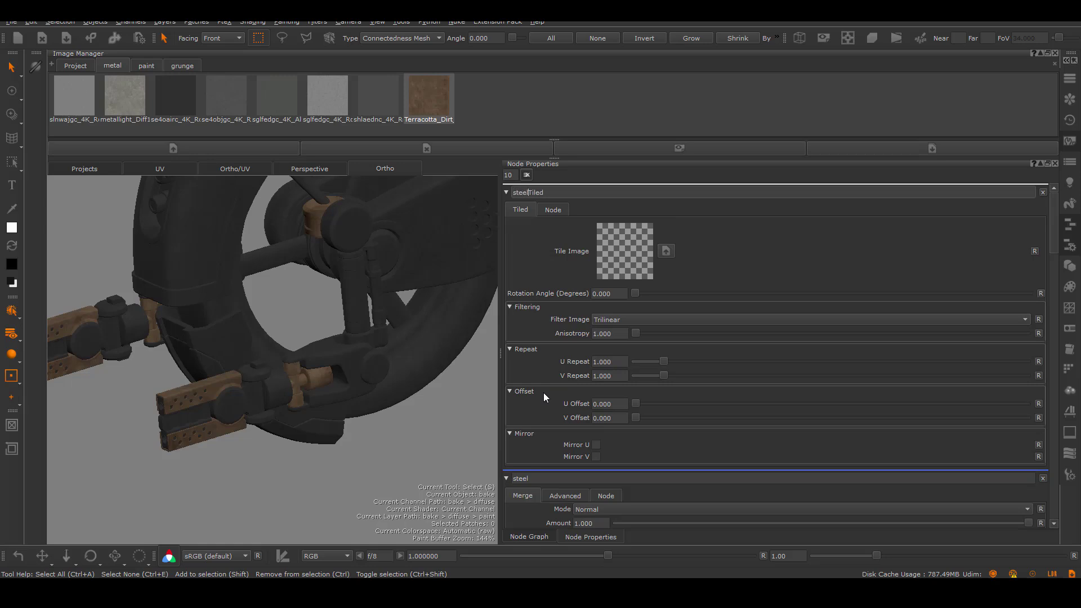
pyautogui.click(549, 537)
# Preview metal textures, assign the se4objgc_4K_R image to steel Tiled, and set its U and V Repeat to 2.
pyautogui.doubleClick(724, 367)
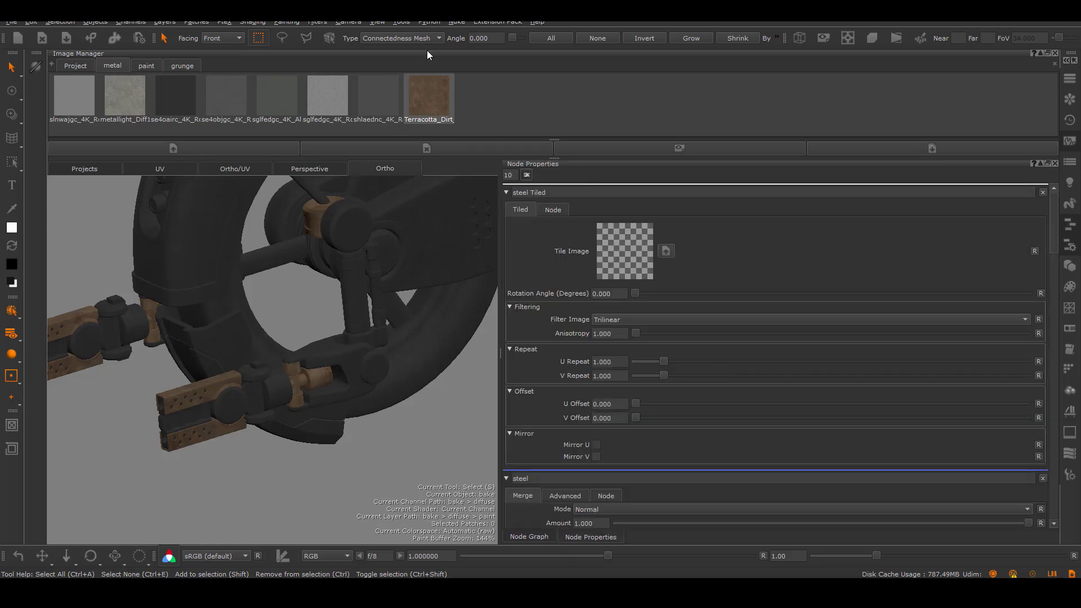
pyautogui.doubleClick(429, 94)
pyautogui.click(755, 118)
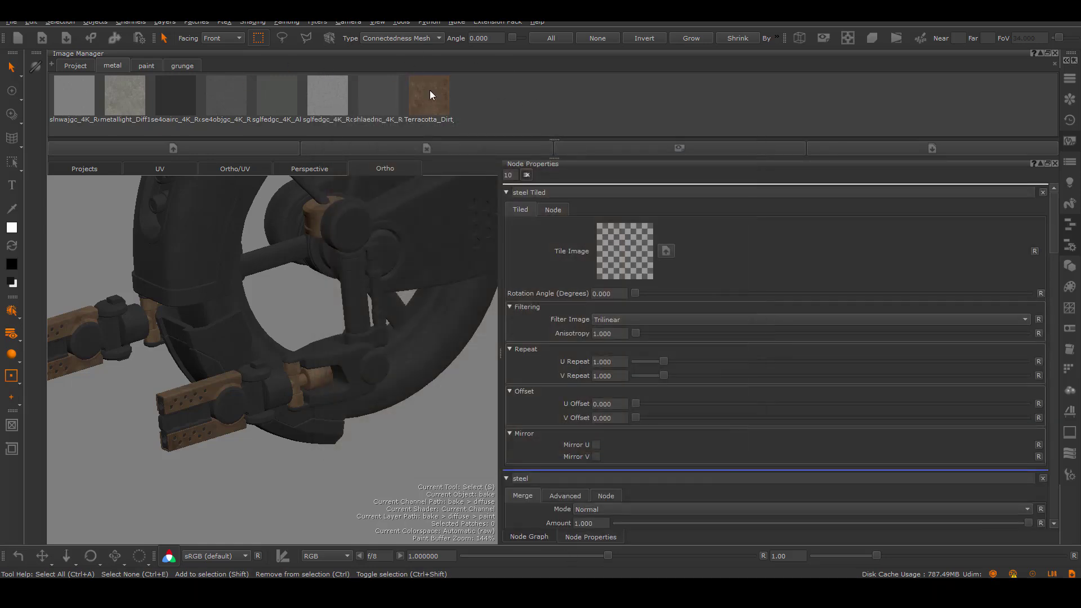
pyautogui.doubleClick(228, 97)
pyautogui.press('Escape')
pyautogui.moveTo(226, 96); pyautogui.dragTo(622, 251)
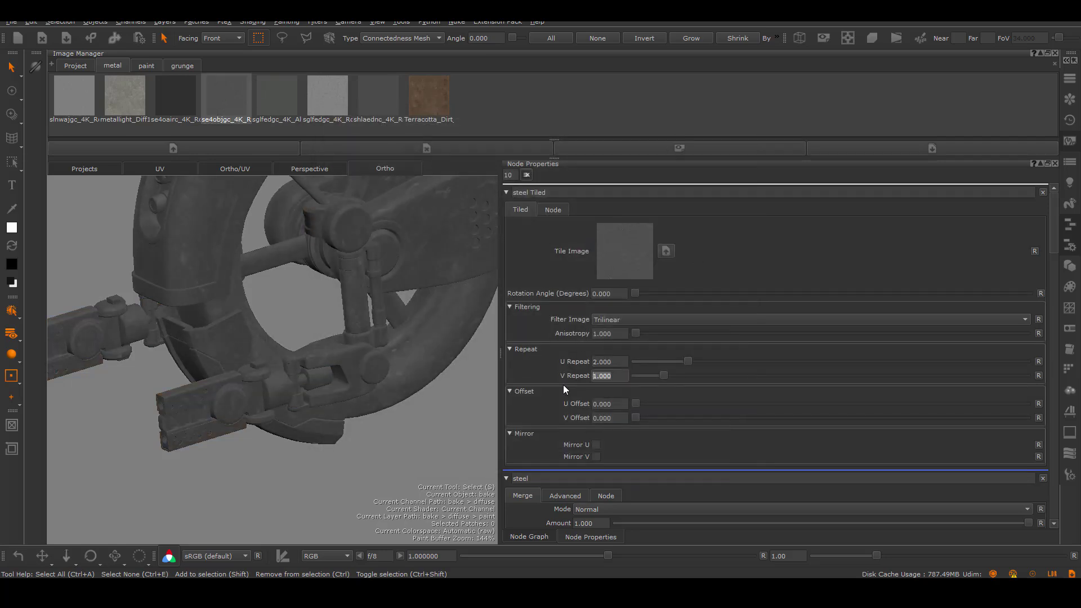
pyautogui.scroll(5, 393, 377)
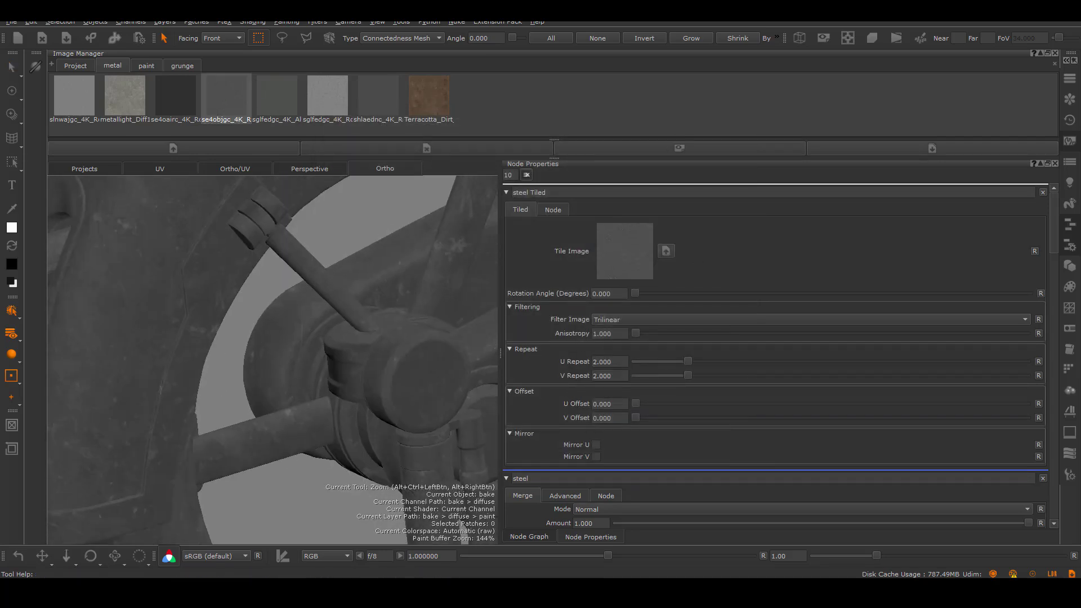
# Add a 4096 x 4096, 8bit scalar Paint node beside the copper mask in the masks backdrop.
pyautogui.click(546, 537)
pyautogui.click(726, 369)
pyautogui.scroll(5, 698, 329)
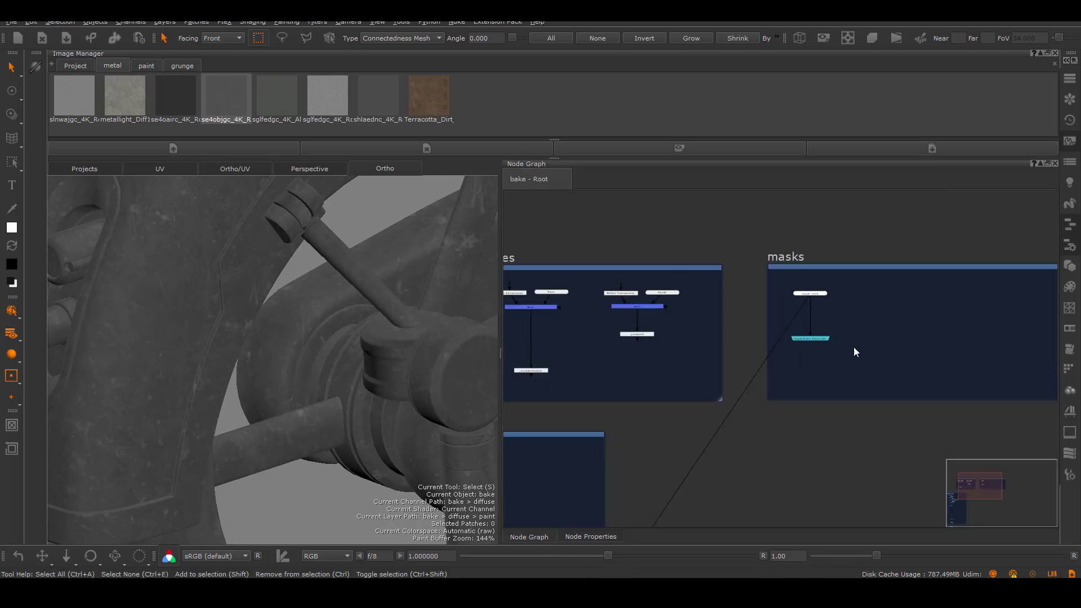
pyautogui.scroll(5, 853, 347)
pyautogui.press('Tab')
pyautogui.write('pa')
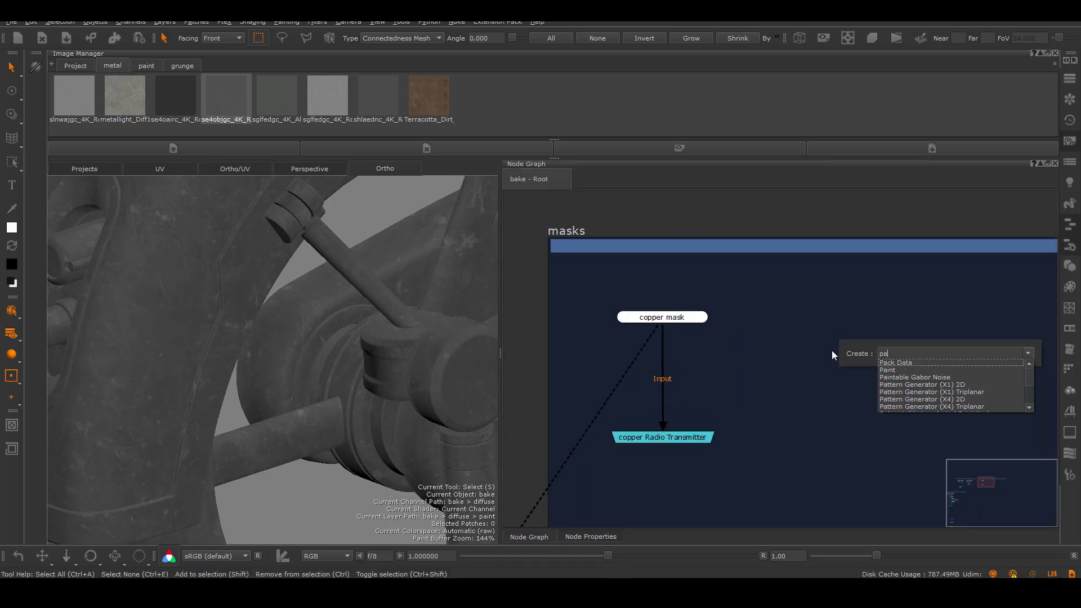
pyautogui.write('int')
pyautogui.click(901, 364)
pyautogui.click(517, 374)
pyautogui.moveTo(932, 372); pyautogui.dragTo(796, 312)
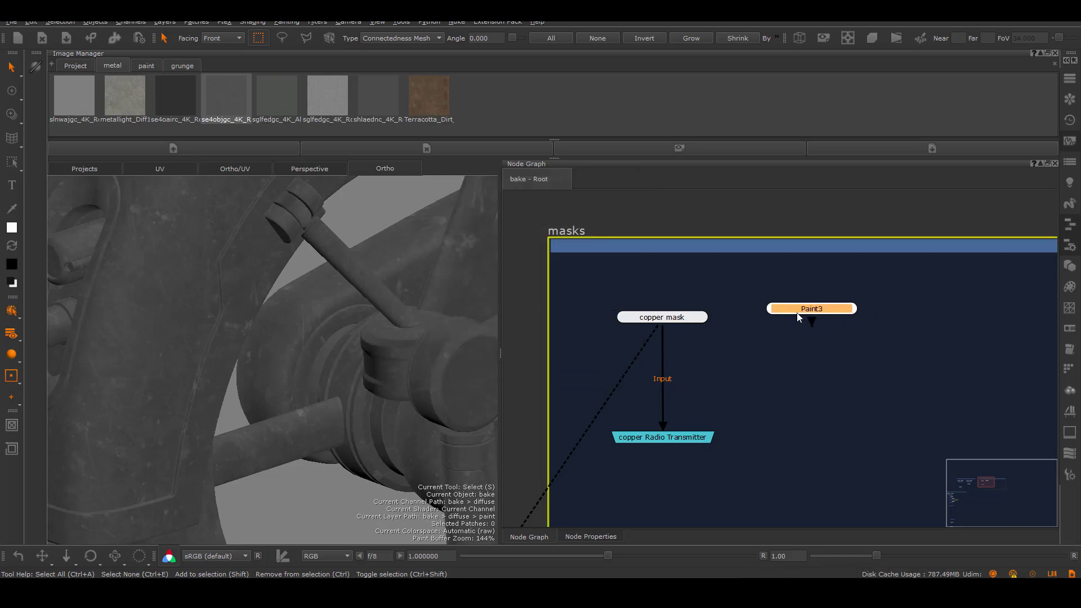
# Rename the new Paint node steel mask.
pyautogui.doubleClick(797, 310)
pyautogui.moveTo(541, 190); pyautogui.dragTo(508, 211)
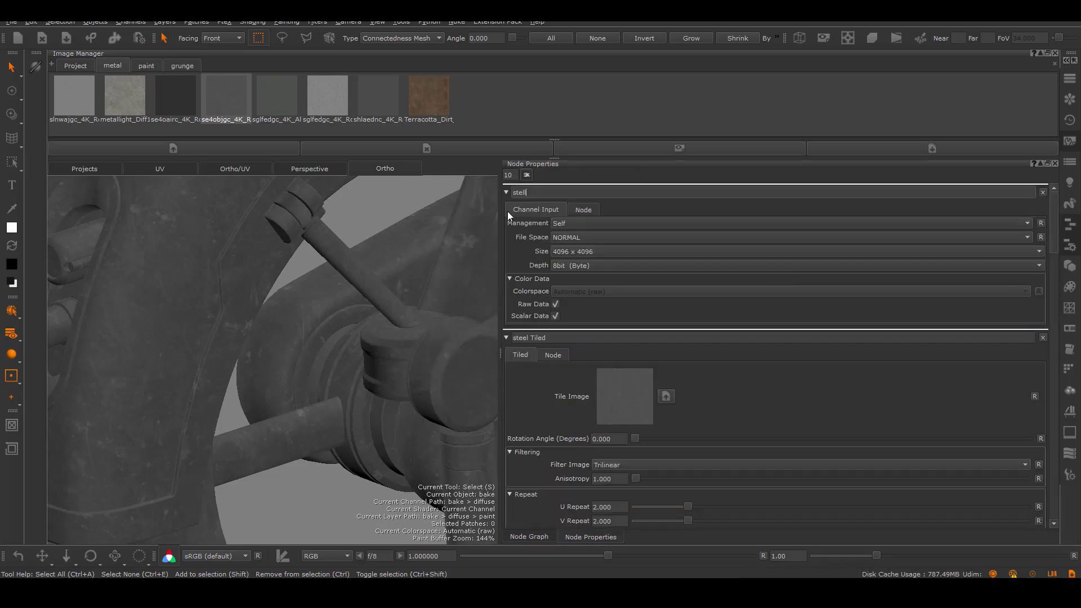
pyautogui.write('stell mask')
pyautogui.click(525, 193)
pyautogui.press('BackSpace')
pyautogui.write('e')
pyautogui.click(529, 536)
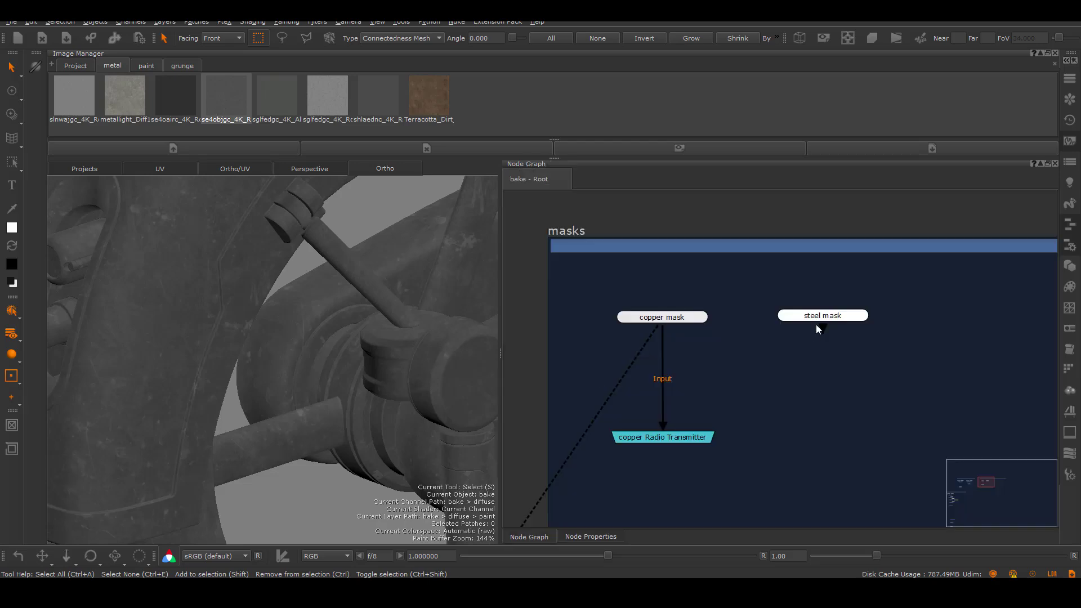
# Set up the Paint tool for the steel mask in the UV view with the Hard100 brush at a radius of about 106.
pyautogui.press('p')
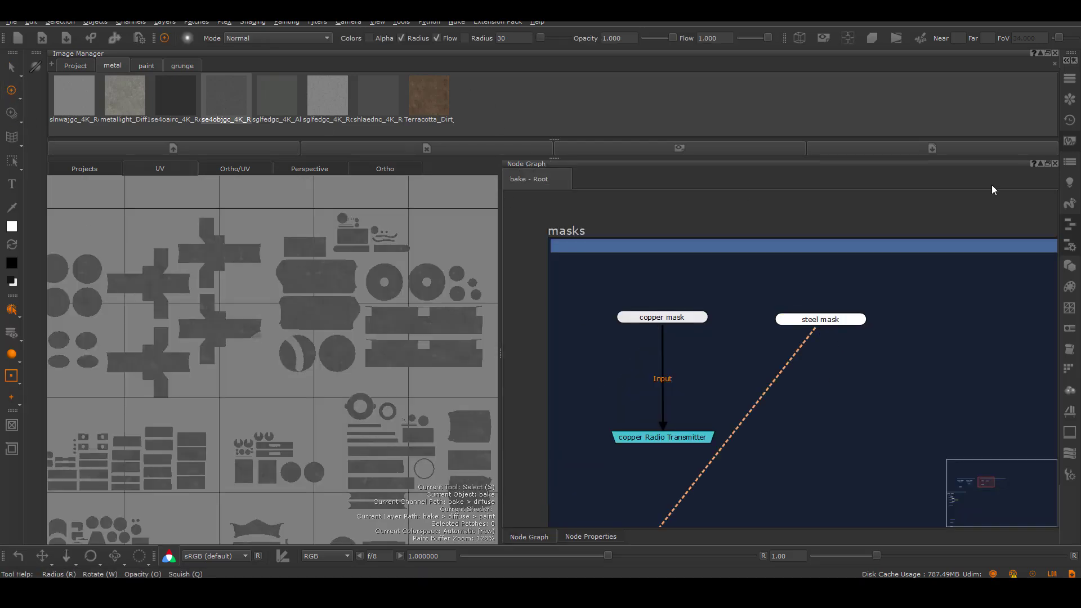
pyautogui.click(1071, 413)
pyautogui.click(781, 251)
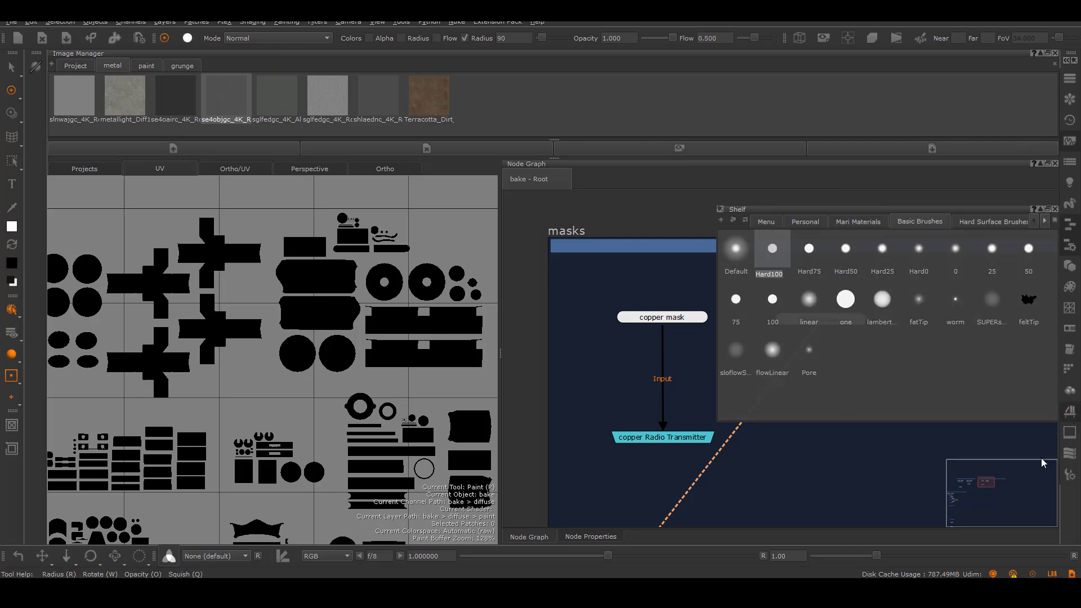
pyautogui.click(1070, 475)
pyautogui.moveTo(563, 355); pyautogui.dragTo(601, 356)
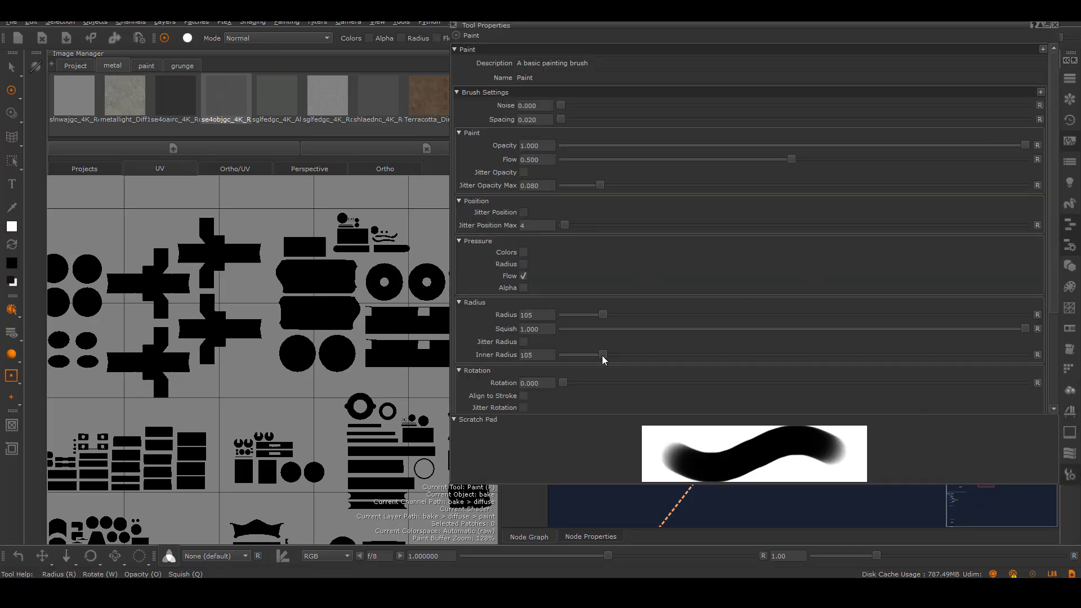
pyautogui.hotkey('ctrl', 't')
# Paint the steel mask white over the cross, disc and panel UV islands in the upper patches and the rightmost islands below them.
pyautogui.keyDown('alt'); pyautogui.moveTo(129, 301); pyautogui.dragTo(230, 321, button='middle'); pyautogui.keyUp('alt')
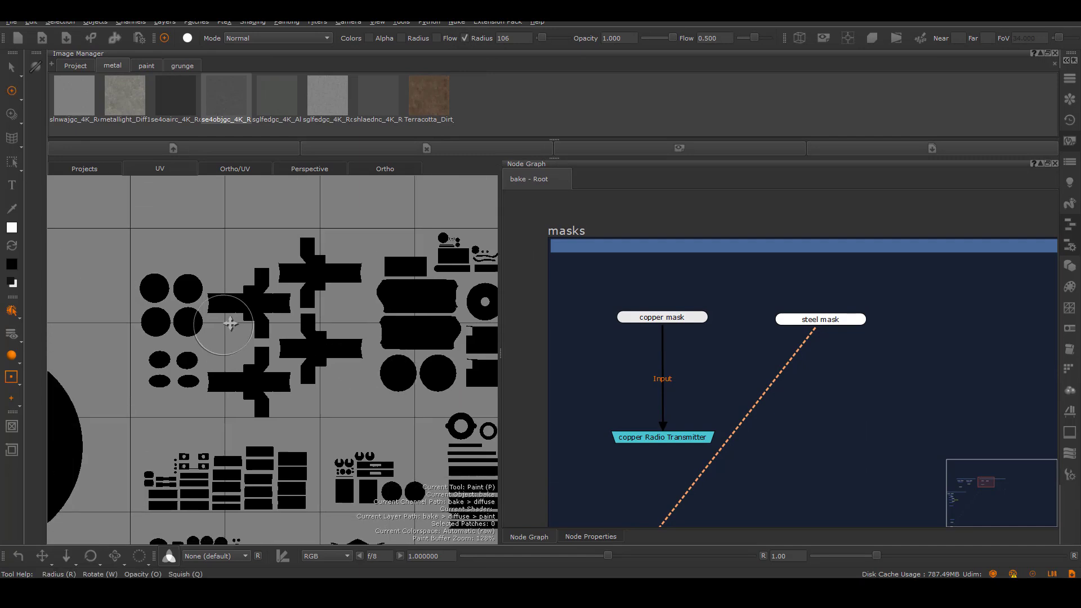
pyautogui.keyDown('alt'); pyautogui.moveTo(229, 321); pyautogui.dragTo(235, 298, button='right'); pyautogui.keyUp('alt')
pyautogui.moveTo(154, 287)
pyautogui.mouseDown()
pyautogui.moveTo(179, 289)
pyautogui.moveTo(164, 341)
pyautogui.moveTo(264, 427)
pyautogui.moveTo(360, 383)
pyautogui.moveTo(371, 230)
pyautogui.moveTo(399, 350)
pyautogui.mouseUp()
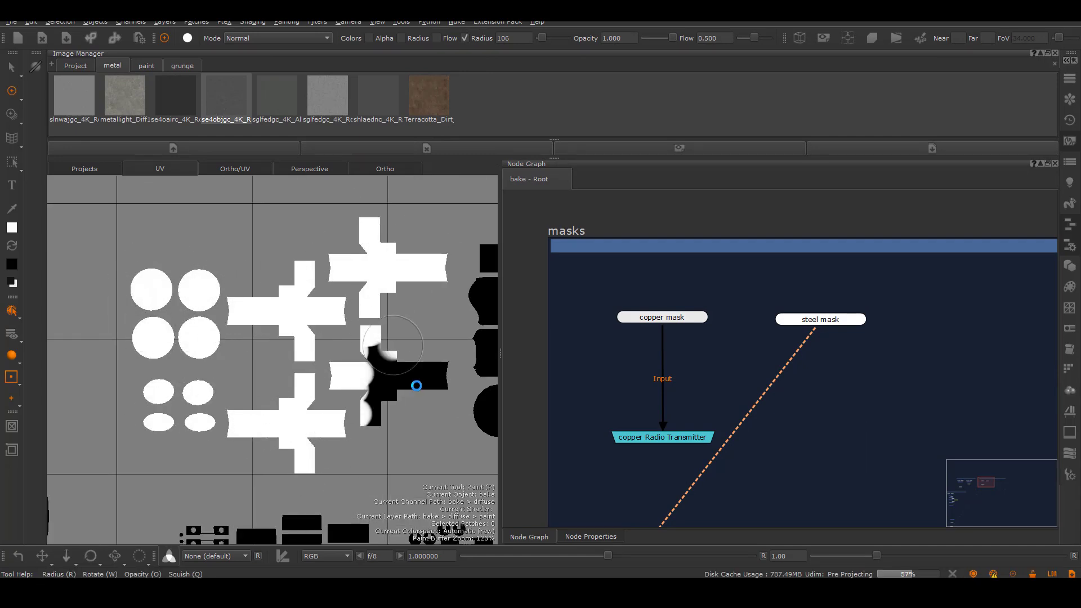
pyautogui.moveTo(334, 379)
pyautogui.keyDown('alt'); pyautogui.mouseDown(button='middle')
pyautogui.moveTo(265, 352)
pyautogui.moveTo(177, 345)
pyautogui.mouseUp(button='middle'); pyautogui.keyUp('alt')
pyautogui.moveTo(259, 340)
pyautogui.mouseDown()
pyautogui.moveTo(214, 358)
pyautogui.moveTo(416, 397)
pyautogui.moveTo(383, 271)
pyautogui.moveTo(414, 195)
pyautogui.mouseUp()
pyautogui.scroll(-3, 205, 329)
pyautogui.moveTo(242, 355); pyautogui.dragTo(287, 369)
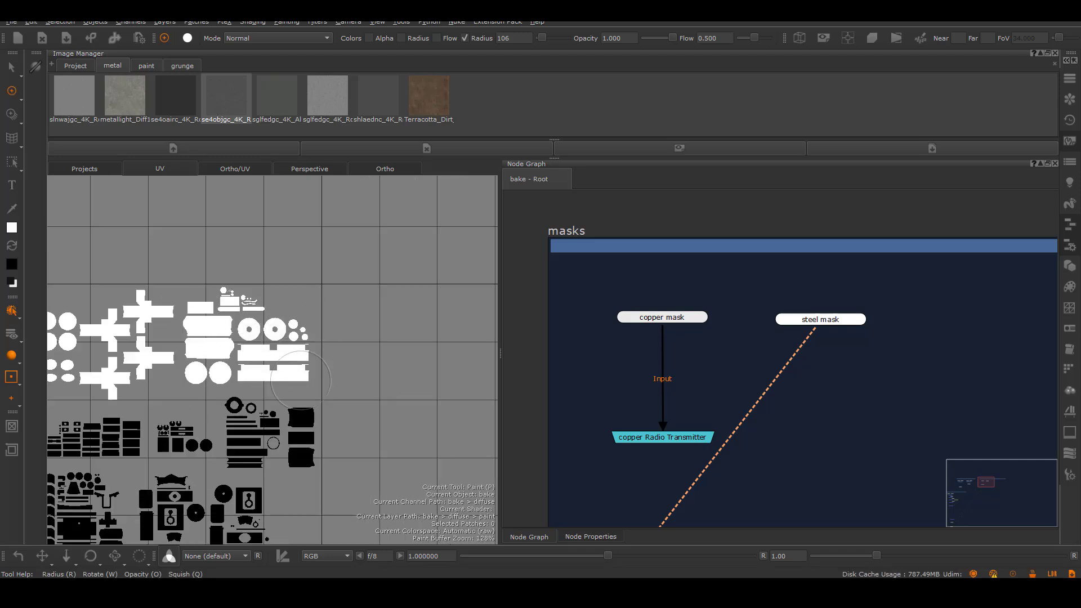
pyautogui.scroll(7, 272, 361)
pyautogui.scroll(-8, 379, 378)
pyautogui.moveTo(338, 417); pyautogui.dragTo(386, 448)
# Add a Radio Transmitter node fed by the steel mask and name it steel maskRadio Transmitter.
pyautogui.click(837, 394)
pyautogui.press('Tab')
pyautogui.write('rad')
pyautogui.click(907, 425)
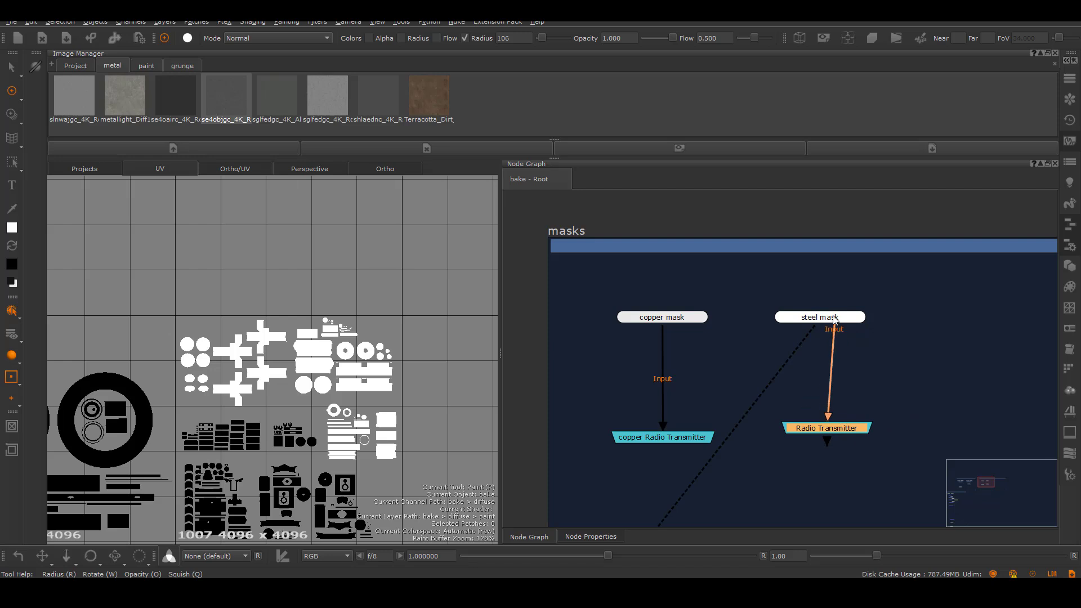
pyautogui.doubleClick(827, 428)
pyautogui.click(514, 192)
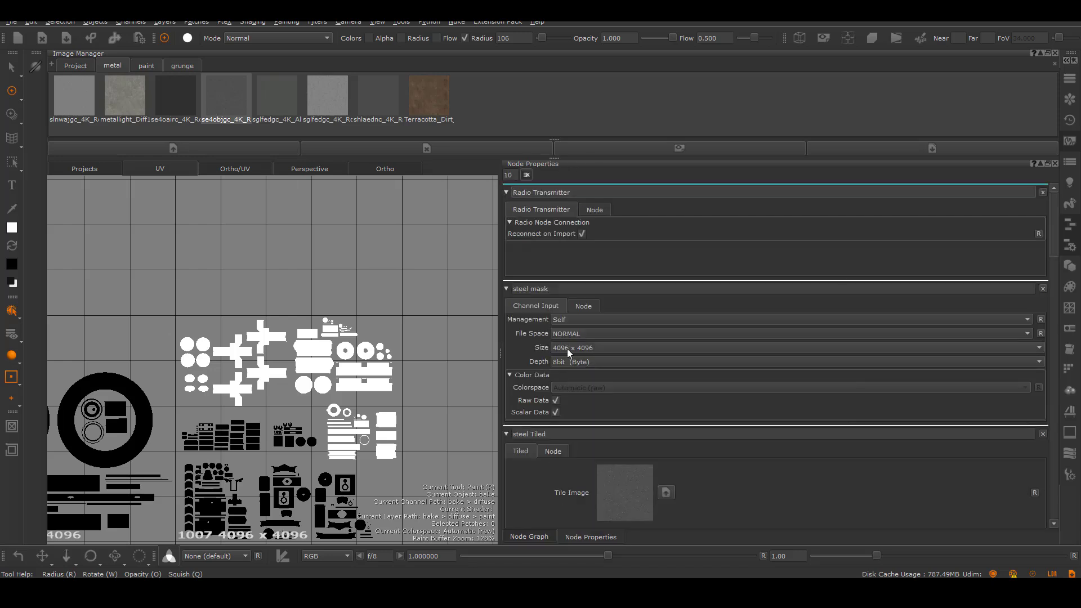
pyautogui.write('steel')
pyautogui.click(529, 537)
# Add a Radio Node in the diffuse backdrop and link it to the steel merge's Mask input.
pyautogui.click(695, 376)
pyautogui.moveTo(701, 423); pyautogui.dragTo(764, 359, button='middle')
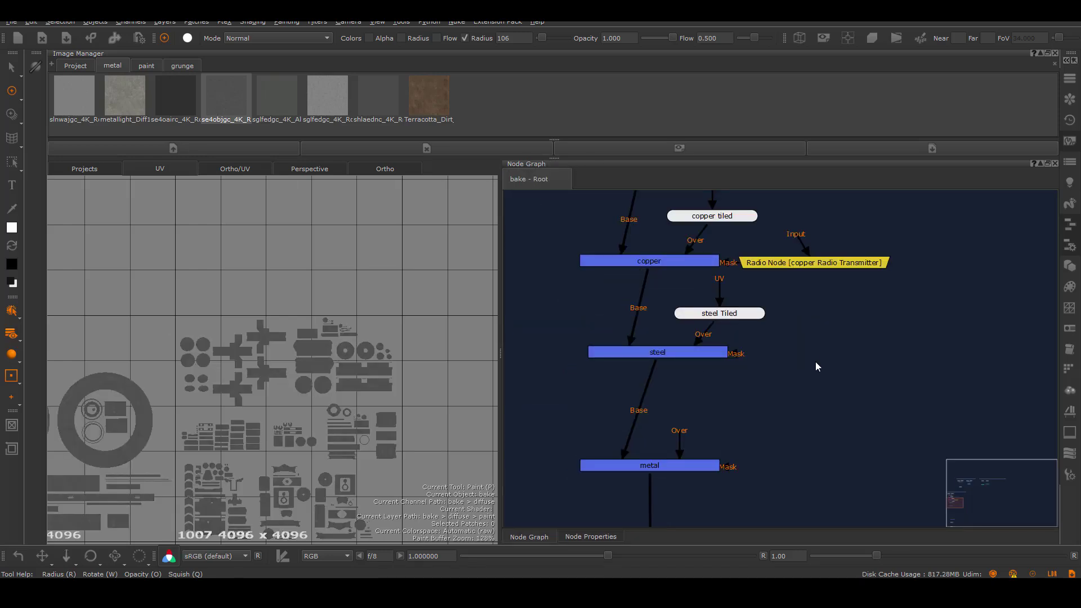
pyautogui.press('Tab')
pyautogui.write('rad')
pyautogui.click(854, 391)
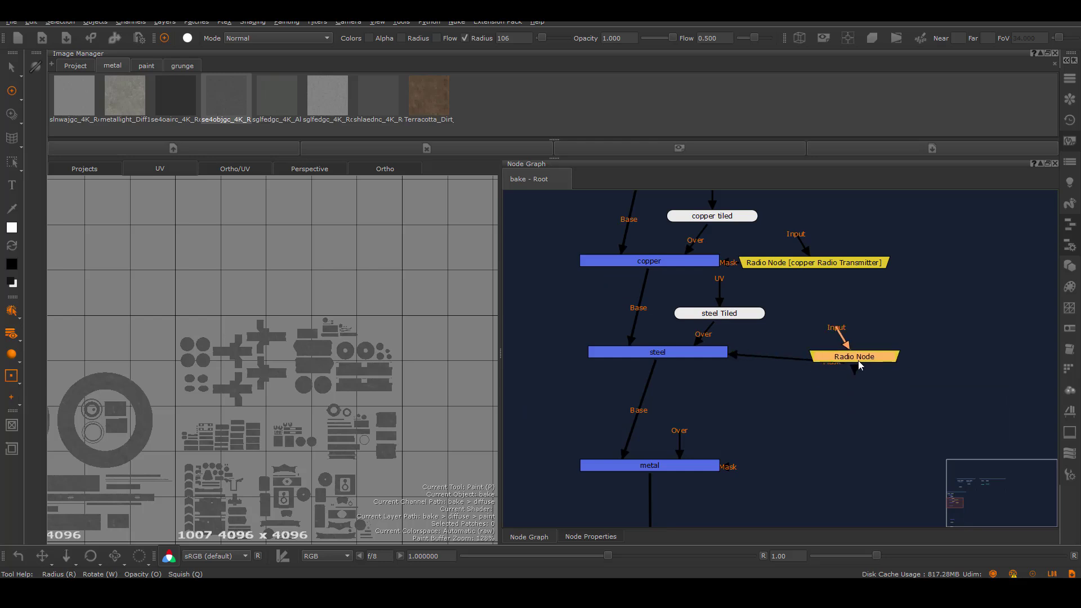
# Connect the steel Radio Node to steel maskRadio Transmitter and check the masked steel on the model in the Ortho view.
pyautogui.rightClick(858, 363)
pyautogui.click(795, 449)
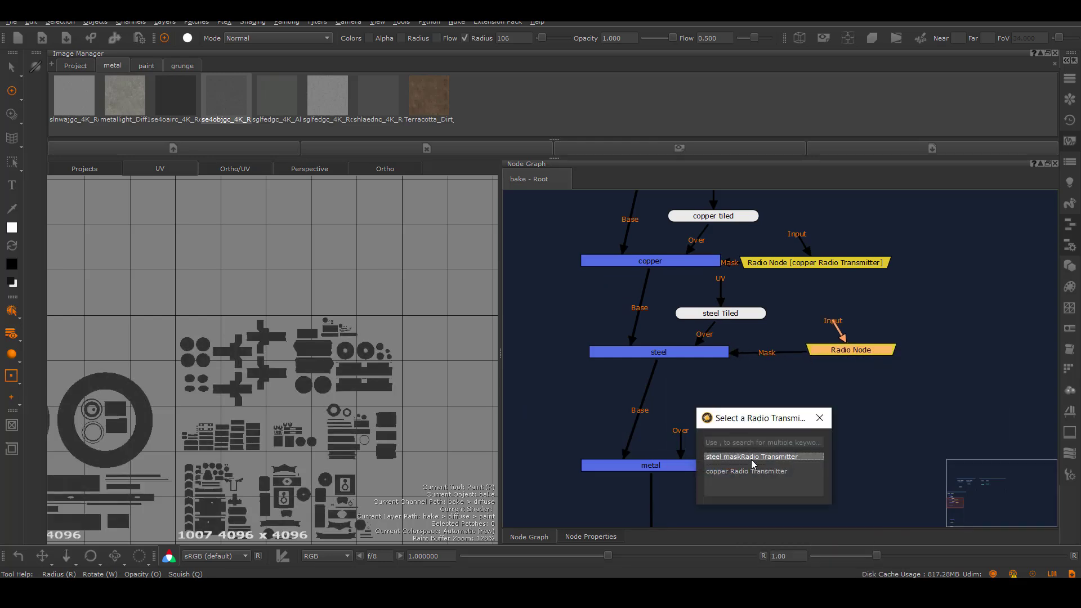
pyautogui.click(751, 457)
pyautogui.press('F8')
pyautogui.keyDown('alt'); pyautogui.moveTo(350, 391); pyautogui.dragTo(325, 407); pyautogui.keyUp('alt')
pyautogui.keyDown('alt'); pyautogui.moveTo(325, 407); pyautogui.dragTo(318, 389, button='right'); pyautogui.keyUp('alt')
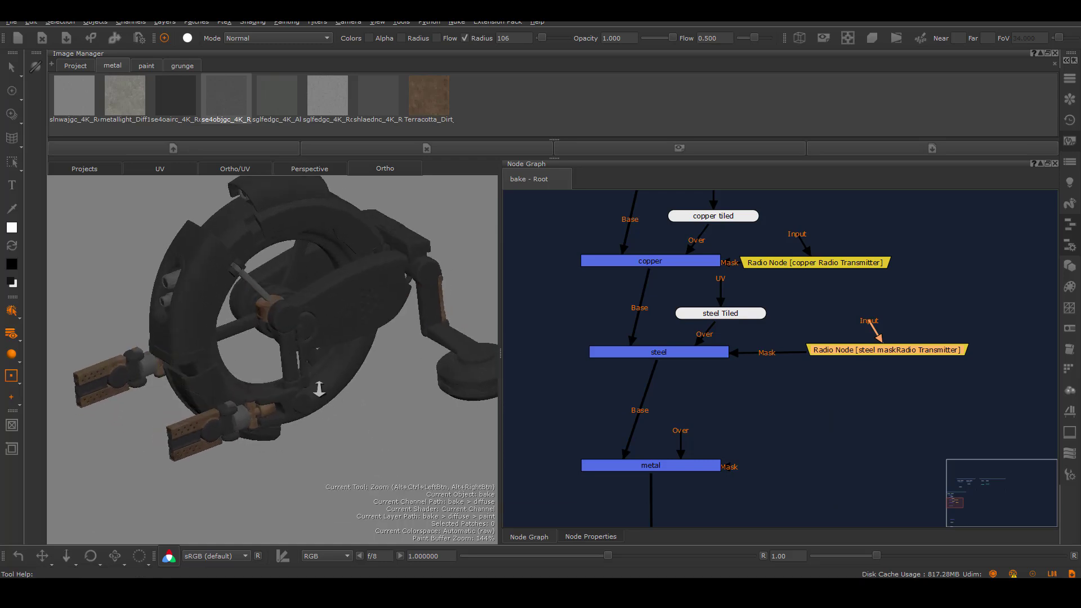
# Tidy the diffuse backdrop by moving the steel nodes and metal merge closer together and repositioning the paint merge.
pyautogui.moveTo(837, 514); pyautogui.dragTo(667, 370, button='middle')
pyautogui.scroll(-2, 668, 370)
pyautogui.scroll(-2, 610, 336)
pyautogui.moveTo(610, 336); pyautogui.dragTo(671, 412, button='middle')
pyautogui.moveTo(750, 236); pyautogui.dragTo(789, 295, button='middle')
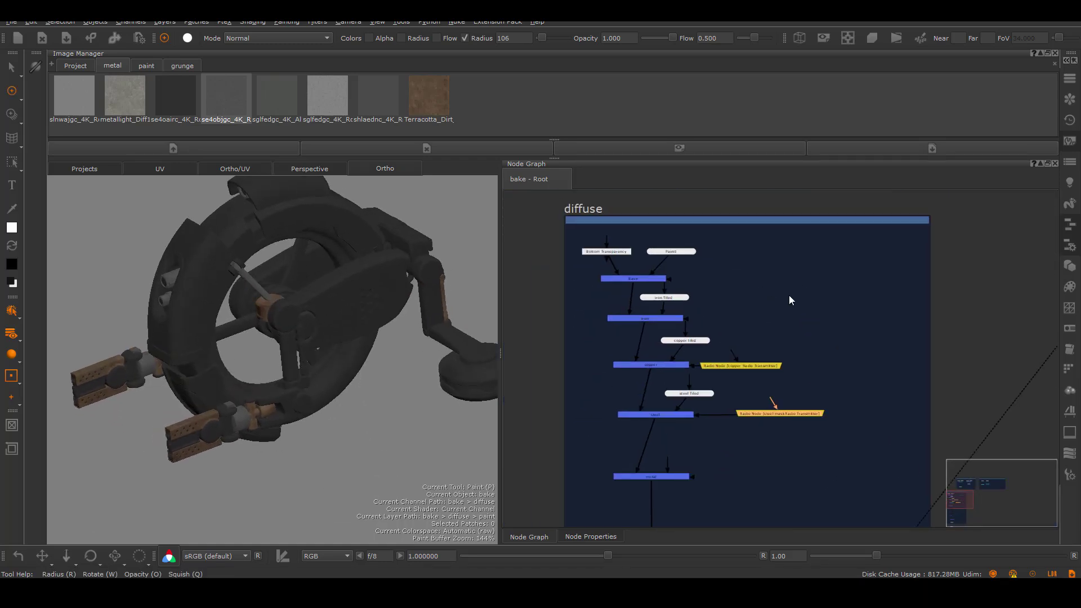
pyautogui.moveTo(669, 389); pyautogui.dragTo(670, 386)
pyautogui.moveTo(680, 476); pyautogui.dragTo(692, 461)
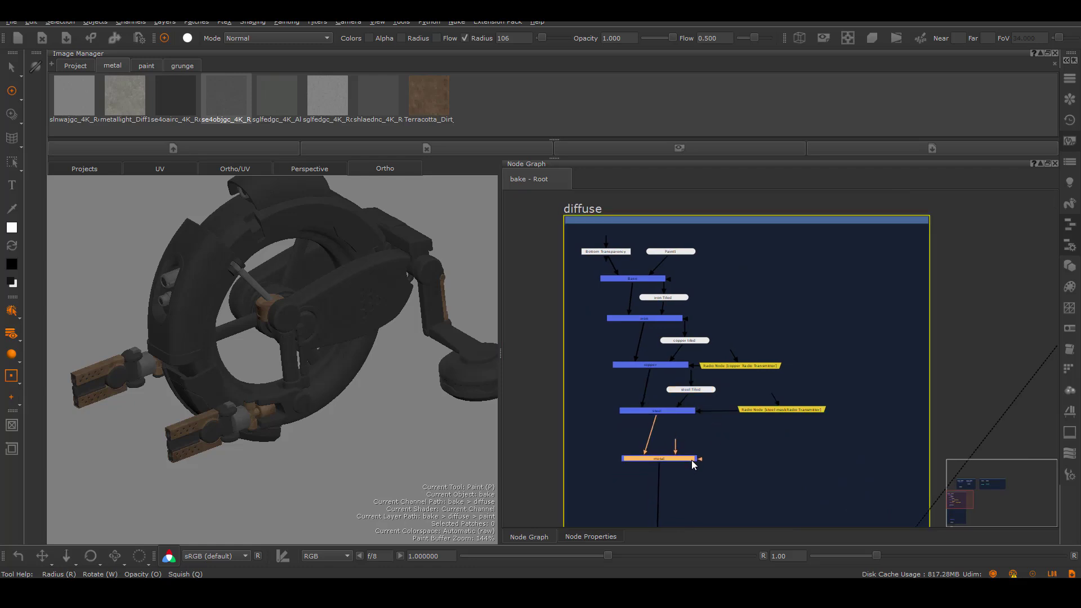
pyautogui.moveTo(734, 466); pyautogui.dragTo(757, 169, button='middle')
pyautogui.moveTo(704, 407); pyautogui.dragTo(708, 409)
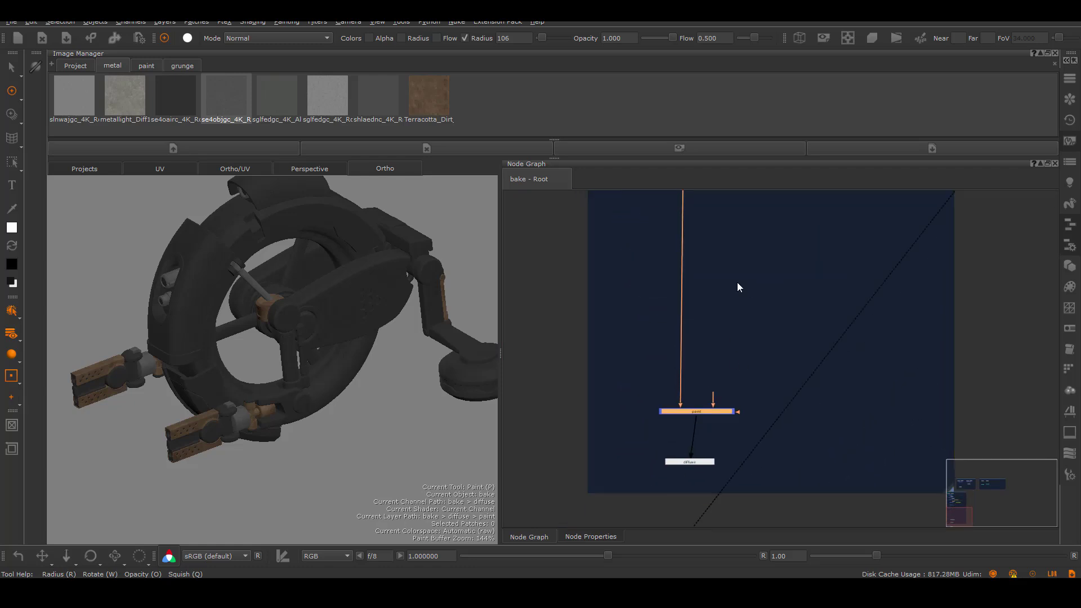
# Insert a Merge node into the connection between the metal and paint merges in the diffuse backdrop.
pyautogui.moveTo(746, 219); pyautogui.dragTo(731, 412, button='middle')
pyautogui.scroll(1, 731, 412)
pyautogui.press('m')
pyautogui.moveTo(734, 417); pyautogui.dragTo(689, 411)
pyautogui.scroll(1, 770, 366)
pyautogui.scroll(3, 769, 372)
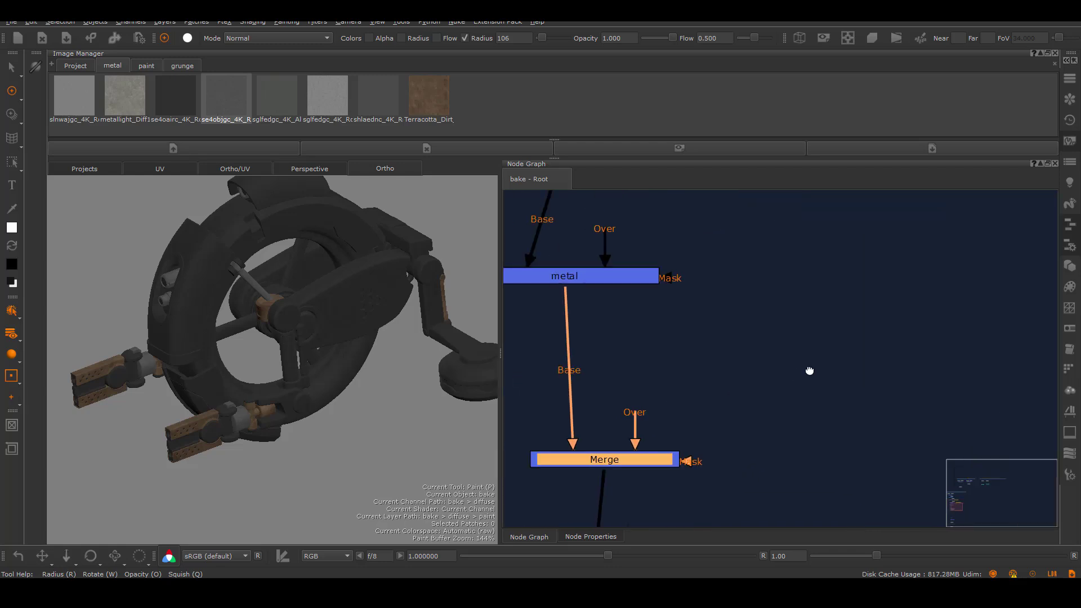
# Add a Tiled node named painte Tiled using the brown thzldion_4K_Al image, repeated 4 by 4, and check it on the model.
pyautogui.click(745, 375)
pyautogui.press('Tab')
pyautogui.write('ti')
pyautogui.press('Return')
pyautogui.moveTo(787, 394); pyautogui.dragTo(734, 371)
pyautogui.moveTo(737, 372); pyautogui.dragTo(728, 380)
pyautogui.doubleClick(727, 379)
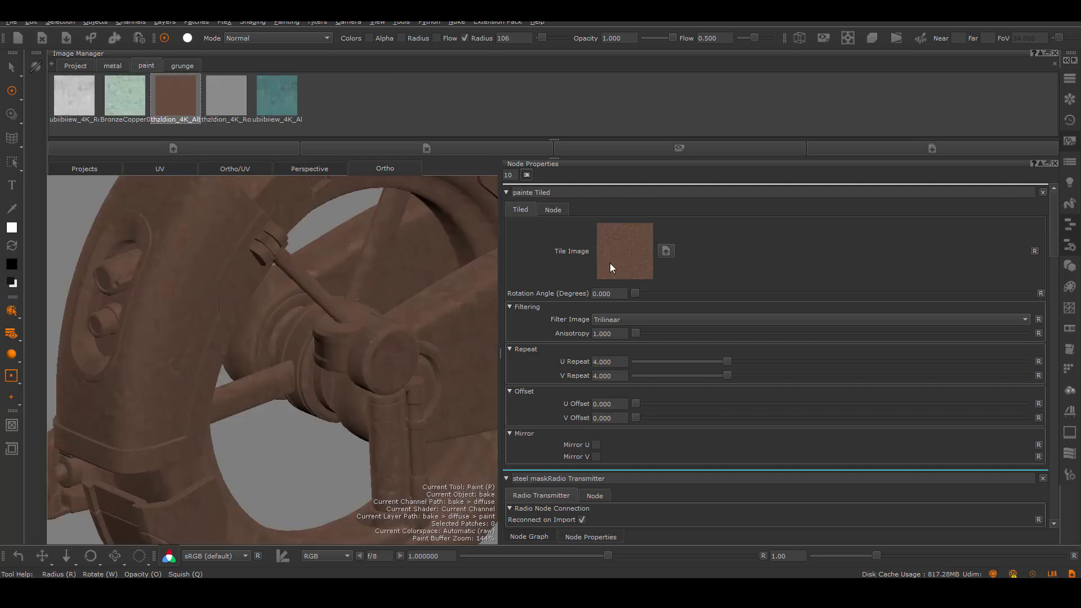
pyautogui.moveTo(337, 349)
pyautogui.keyDown('alt'); pyautogui.mouseDown()
pyautogui.moveTo(318, 372)
pyautogui.moveTo(288, 317)
pyautogui.moveTo(298, 326)
pyautogui.mouseUp(); pyautogui.keyUp('alt')
pyautogui.keyDown('alt'); pyautogui.moveTo(249, 371); pyautogui.dragTo(218, 352, button='right'); pyautogui.keyUp('alt')
pyautogui.moveTo(217, 353)
pyautogui.keyDown('alt'); pyautogui.mouseDown()
pyautogui.moveTo(201, 355)
pyautogui.moveTo(253, 338)
pyautogui.mouseUp(); pyautogui.keyUp('alt')
pyautogui.click(541, 536)
# Insert an HSV node between painte Tiled and the merge, with Hue Shift -161.760 and Value Scale 0.900.
pyautogui.moveTo(751, 382); pyautogui.dragTo(724, 356)
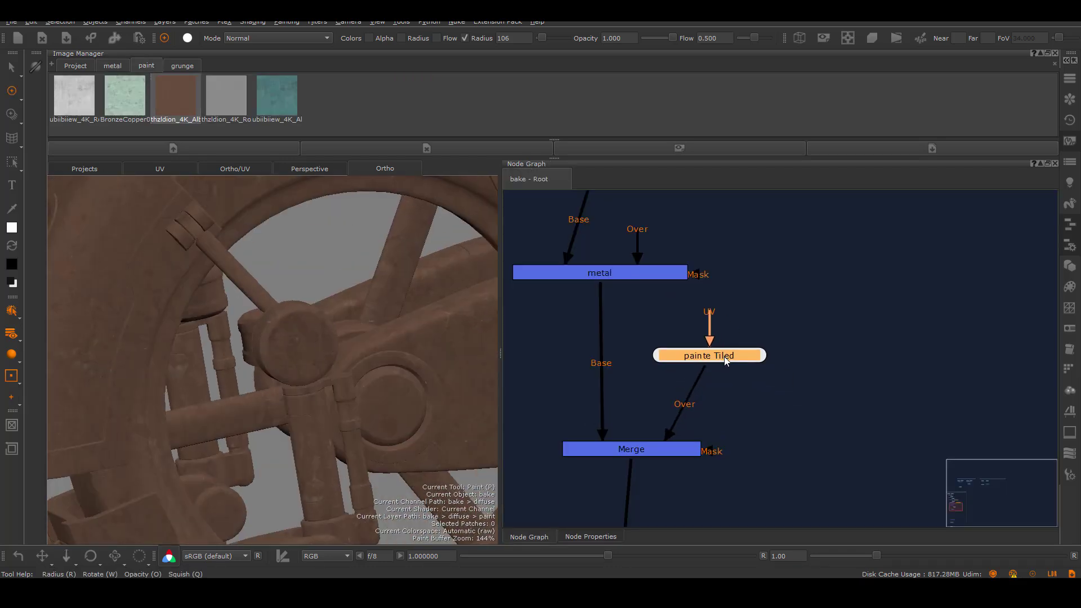
pyautogui.click(736, 402)
pyautogui.press('Tab')
pyautogui.write('hsv')
pyautogui.click(794, 426)
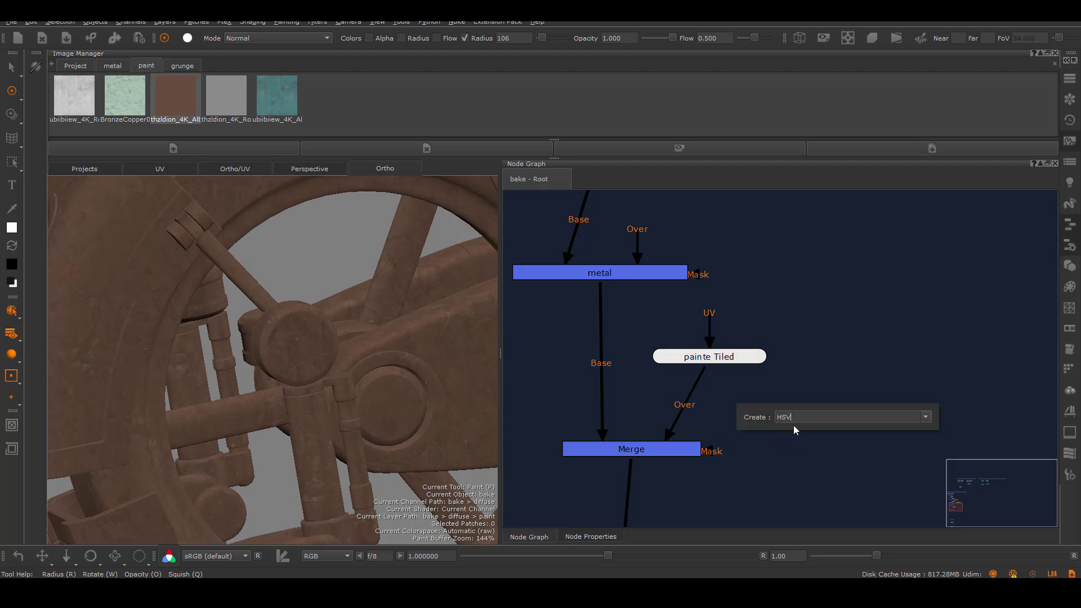
pyautogui.moveTo(793, 416)
pyautogui.mouseDown()
pyautogui.moveTo(686, 398)
pyautogui.moveTo(707, 402)
pyautogui.mouseUp()
pyautogui.doubleClick(735, 400)
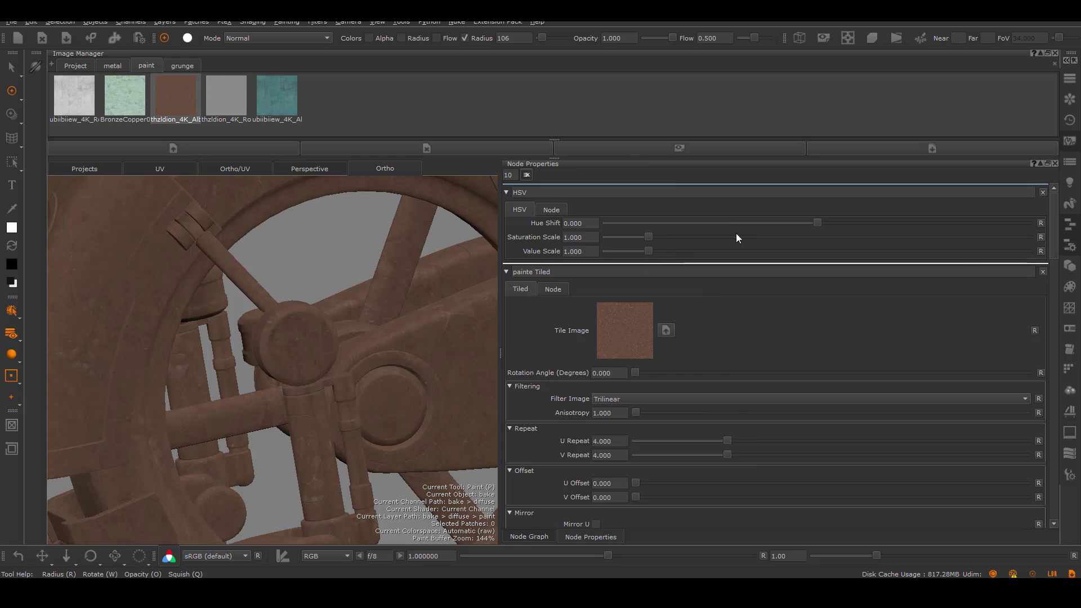
pyautogui.moveTo(816, 221); pyautogui.dragTo(628, 218)
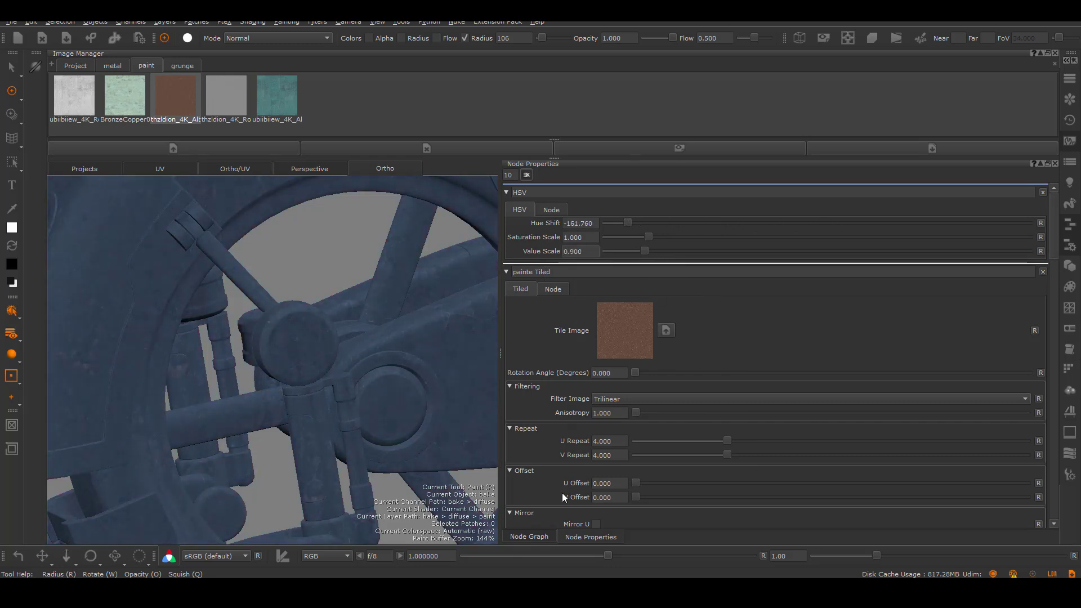
# Add a 4096 x 4096 8bit Paint node beside the steel mask in the masks backdrop and name it paint area mask.
pyautogui.click(529, 537)
pyautogui.press('Tab')
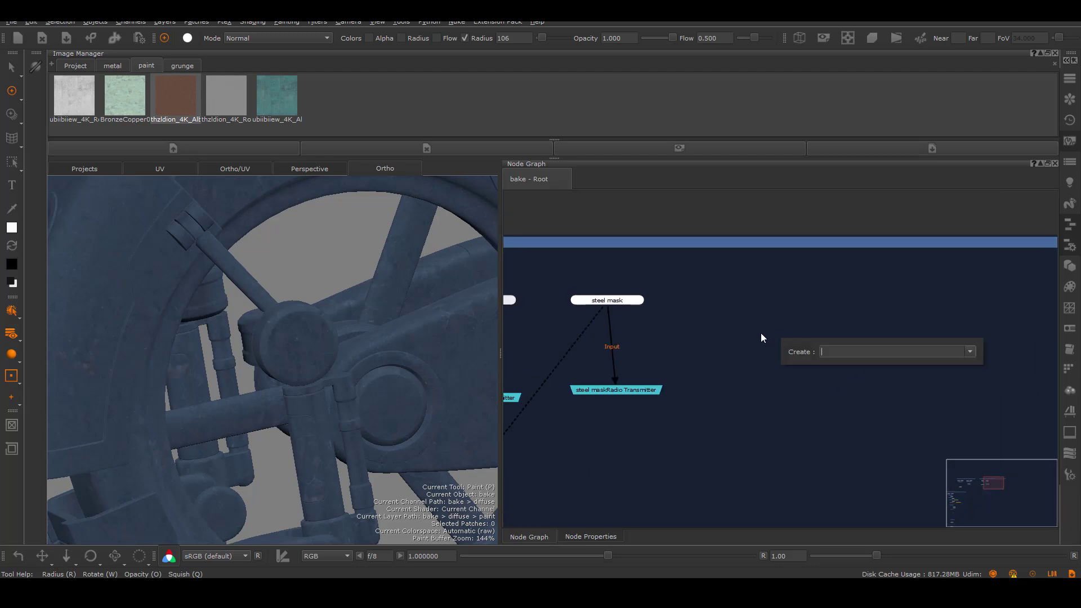
pyautogui.write('pai')
pyautogui.click(848, 362)
pyautogui.click(512, 369)
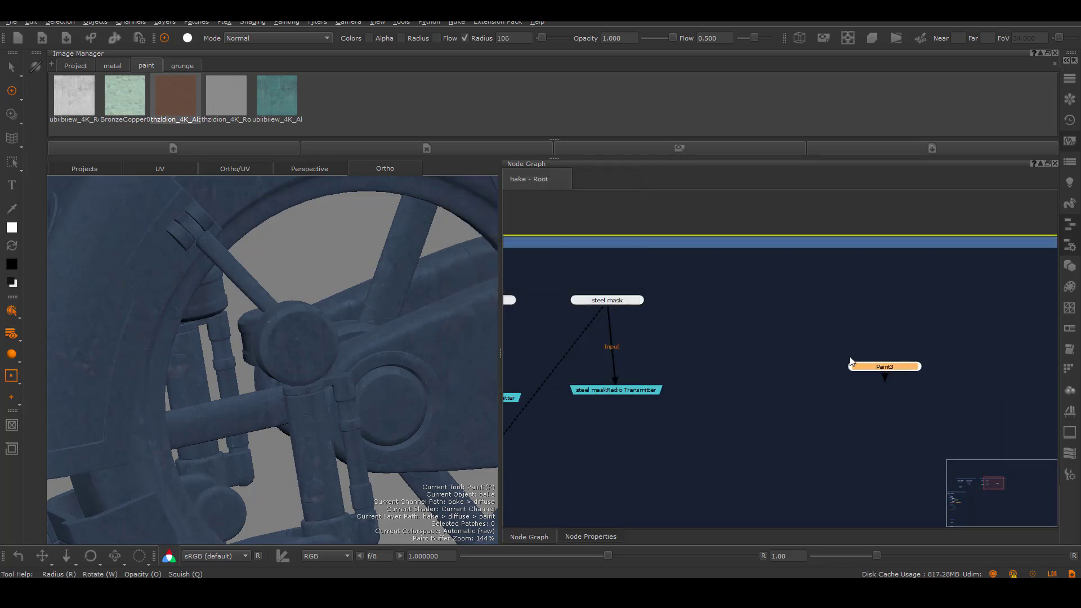
pyautogui.moveTo(894, 367); pyautogui.dragTo(768, 306)
pyautogui.doubleClick(768, 306)
pyautogui.doubleClick(546, 192)
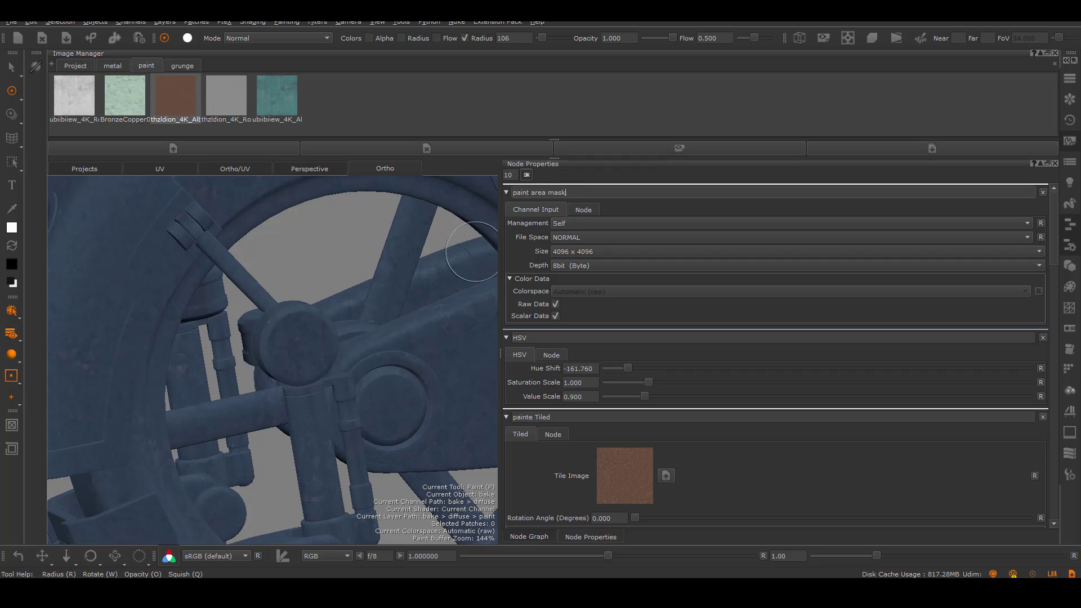
pyautogui.click(535, 541)
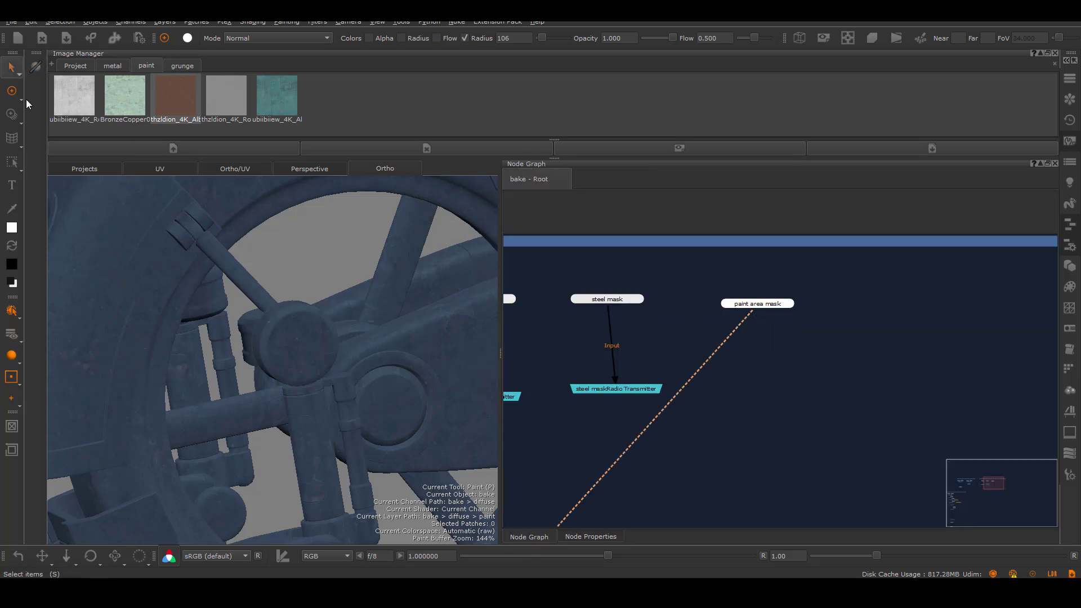
# Fill UV patches 1001 to 1003 of the paint area mask with white and check the mask in the Ortho view.
pyautogui.press('s')
pyautogui.click(125, 166)
pyautogui.moveTo(147, 228); pyautogui.dragTo(193, 404)
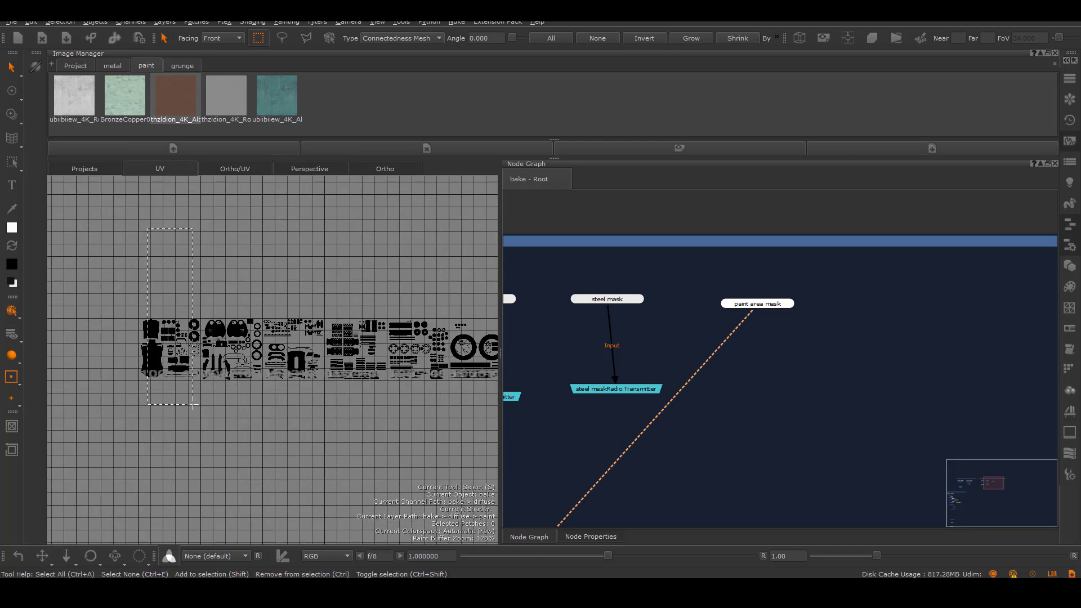
pyautogui.moveTo(314, 442); pyautogui.dragTo(313, 443)
pyautogui.rightClick(209, 332)
pyautogui.moveTo(330, 495)
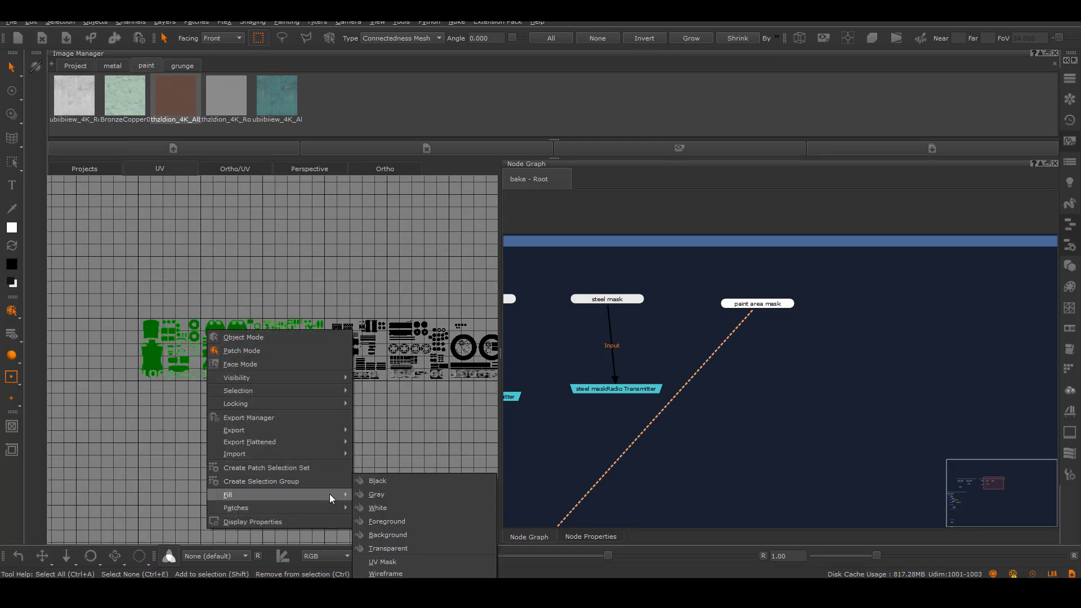
pyautogui.click(377, 508)
pyautogui.click(385, 169)
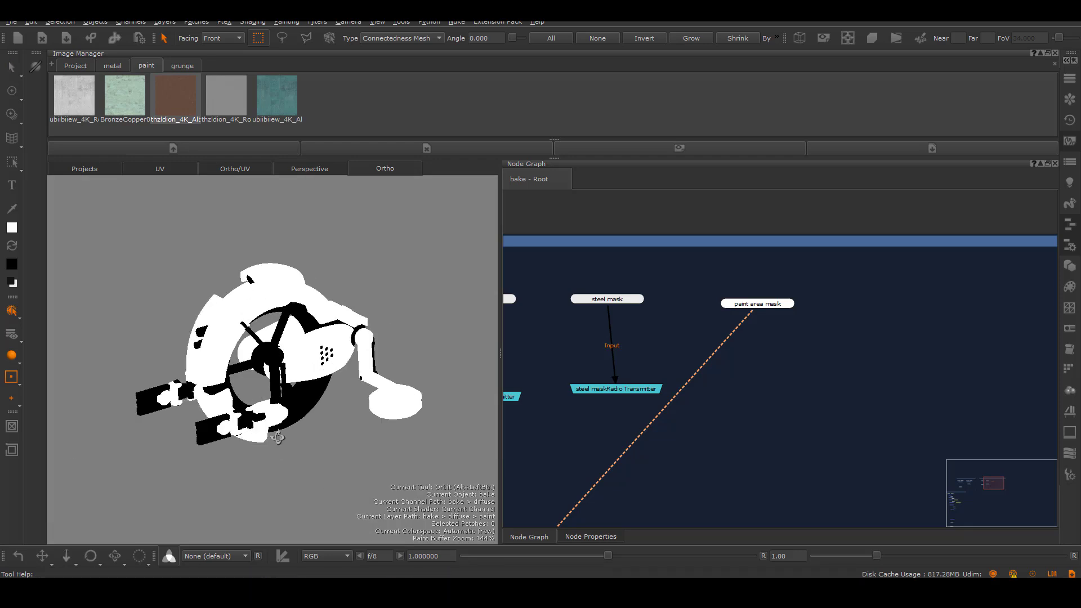
# Add a Radio Transmitter fed by the paint area mask and name it paint area Radio Transmitter.
pyautogui.press('Tab')
pyautogui.write('rad')
pyautogui.click(856, 442)
pyautogui.moveTo(829, 414)
pyautogui.mouseDown()
pyautogui.moveTo(761, 381)
pyautogui.moveTo(757, 304)
pyautogui.mouseUp()
pyautogui.doubleClick(769, 380)
pyautogui.click(513, 192)
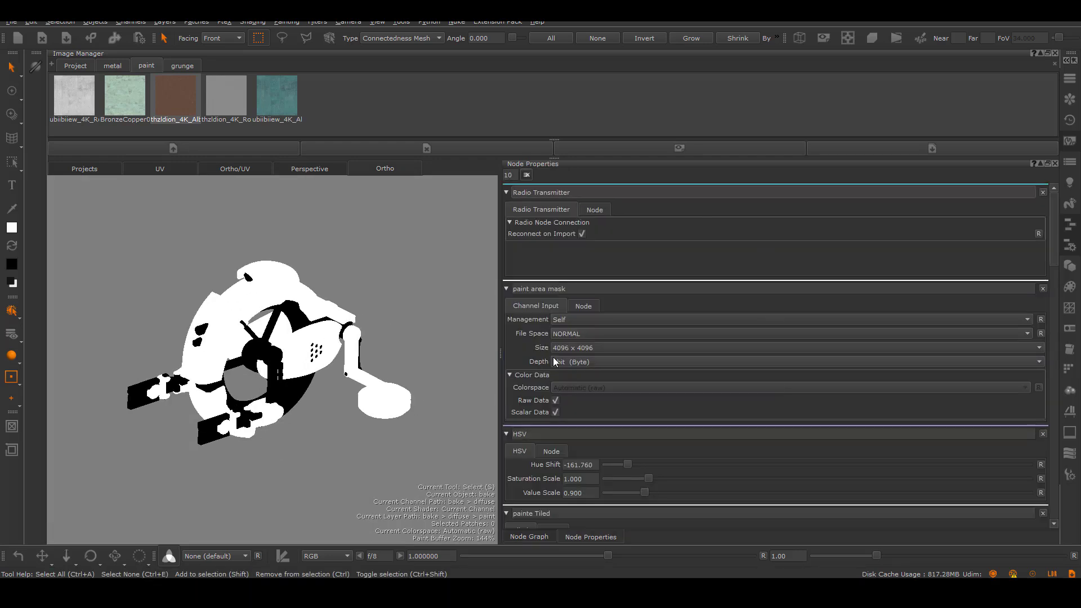
pyautogui.write('painte area')
pyautogui.press('Left')
pyautogui.press('Left')
pyautogui.press('Left')
pyautogui.press('Left')
pyautogui.press('Left')
pyautogui.press('Left')
pyautogui.press('BackSpace')
pyautogui.press('Return')
pyautogui.click(528, 537)
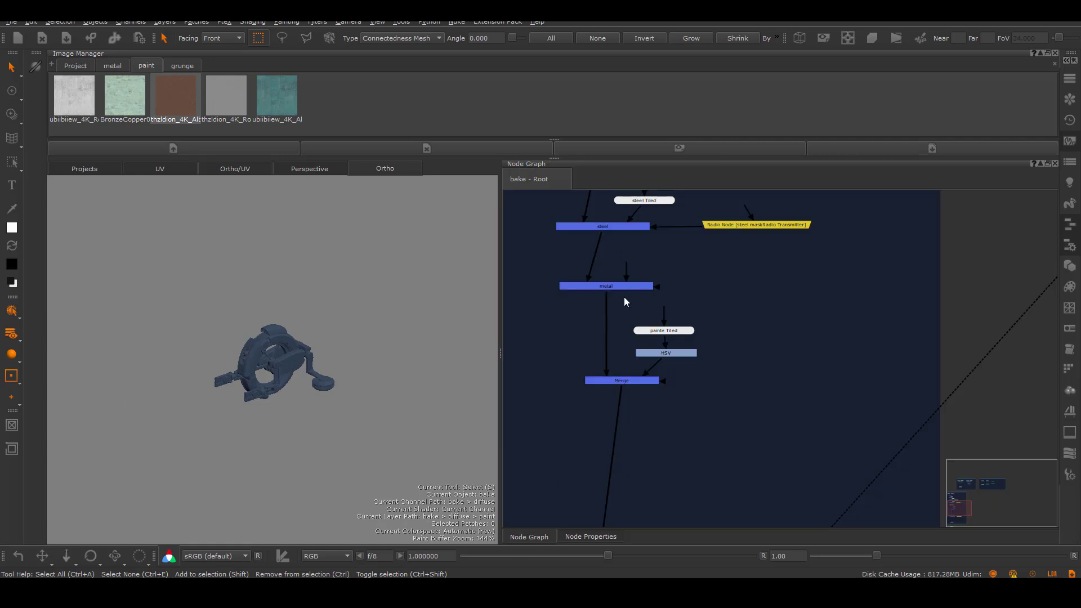
# Delete the metal merge and feed the HSV paint merge into the paint merge's Over input, masked by the paint area Radio Node.
pyautogui.click(624, 288)
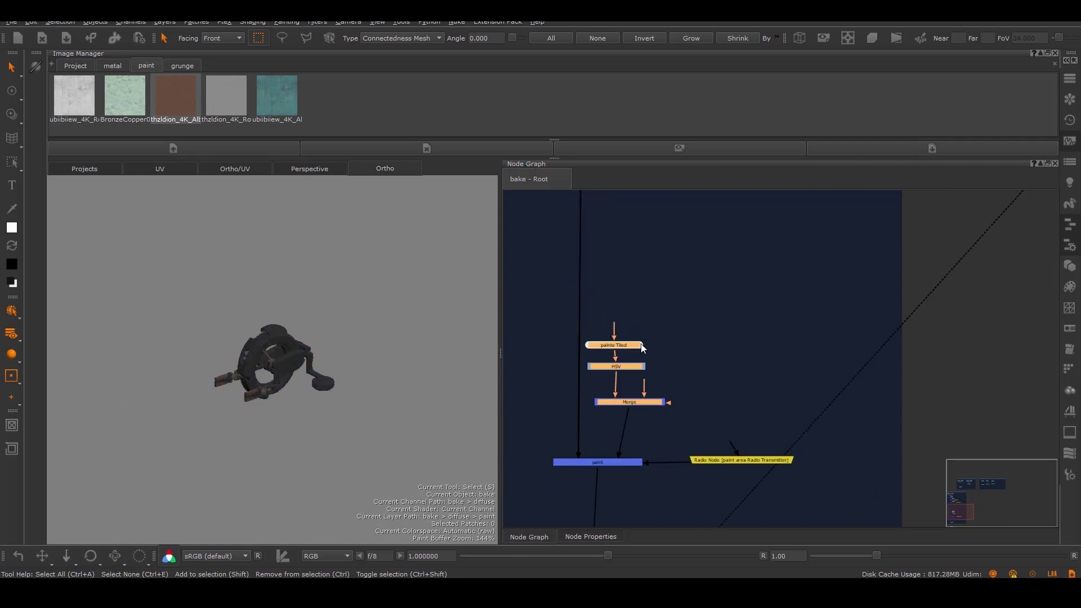
pyautogui.keyDown('alt'); pyautogui.moveTo(253, 405); pyautogui.dragTo(316, 413, button='right'); pyautogui.keyUp('alt')
pyautogui.keyDown('alt'); pyautogui.moveTo(281, 417); pyautogui.dragTo(366, 414); pyautogui.keyUp('alt')
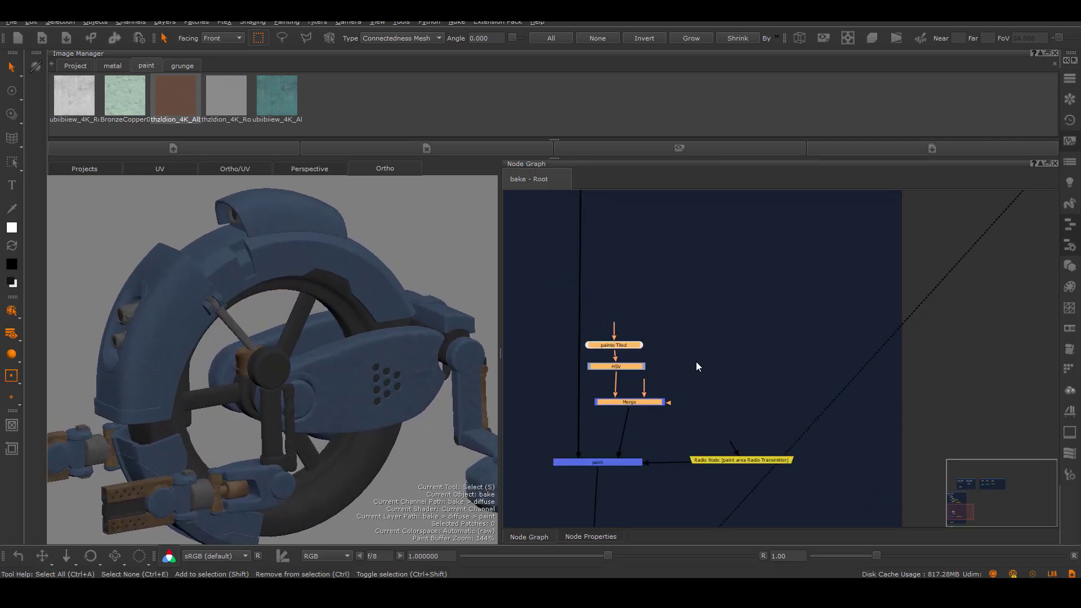
# Move the painte Tiled, HSV and Merge nodes together farther above the paint merge.
pyautogui.click(696, 362)
pyautogui.moveTo(625, 313); pyautogui.dragTo(651, 405)
pyautogui.moveTo(650, 403); pyautogui.dragTo(657, 366)
pyautogui.click(698, 336)
pyautogui.moveTo(710, 333); pyautogui.dragTo(758, 331, button='middle')
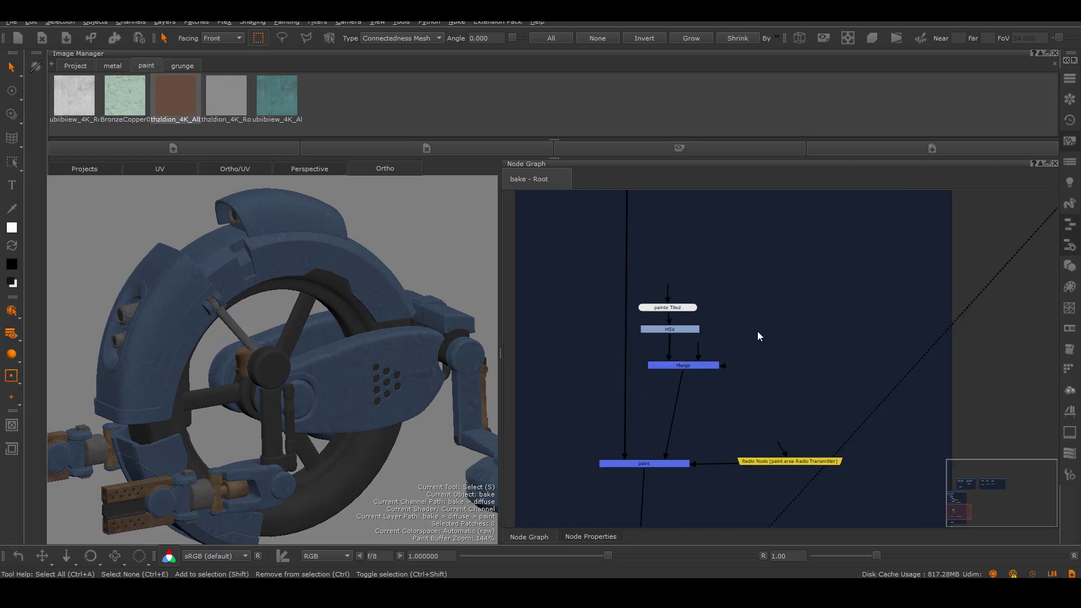
pyautogui.moveTo(758, 331); pyautogui.dragTo(772, 331, button='middle')
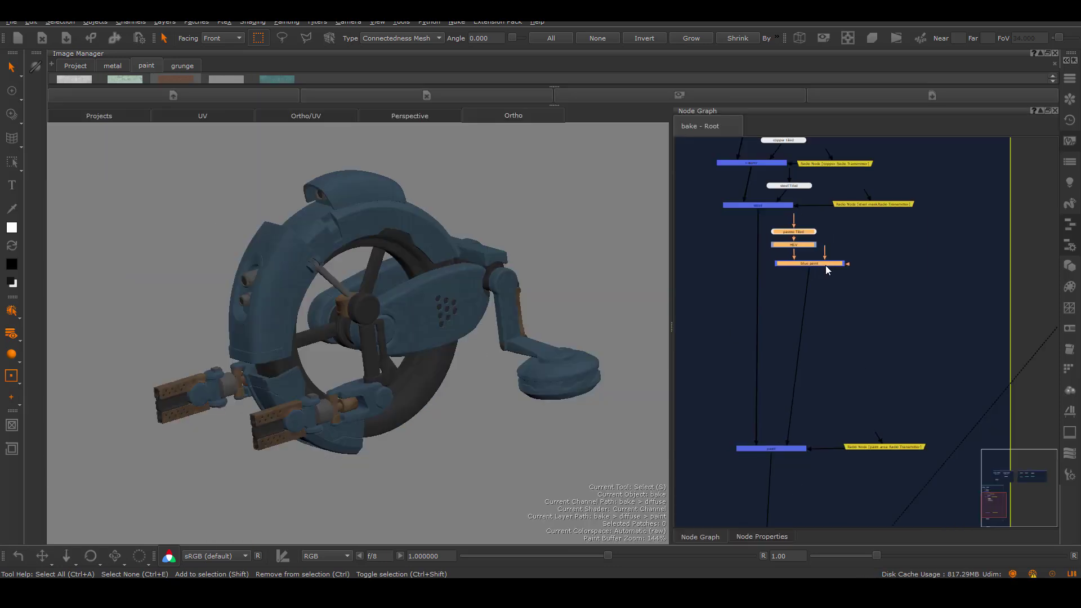
# Insert a Merge node between the blue paint and paint merges and name it light paint.
pyautogui.click(834, 319)
pyautogui.moveTo(835, 318); pyautogui.dragTo(839, 335, button='middle')
pyautogui.scroll(2, 839, 334)
pyautogui.press('m')
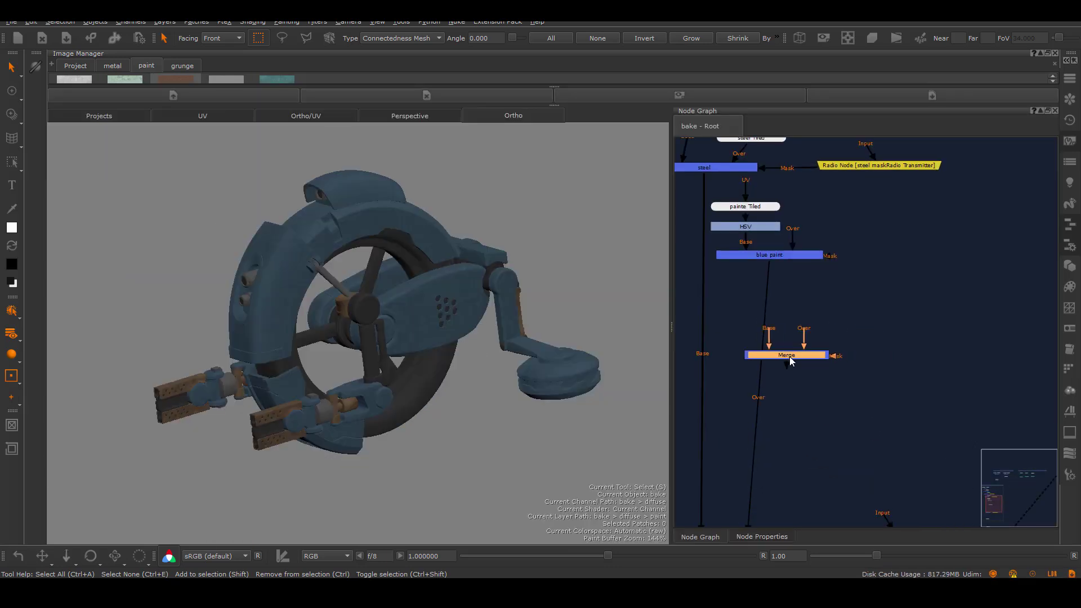
pyautogui.moveTo(808, 356)
pyautogui.mouseDown()
pyautogui.moveTo(782, 356)
pyautogui.moveTo(819, 350)
pyautogui.mouseUp()
pyautogui.doubleClick(819, 349)
pyautogui.doubleClick(726, 139)
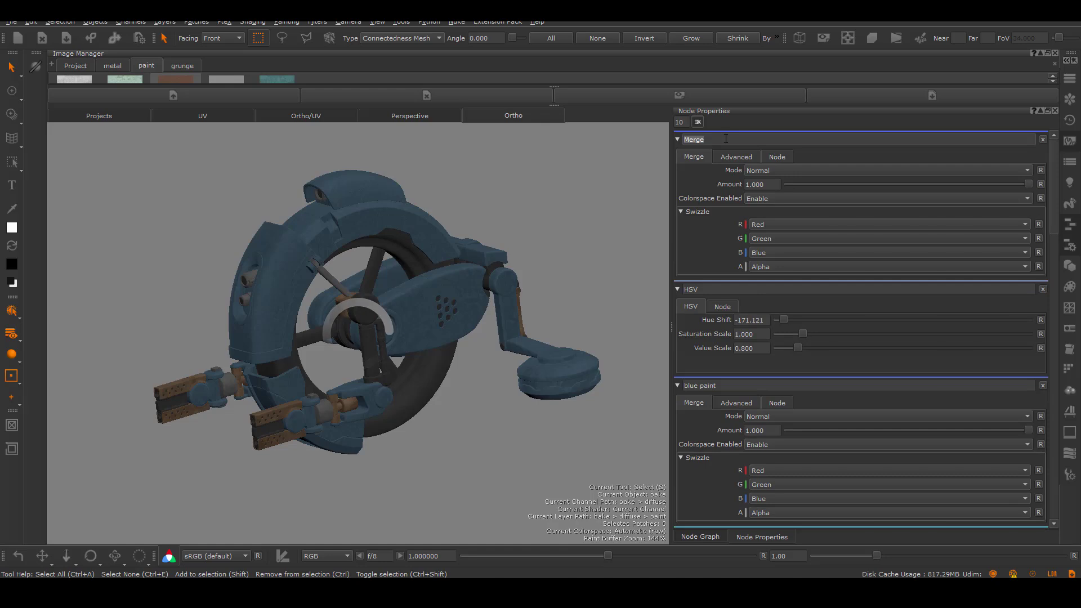
pyautogui.write('light paint')
pyautogui.click(718, 535)
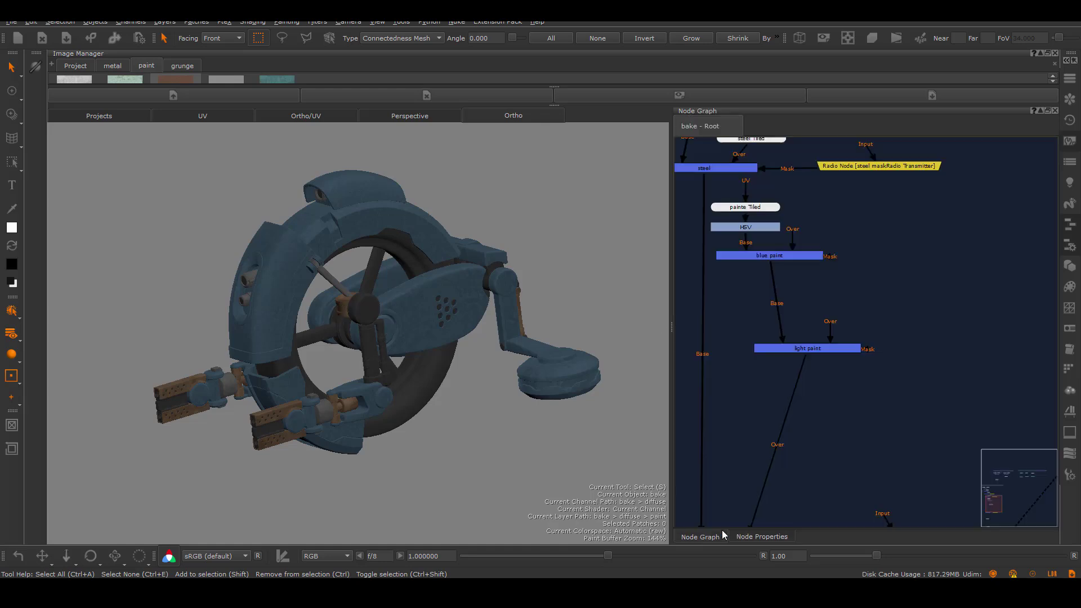
# Add a Tiled node next to the light paint merge's Over input and open its properties.
pyautogui.press('Tab')
pyautogui.write('til')
pyautogui.click(934, 358)
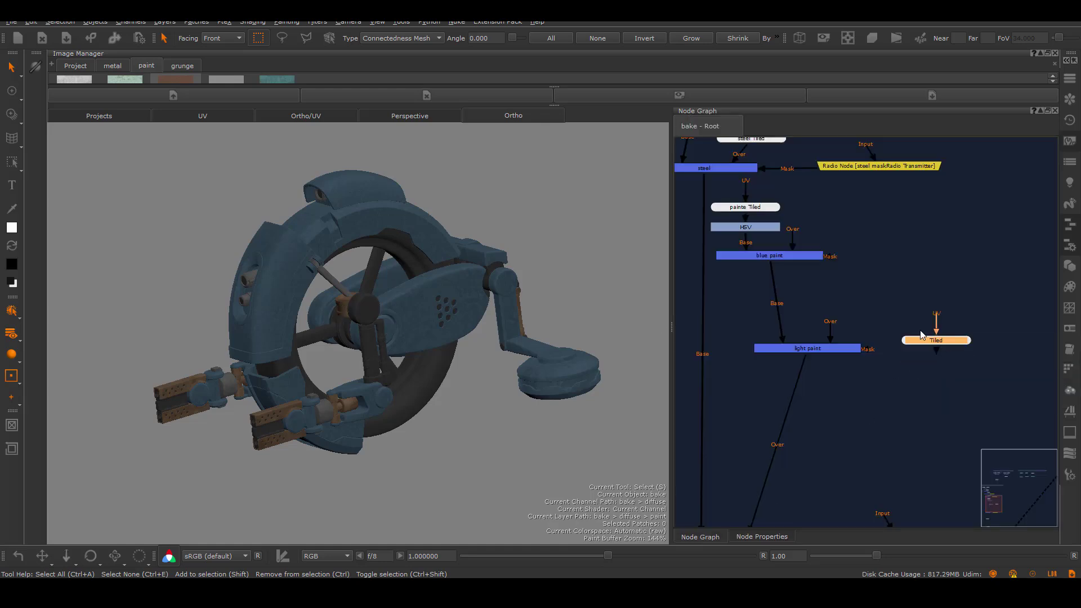
pyautogui.moveTo(923, 336); pyautogui.dragTo(870, 312)
pyautogui.doubleClick(870, 313)
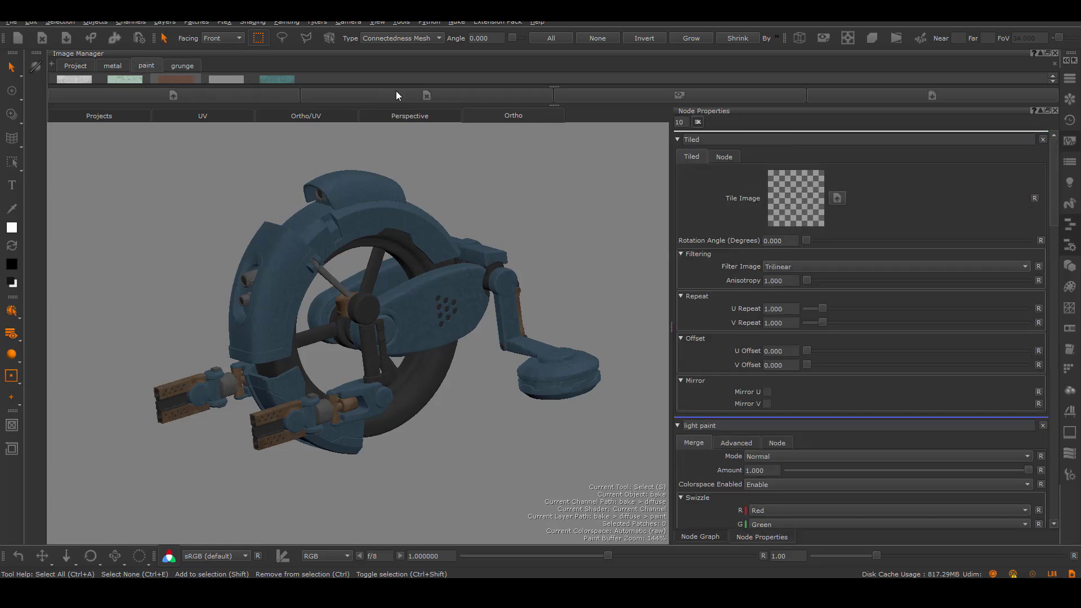
# Preview a light paint texture, assign the grey thzldion_4K_Ro image to the Tiled node and open its U Repeat for editing.
pyautogui.moveTo(428, 105); pyautogui.dragTo(402, 158)
pyautogui.doubleClick(79, 101)
pyautogui.click(753, 117)
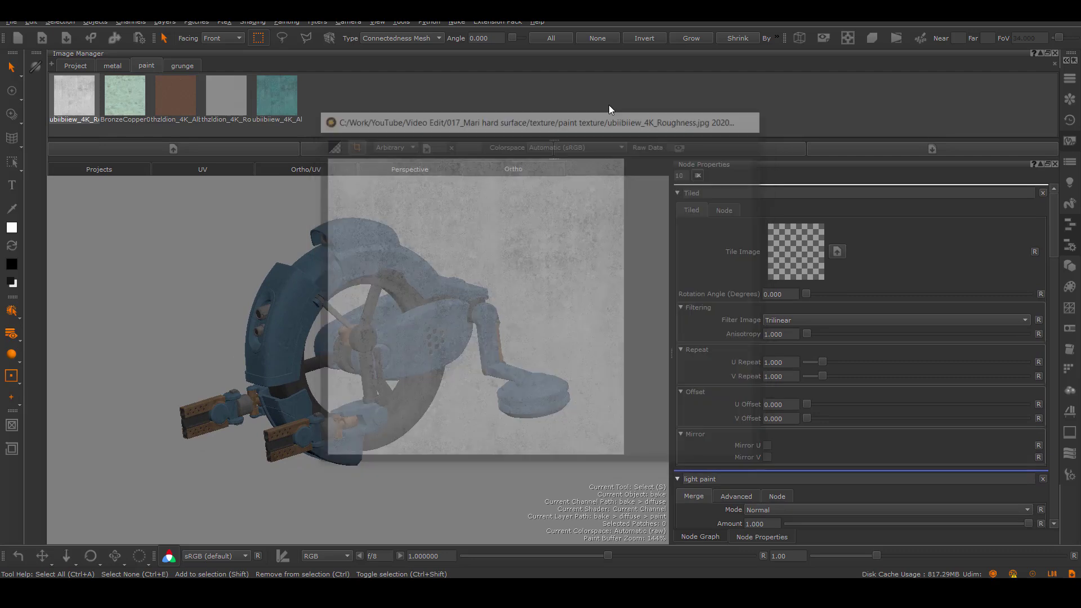
pyautogui.click(754, 118)
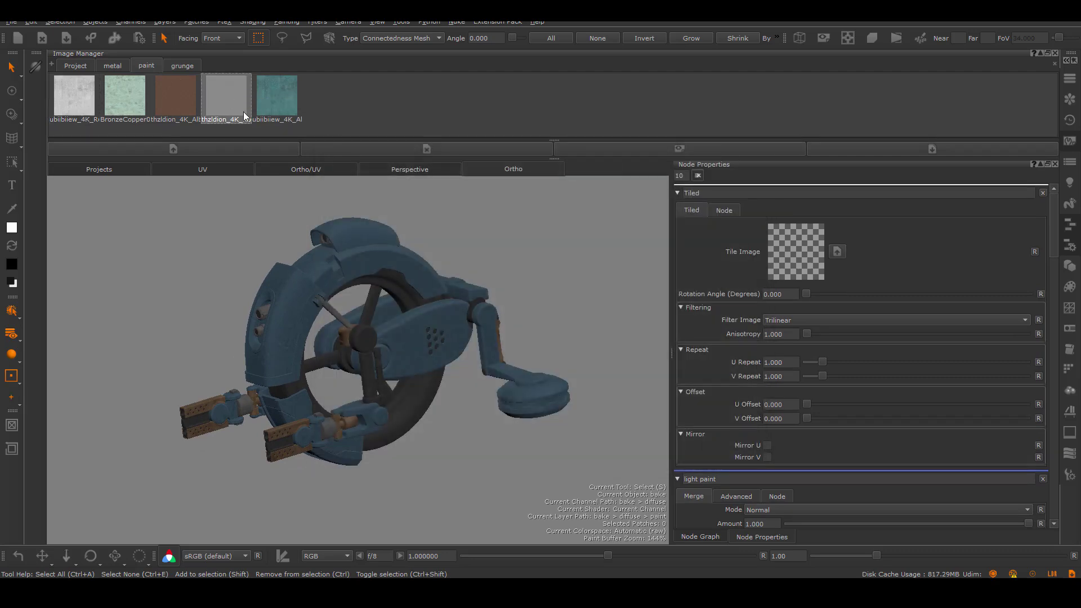
pyautogui.moveTo(244, 115); pyautogui.dragTo(783, 251)
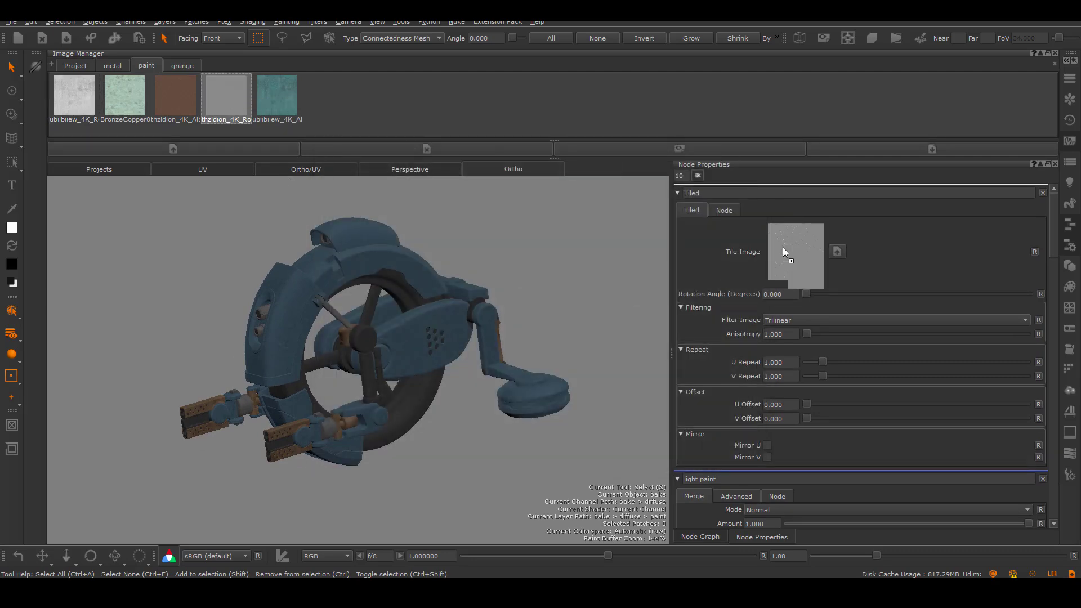
pyautogui.click(780, 362)
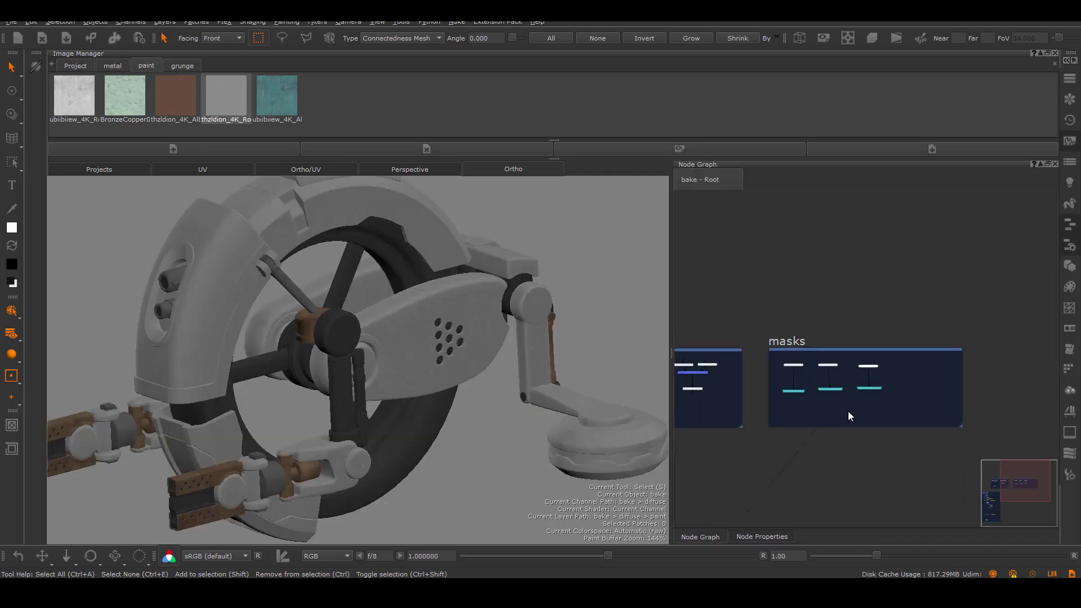
# Add a 4096 x 4096 8bit Paint node in the masks backdrop beside the paint area mask and name it light paint.
pyautogui.scroll(5, 885, 370)
pyautogui.moveTo(885, 370); pyautogui.dragTo(807, 359, button='middle')
pyautogui.press('Tab')
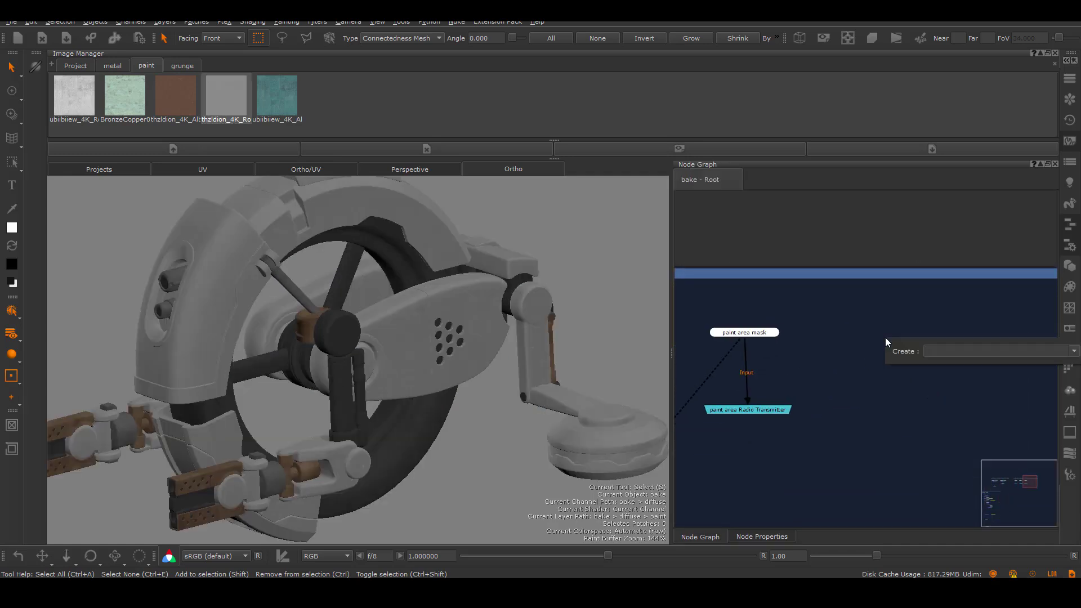
pyautogui.write('paint')
pyautogui.click(941, 360)
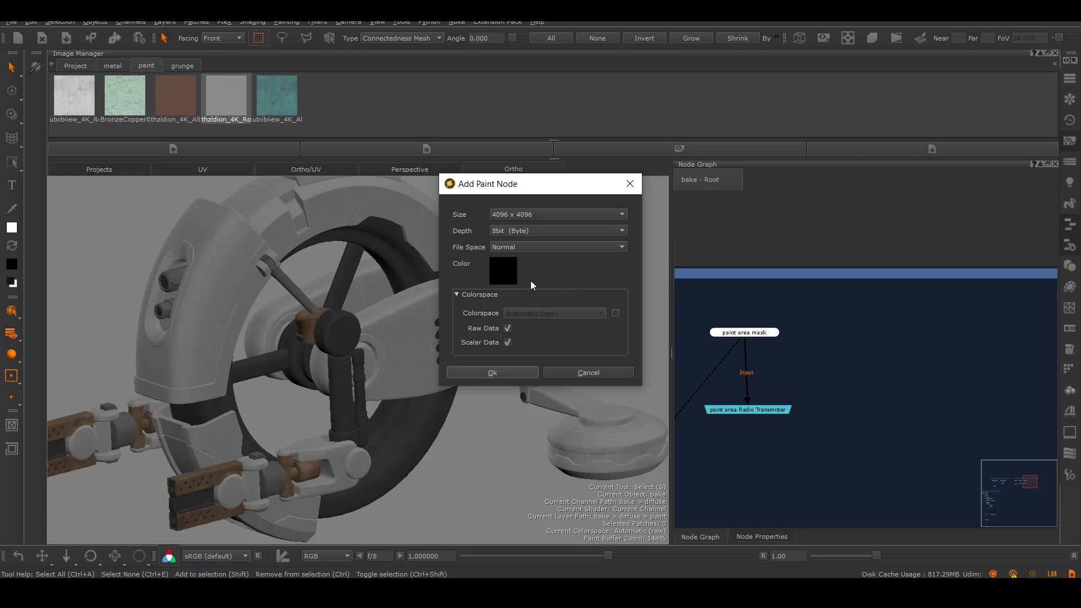
pyautogui.click(498, 372)
pyautogui.moveTo(965, 366); pyautogui.dragTo(870, 338)
pyautogui.doubleClick(870, 338)
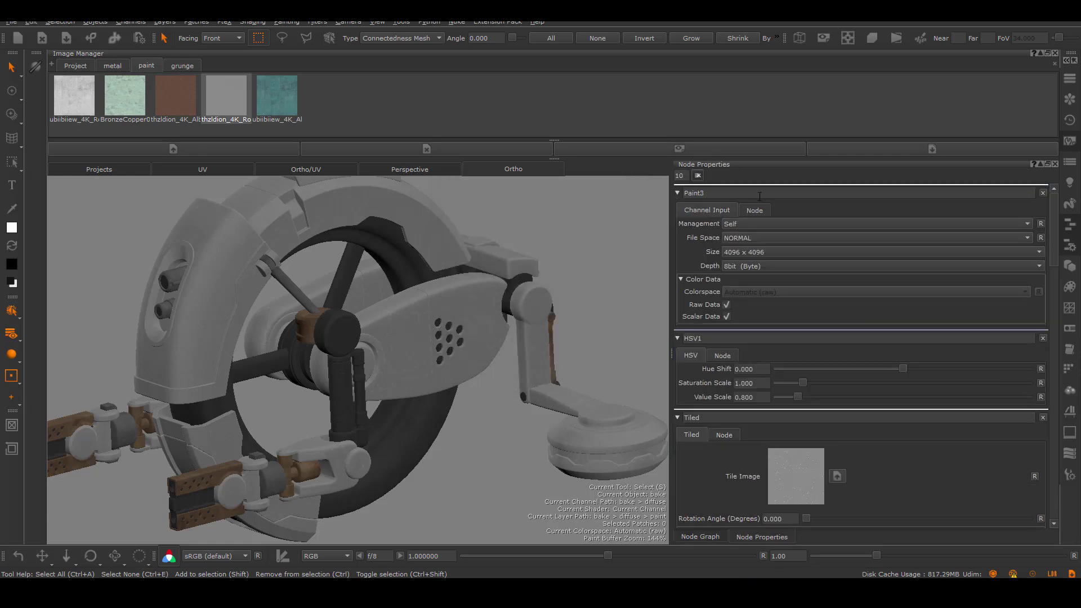
pyautogui.doubleClick(732, 192)
pyautogui.write('light paint')
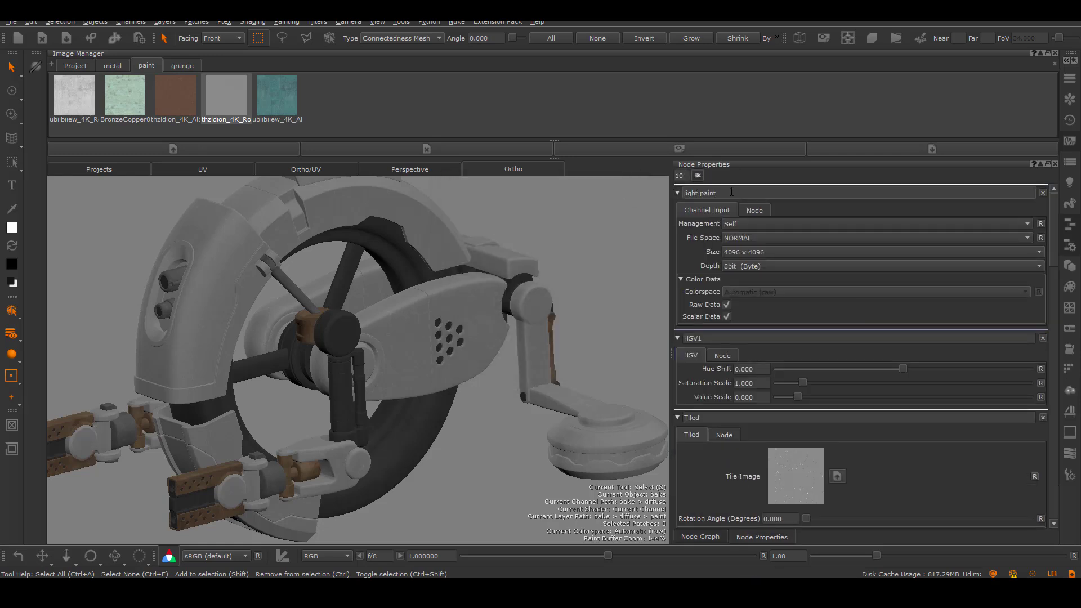
pyautogui.click(716, 540)
# Paint the large body shell's UV islands white in the light paint mask.
pyautogui.click(905, 333)
pyautogui.keyDown('alt'); pyautogui.moveTo(447, 390); pyautogui.dragTo(365, 383, button='right'); pyautogui.keyUp('alt')
pyautogui.keyDown('alt'); pyautogui.moveTo(365, 383); pyautogui.dragTo(389, 363, button='middle'); pyautogui.keyUp('alt')
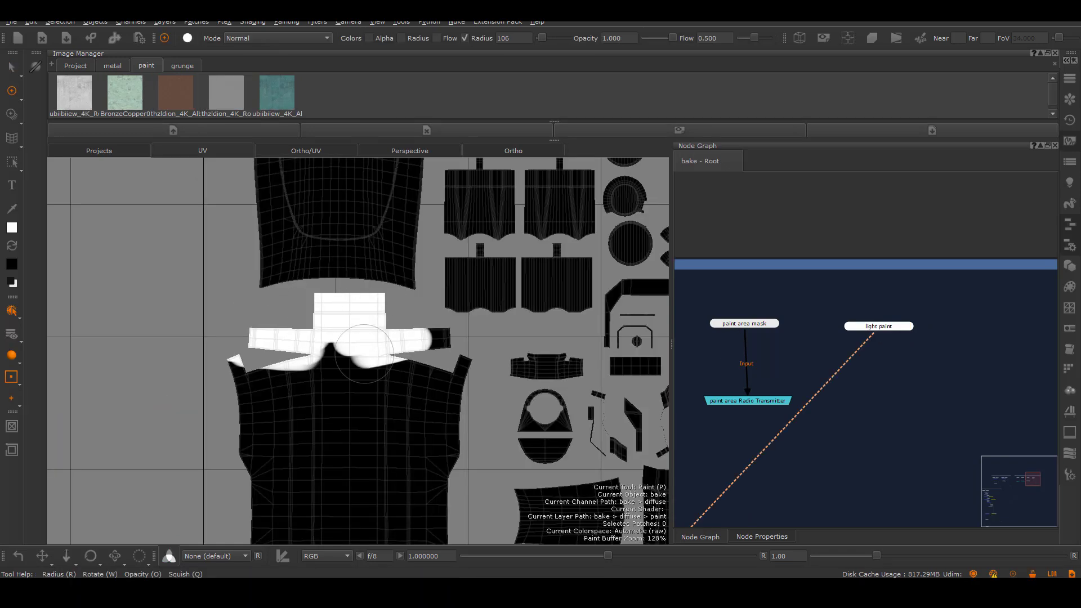
pyautogui.moveTo(383, 327)
pyautogui.mouseDown()
pyautogui.moveTo(417, 484)
pyautogui.moveTo(292, 333)
pyautogui.moveTo(235, 370)
pyautogui.moveTo(444, 405)
pyautogui.moveTo(326, 506)
pyautogui.moveTo(244, 474)
pyautogui.moveTo(308, 467)
pyautogui.mouseUp()
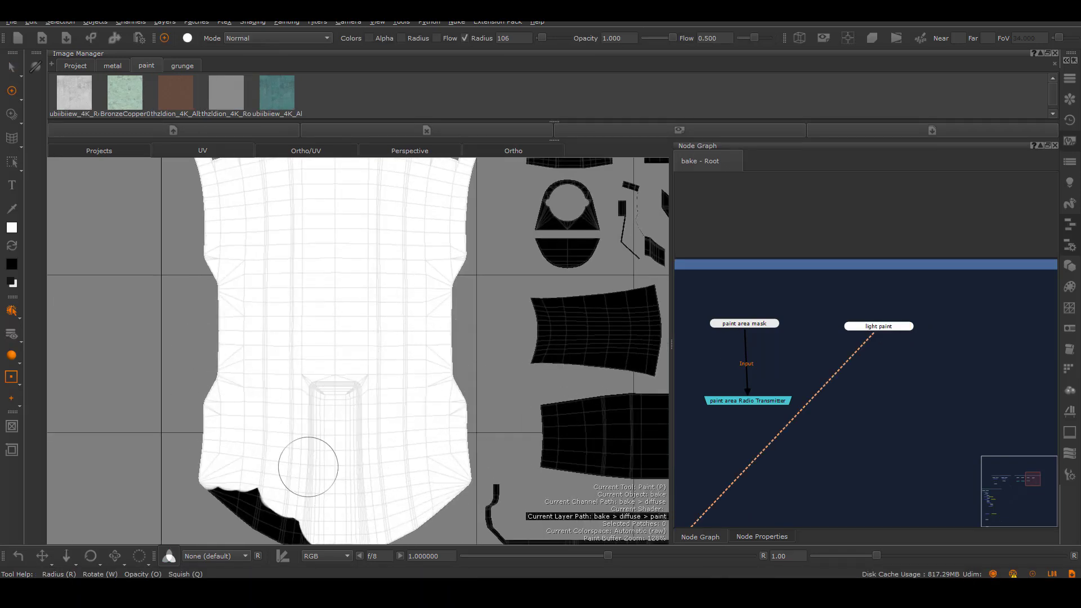
pyautogui.keyDown('alt'); pyautogui.moveTo(308, 467); pyautogui.dragTo(298, 317, button='middle'); pyautogui.keyUp('alt')
pyautogui.moveTo(192, 372); pyautogui.dragTo(301, 468)
# Paint the rounded piece and the small angular panel islands beside the large shell white in the light paint mask.
pyautogui.keyDown('alt'); pyautogui.moveTo(506, 197); pyautogui.dragTo(236, 461, button='middle'); pyautogui.keyUp('alt')
pyautogui.moveTo(293, 242); pyautogui.dragTo(411, 288)
pyautogui.keyDown('alt'); pyautogui.moveTo(411, 287); pyautogui.dragTo(198, 311, button='middle'); pyautogui.keyUp('alt')
pyautogui.moveTo(225, 388)
pyautogui.mouseDown()
pyautogui.moveTo(333, 338)
pyautogui.moveTo(401, 339)
pyautogui.mouseUp()
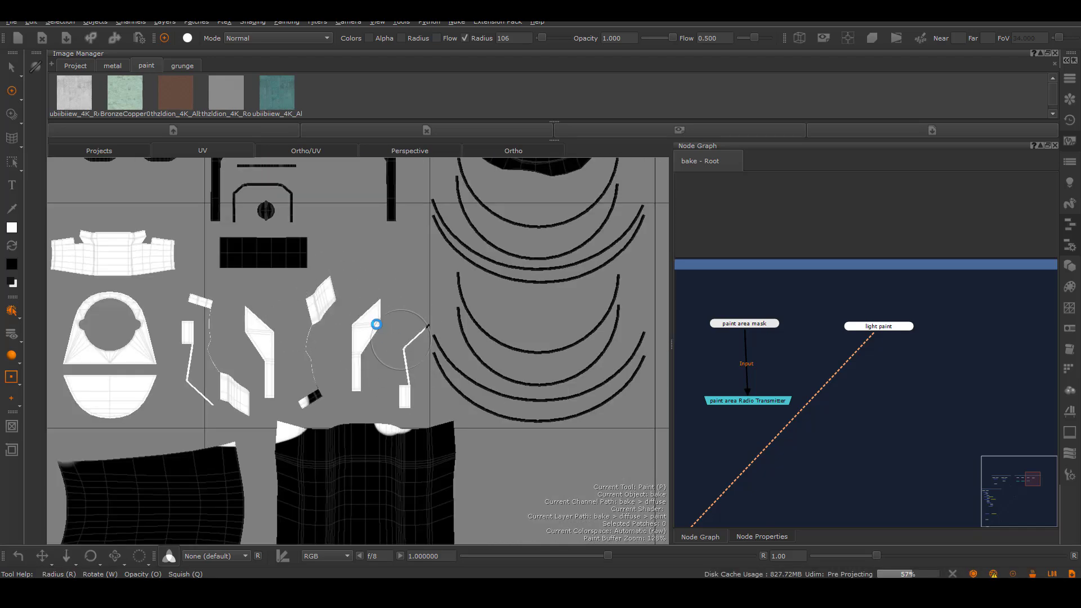
# Paint the two curved panel islands below the small angular pieces white in the light paint mask.
pyautogui.keyDown('alt'); pyautogui.moveTo(401, 339); pyautogui.dragTo(445, 339, button='right'); pyautogui.keyUp('alt')
pyautogui.moveTo(287, 422); pyautogui.dragTo(286, 457)
pyautogui.keyDown('alt'); pyautogui.moveTo(360, 394); pyautogui.dragTo(281, 394, button='right'); pyautogui.keyUp('alt')
pyautogui.keyDown('alt'); pyautogui.moveTo(281, 422); pyautogui.dragTo(356, 284, button='middle'); pyautogui.keyUp('alt')
pyautogui.moveTo(333, 293)
pyautogui.mouseDown()
pyautogui.moveTo(316, 360)
pyautogui.moveTo(401, 338)
pyautogui.moveTo(500, 354)
pyautogui.mouseUp()
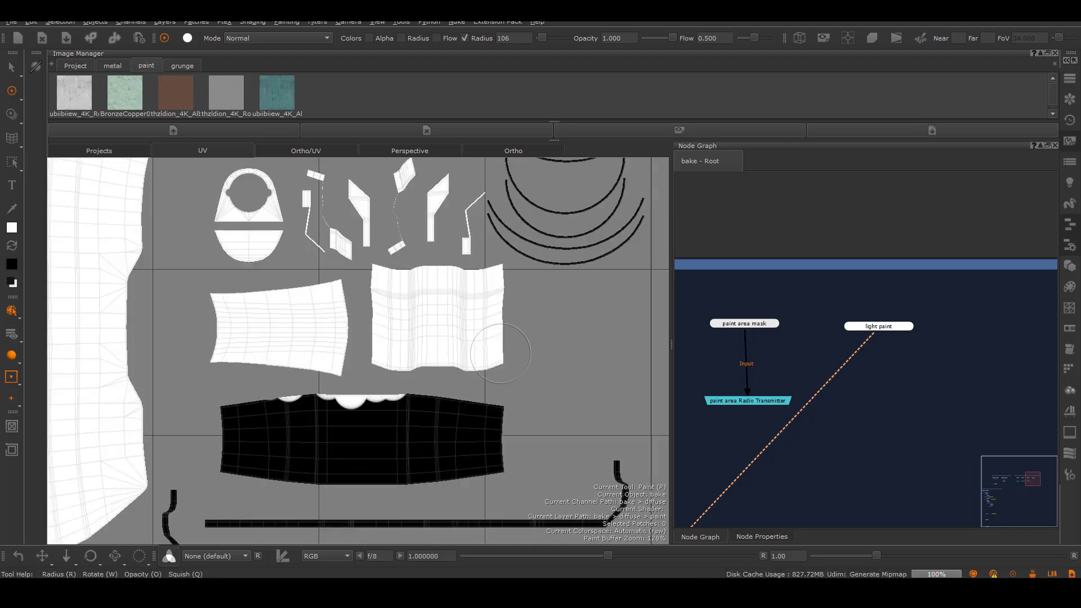
pyautogui.moveTo(501, 353); pyautogui.dragTo(478, 230, button='middle')
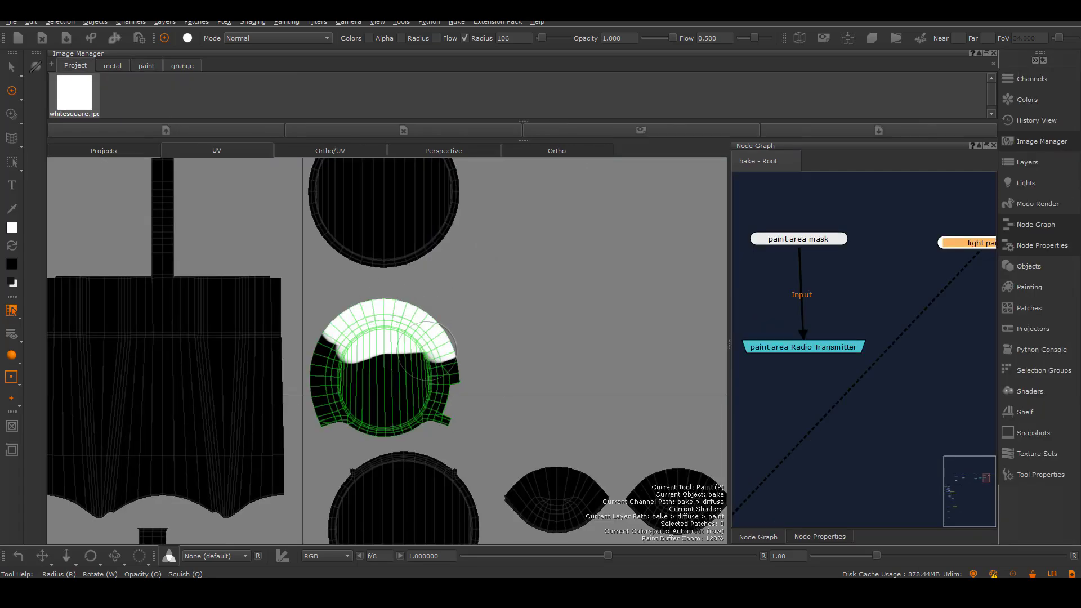
# Select the rim bands of both foot pads on the model.
pyautogui.scroll(-5, 428, 349)
pyautogui.press('s')
pyautogui.click(554, 151)
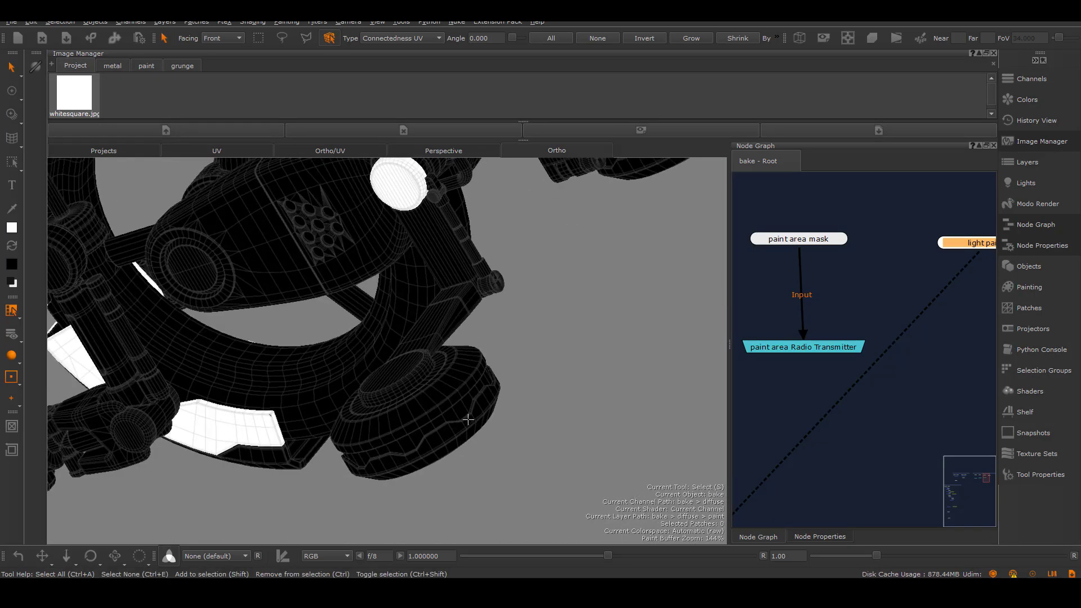
pyautogui.click(469, 420)
pyautogui.keyDown('alt'); pyautogui.moveTo(614, 174); pyautogui.dragTo(625, 271, button='middle'); pyautogui.keyUp('alt')
pyautogui.keyDown('shift'); pyautogui.click(625, 271); pyautogui.keyUp('shift')
# Paint the selected foot pad rim bands white on their UV islands.
pyautogui.click(217, 151)
pyautogui.keyDown('alt'); pyautogui.moveTo(442, 316); pyautogui.dragTo(563, 169, button='middle'); pyautogui.keyUp('alt')
pyautogui.press('p')
pyautogui.moveTo(265, 364)
pyautogui.mouseDown()
pyautogui.moveTo(175, 369)
pyautogui.moveTo(662, 372)
pyautogui.mouseUp()
pyautogui.keyDown('alt'); pyautogui.moveTo(661, 373); pyautogui.dragTo(451, 346, button='middle'); pyautogui.keyUp('alt')
pyautogui.keyDown('alt'); pyautogui.moveTo(451, 346); pyautogui.dragTo(591, 349, button='right'); pyautogui.keyUp('alt')
pyautogui.moveTo(591, 349)
pyautogui.mouseDown()
pyautogui.moveTo(483, 390)
pyautogui.moveTo(135, 383)
pyautogui.mouseUp()
pyautogui.moveTo(281, 391)
pyautogui.keyDown('alt'); pyautogui.mouseDown(button='middle')
pyautogui.moveTo(520, 347)
pyautogui.moveTo(643, 338)
pyautogui.mouseUp(button='middle'); pyautogui.keyUp('alt')
pyautogui.moveTo(468, 339); pyautogui.dragTo(194, 344)
pyautogui.keyDown('alt'); pyautogui.moveTo(403, 352); pyautogui.dragTo(495, 364, button='middle'); pyautogui.keyUp('alt')
pyautogui.keyDown('alt'); pyautogui.moveTo(495, 364); pyautogui.dragTo(366, 360, button='right'); pyautogui.keyUp('alt')
# Clear the old selection and select the round discs and rings at the joints on both sides of the body.
pyautogui.press('s')
pyautogui.click(479, 315)
pyautogui.click(556, 151)
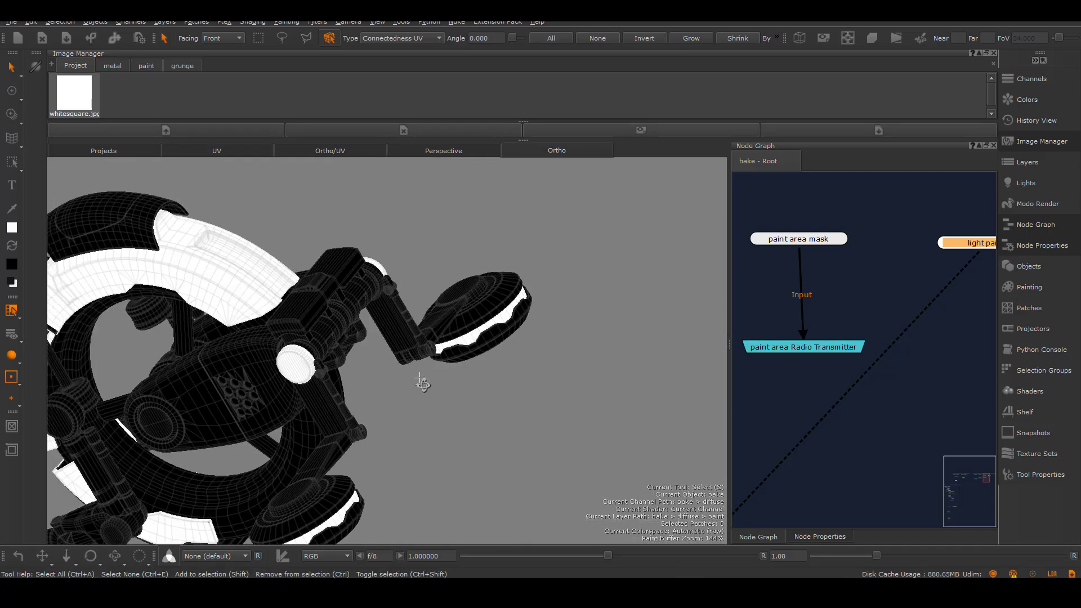
pyautogui.keyDown('alt'); pyautogui.moveTo(420, 378); pyautogui.dragTo(579, 376); pyautogui.keyUp('alt')
pyautogui.keyDown('alt'); pyautogui.moveTo(579, 376); pyautogui.dragTo(676, 389, button='right'); pyautogui.keyUp('alt')
pyautogui.click(354, 388)
pyautogui.keyDown('alt'); pyautogui.moveTo(360, 414); pyautogui.dragTo(265, 405, button='right'); pyautogui.keyUp('alt')
pyautogui.keyDown('alt'); pyautogui.moveTo(265, 405); pyautogui.dragTo(625, 399); pyautogui.keyUp('alt')
pyautogui.keyDown('alt'); pyautogui.moveTo(535, 394); pyautogui.dragTo(648, 394, button='right'); pyautogui.keyUp('alt')
pyautogui.keyDown('shift'); pyautogui.click(506, 417); pyautogui.keyUp('shift')
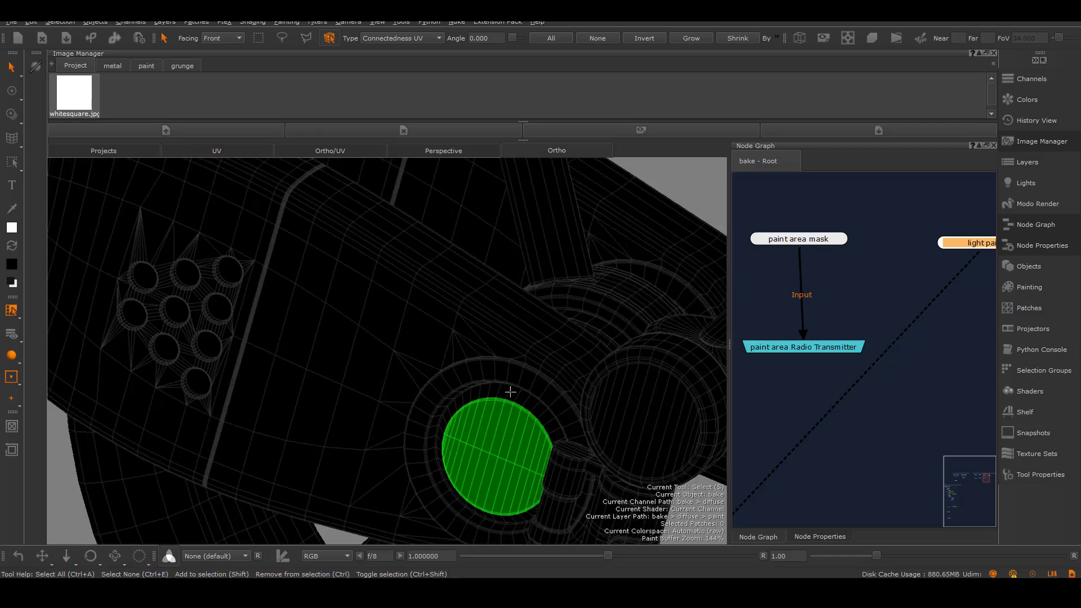
# Paint the two selected round discs and their two rings white in UV space and return to the model view.
pyautogui.click(251, 152)
pyautogui.keyDown('alt'); pyautogui.moveTo(457, 362); pyautogui.dragTo(569, 338, button='right'); pyautogui.keyUp('alt')
pyautogui.press('p')
pyautogui.moveTo(441, 270)
pyautogui.mouseDown()
pyautogui.moveTo(477, 283)
pyautogui.moveTo(498, 262)
pyautogui.mouseUp()
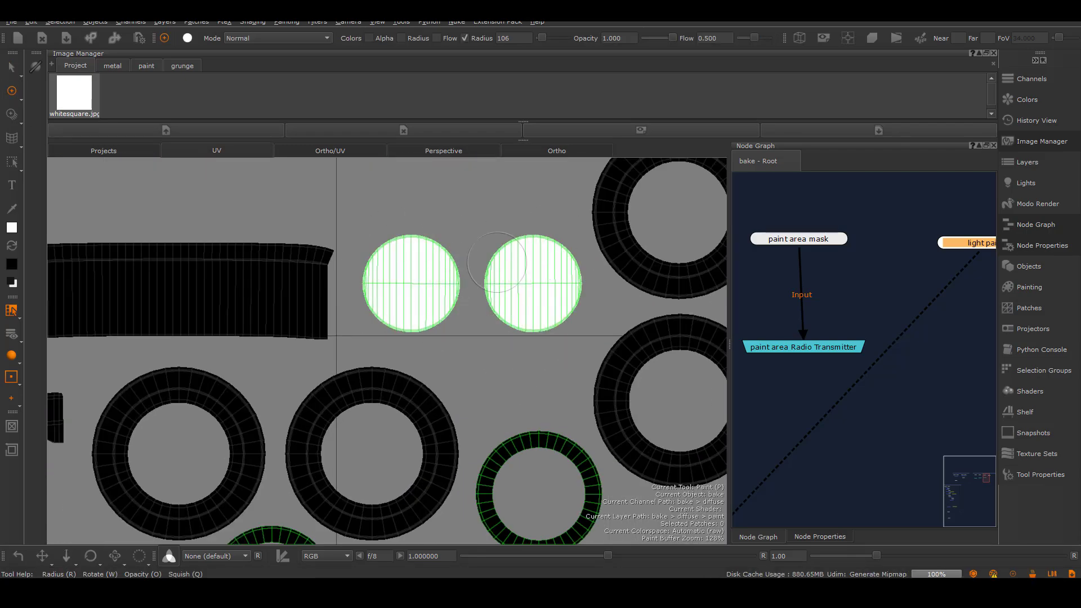
pyautogui.keyDown('alt'); pyautogui.moveTo(541, 439); pyautogui.dragTo(484, 285, button='middle'); pyautogui.keyUp('alt')
pyautogui.moveTo(485, 286)
pyautogui.mouseDown()
pyautogui.moveTo(530, 372)
pyautogui.moveTo(507, 295)
pyautogui.mouseUp()
pyautogui.keyDown('alt'); pyautogui.moveTo(234, 417); pyautogui.dragTo(451, 320, button='middle'); pyautogui.keyUp('alt')
pyautogui.keyDown('alt'); pyautogui.moveTo(451, 320); pyautogui.dragTo(478, 322, button='right'); pyautogui.keyUp('alt')
pyautogui.moveTo(376, 337)
pyautogui.mouseDown()
pyautogui.moveTo(501, 313)
pyautogui.moveTo(373, 362)
pyautogui.mouseUp()
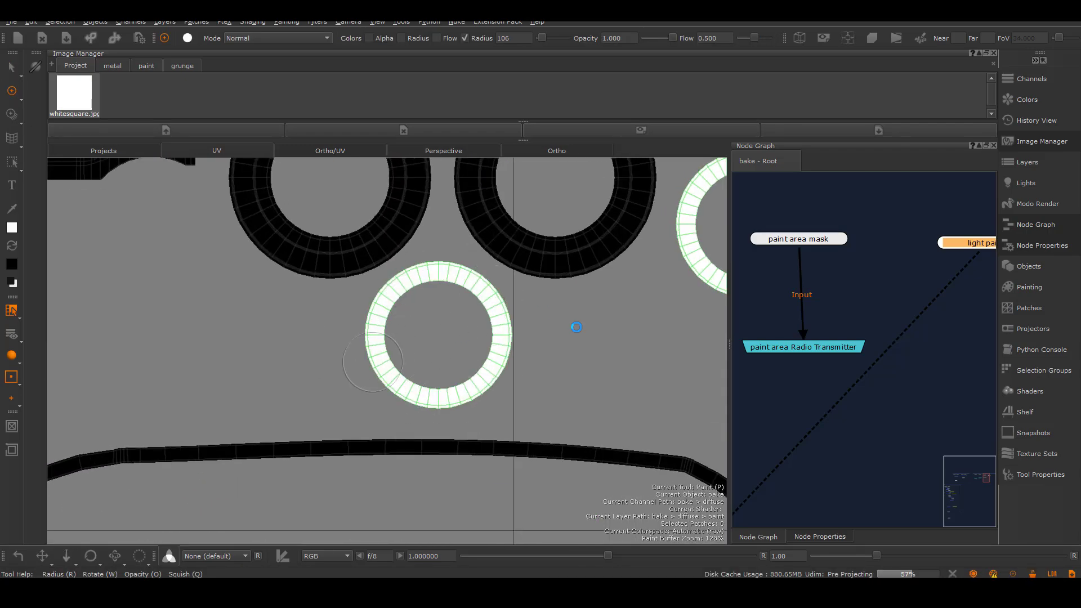
pyautogui.click(557, 151)
pyautogui.press('s')
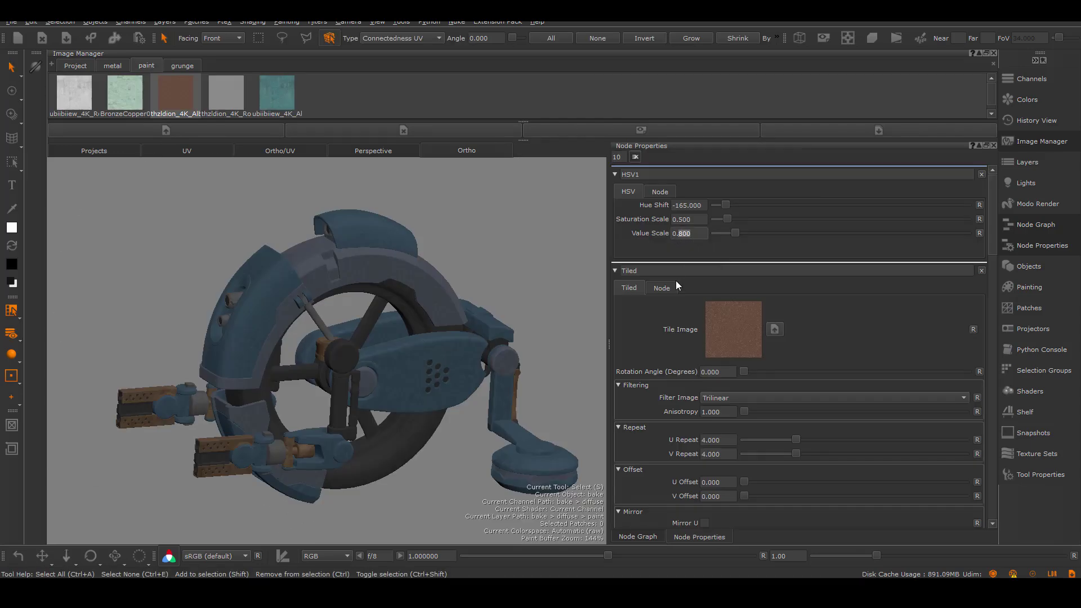
# Set the HSV1 node's Value Scale to 0.95 and Saturation Scale to 0.35.
pyautogui.write('9')
pyautogui.press('Return')
pyautogui.write('5')
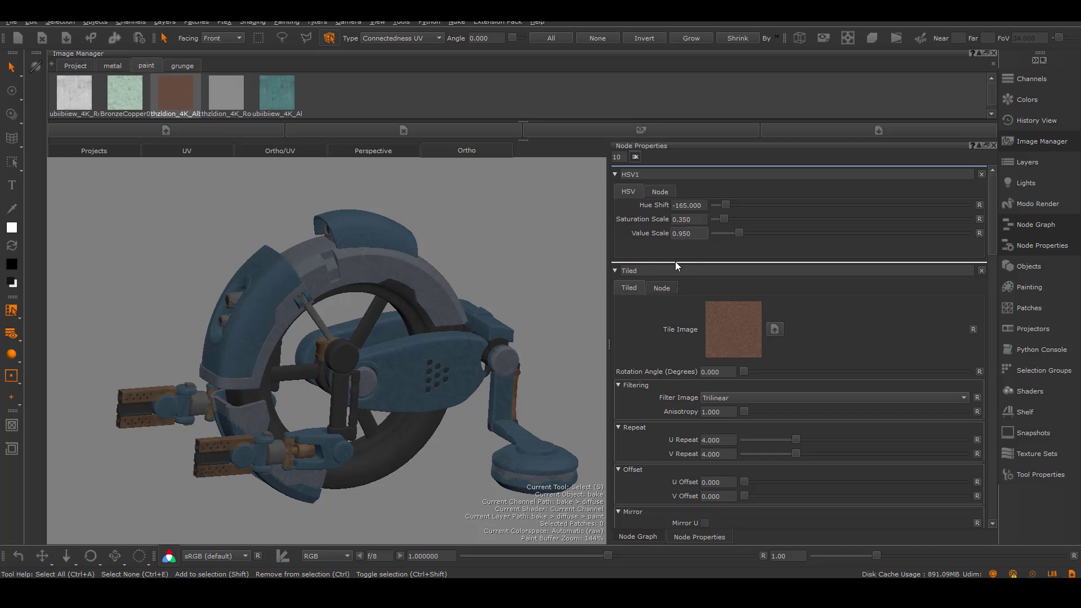
# Examine the blue paint, light paint and copper parts on the model up close and from other angles.
pyautogui.scroll(-3, 395, 332)
pyautogui.keyDown('alt'); pyautogui.moveTo(395, 332); pyautogui.dragTo(413, 381); pyautogui.keyUp('alt')
pyautogui.scroll(3, 431, 361)
pyautogui.scroll(2, 428, 379)
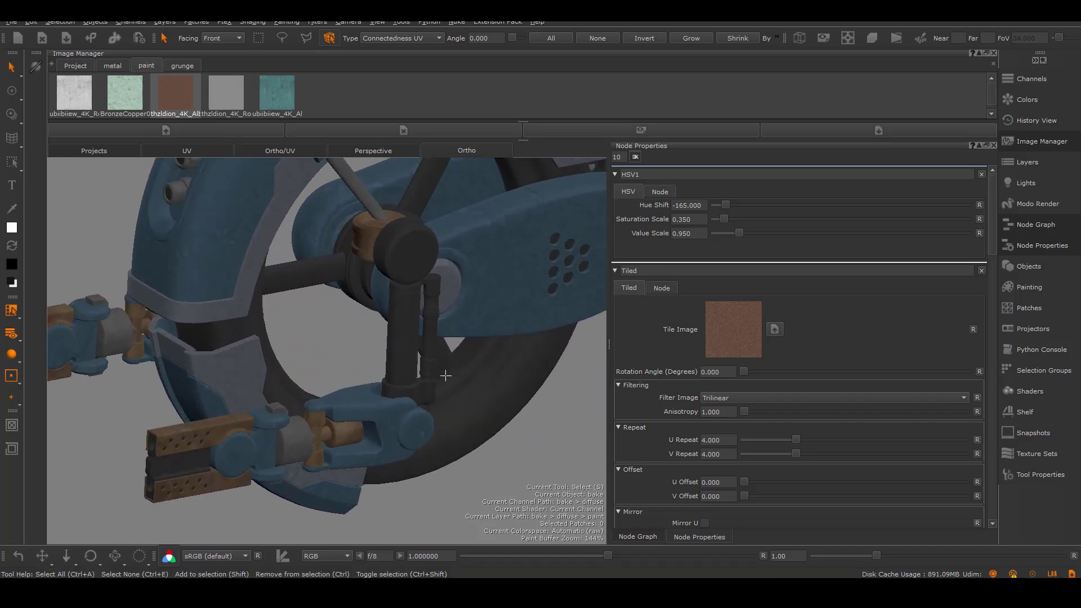
pyautogui.keyDown('alt'); pyautogui.moveTo(445, 376); pyautogui.dragTo(467, 354, button='middle'); pyautogui.keyUp('alt')
pyautogui.scroll(1, 482, 366)
pyautogui.scroll(3, 424, 399)
pyautogui.keyDown('alt'); pyautogui.moveTo(423, 397); pyautogui.dragTo(430, 343, button='middle'); pyautogui.keyUp('alt')
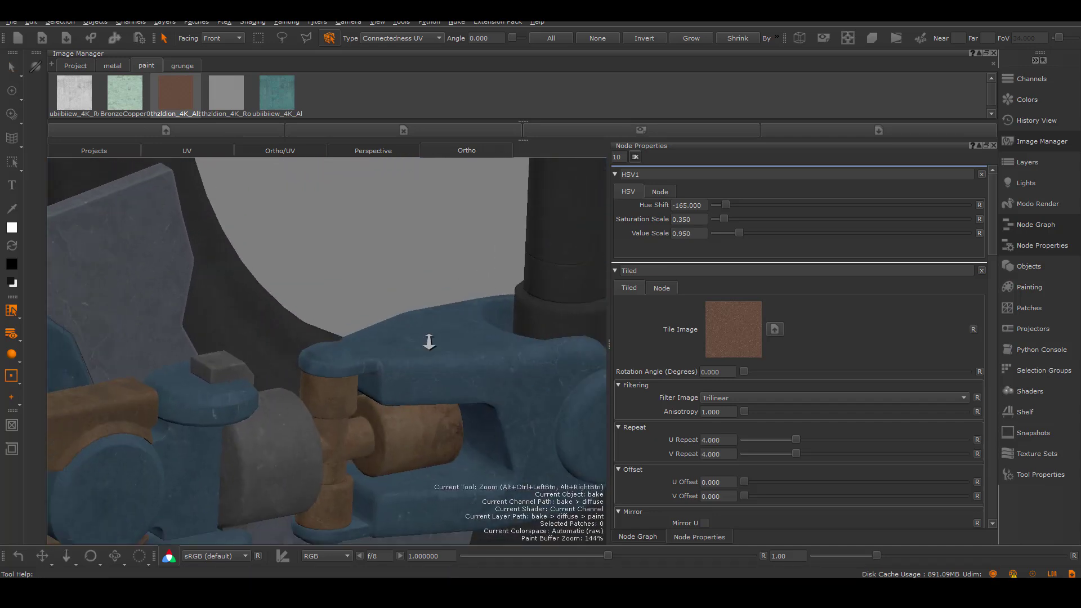
pyautogui.keyDown('alt'); pyautogui.moveTo(430, 343); pyautogui.dragTo(374, 360, button='right'); pyautogui.keyUp('alt')
pyautogui.keyDown('alt'); pyautogui.moveTo(374, 359); pyautogui.dragTo(410, 360); pyautogui.keyUp('alt')
pyautogui.keyDown('alt'); pyautogui.moveTo(409, 360); pyautogui.dragTo(434, 355, button='right'); pyautogui.keyUp('alt')
# Insert an HSV node between the copper tiled node and the copper merge's Over input.
pyautogui.click(637, 537)
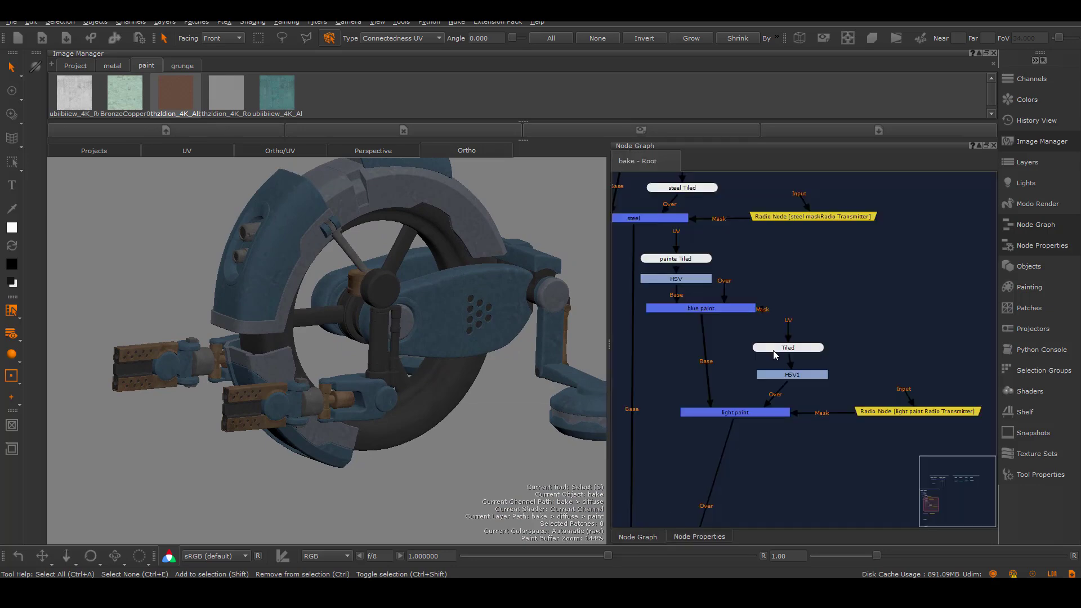
pyautogui.moveTo(774, 219); pyautogui.dragTo(841, 471, button='middle')
pyautogui.scroll(2, 808, 315)
pyautogui.moveTo(804, 327); pyautogui.dragTo(823, 316, button='middle')
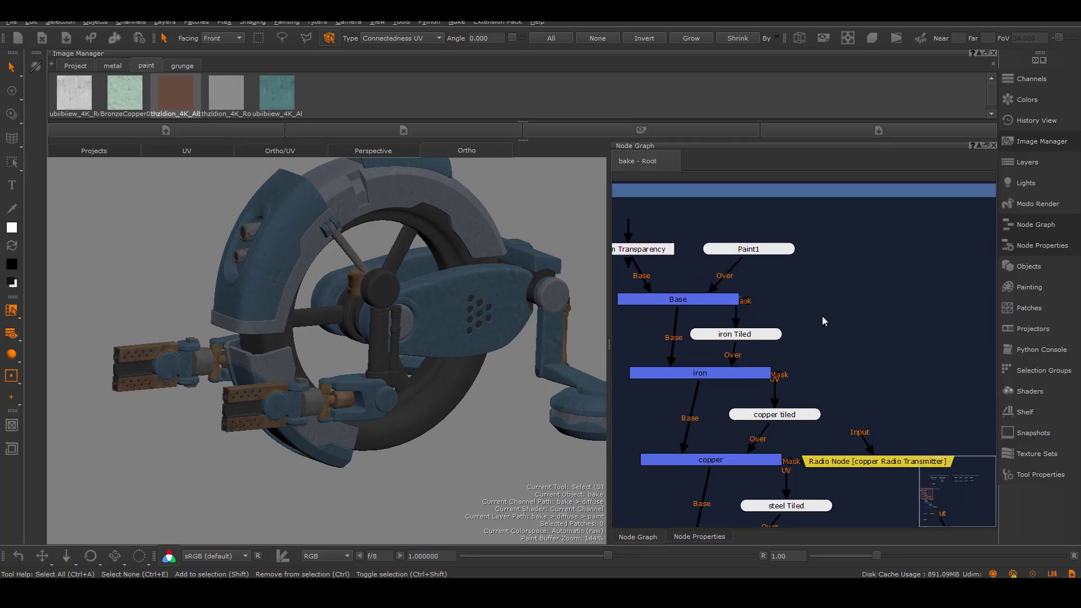
pyautogui.moveTo(825, 383); pyautogui.dragTo(827, 324, button='middle')
pyautogui.keyDown('alt'); pyautogui.moveTo(445, 361); pyautogui.dragTo(550, 362, button='right'); pyautogui.keyUp('alt')
pyautogui.keyDown('alt'); pyautogui.moveTo(550, 362); pyautogui.dragTo(349, 304, button='middle'); pyautogui.keyUp('alt')
pyautogui.keyDown('alt'); pyautogui.moveTo(349, 304); pyautogui.dragTo(503, 319, button='right'); pyautogui.keyUp('alt')
pyautogui.moveTo(807, 362); pyautogui.dragTo(798, 349)
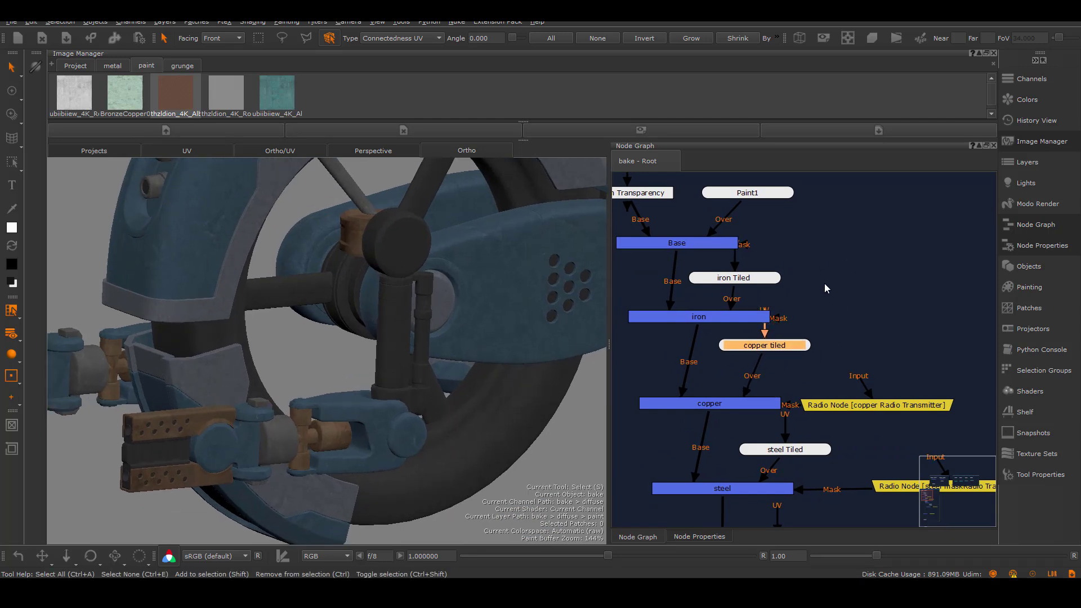
pyautogui.click(799, 376)
pyautogui.press('Tab')
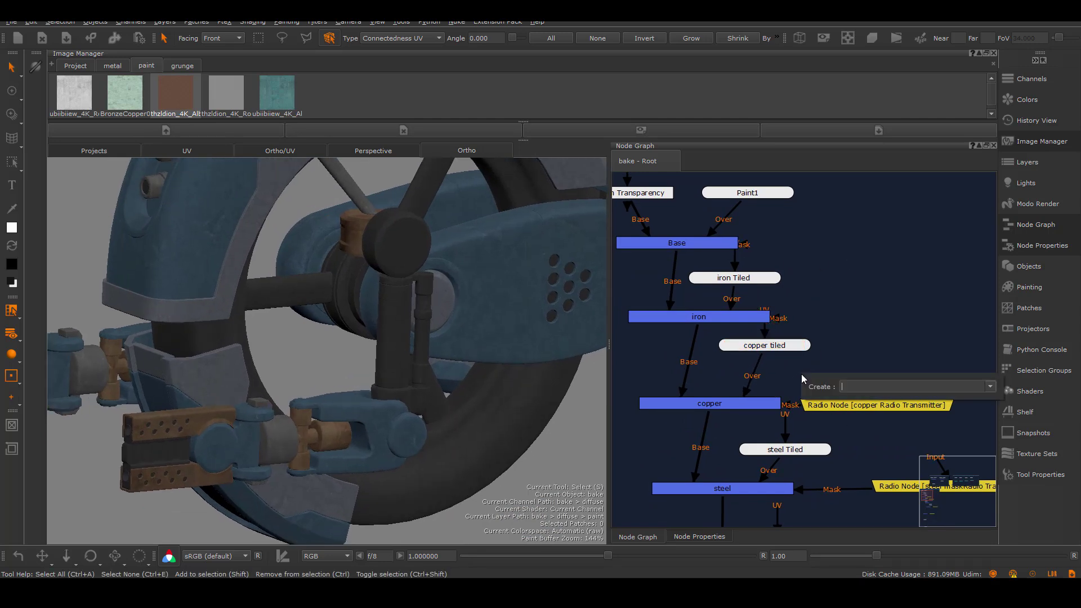
pyautogui.write('HSV')
pyautogui.press('Return')
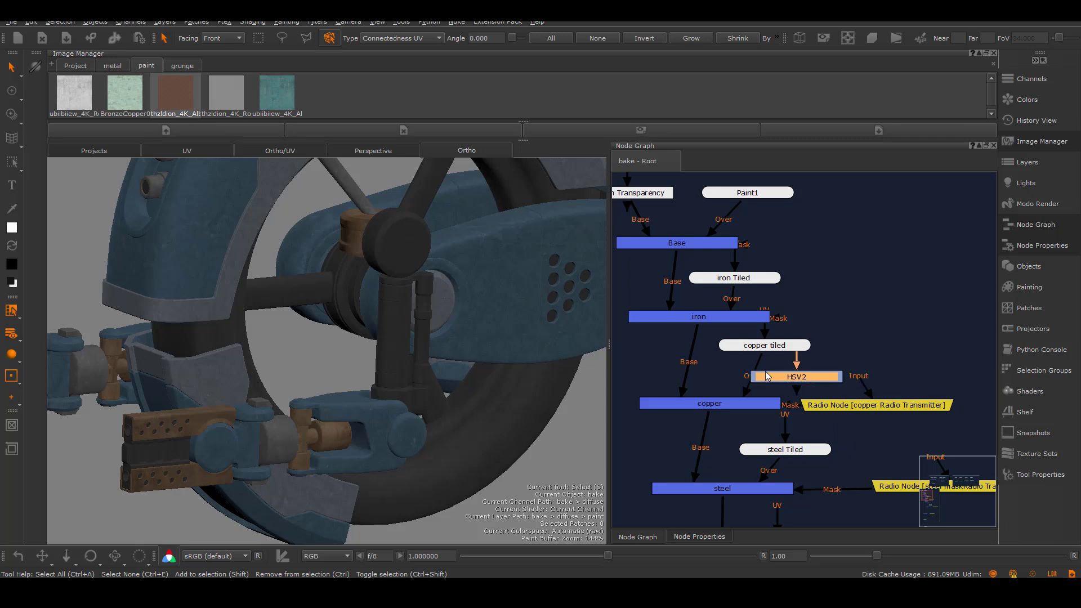
pyautogui.click(762, 370)
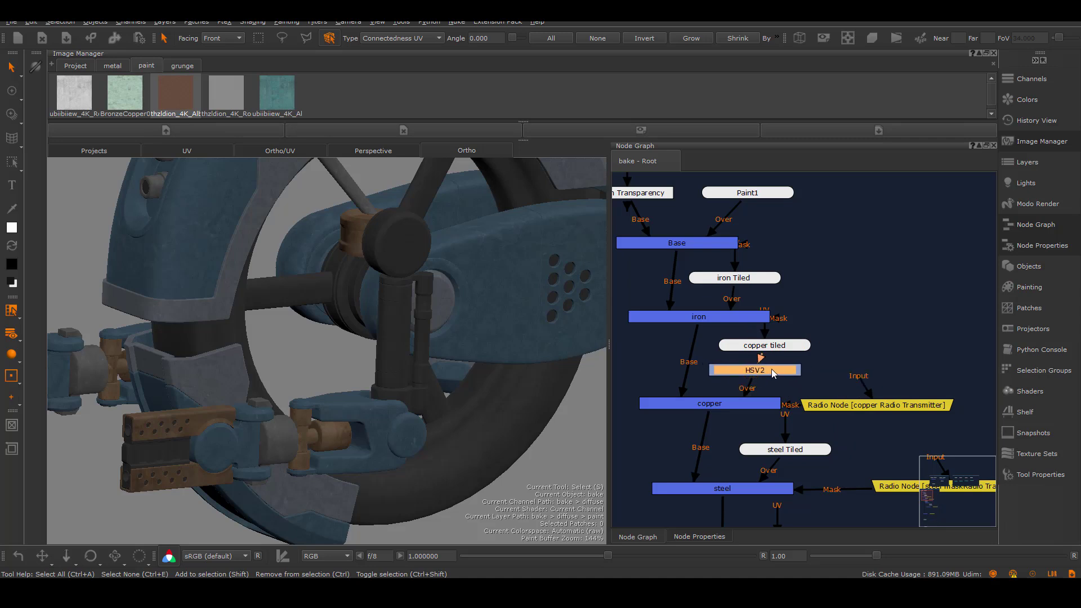
# Darken the copper by setting its HSV node's Value Scale to 0.7, and check it on the model.
pyautogui.doubleClick(749, 369)
pyautogui.moveTo(697, 234); pyautogui.dragTo(653, 232)
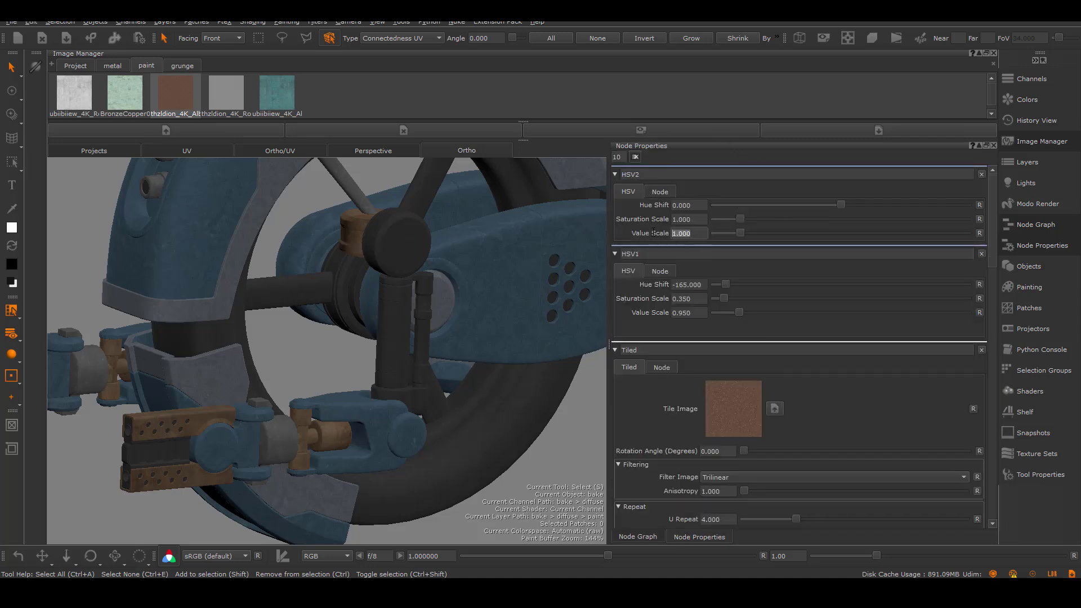
pyautogui.write('0.8')
pyautogui.press('Return')
pyautogui.write('7')
pyautogui.press('Return')
pyautogui.keyDown('alt'); pyautogui.moveTo(371, 348); pyautogui.dragTo(353, 372, button='right'); pyautogui.keyUp('alt')
pyautogui.keyDown('alt'); pyautogui.moveTo(450, 254); pyautogui.dragTo(467, 248, button='right'); pyautogui.keyUp('alt')
# Insert an HSV node between the steel Tiled node and the steel merge's Over input.
pyautogui.click(638, 537)
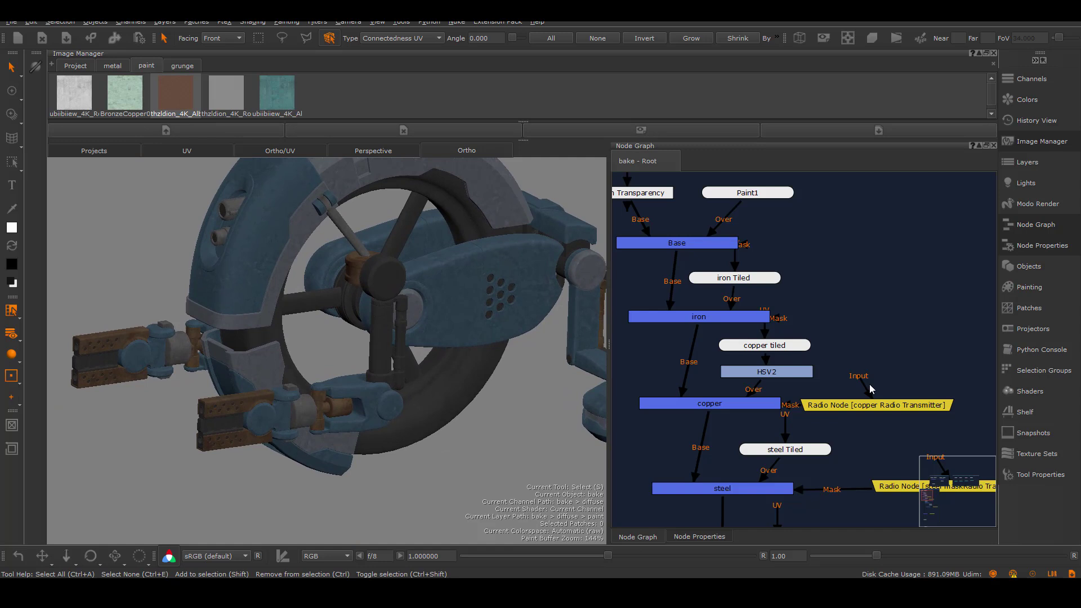
pyautogui.moveTo(792, 363); pyautogui.dragTo(781, 344)
pyautogui.press('Tab')
pyautogui.write('hsv')
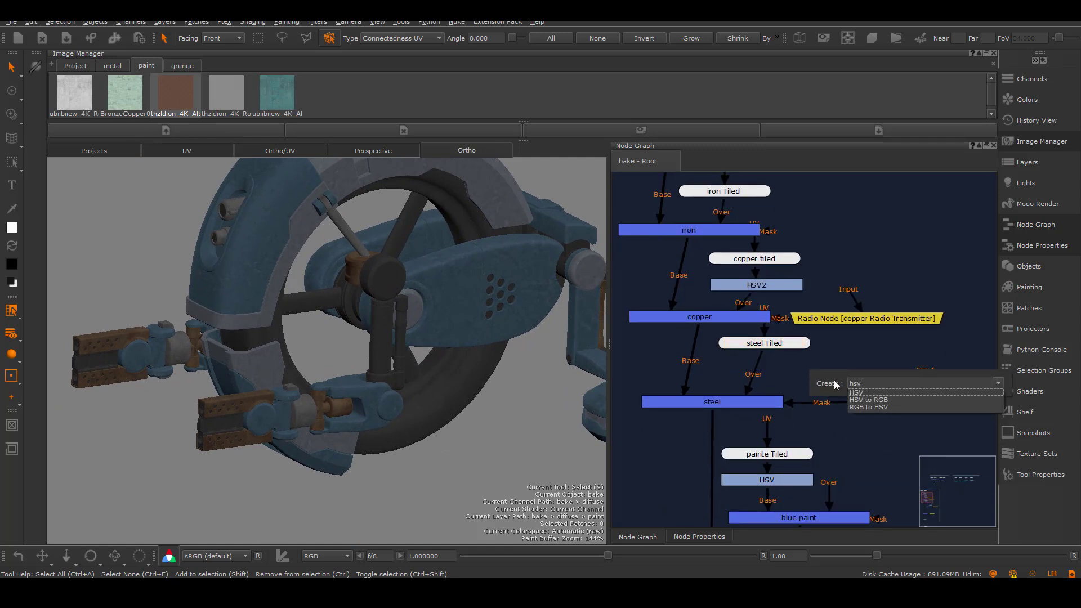
pyautogui.press('Return')
pyautogui.moveTo(860, 379); pyautogui.dragTo(785, 379)
# Darken the steel by setting its HSV node's Value Scale to 0.7, and inspect the result on the model.
pyautogui.doubleClick(786, 376)
pyautogui.click(690, 233)
pyautogui.write('.')
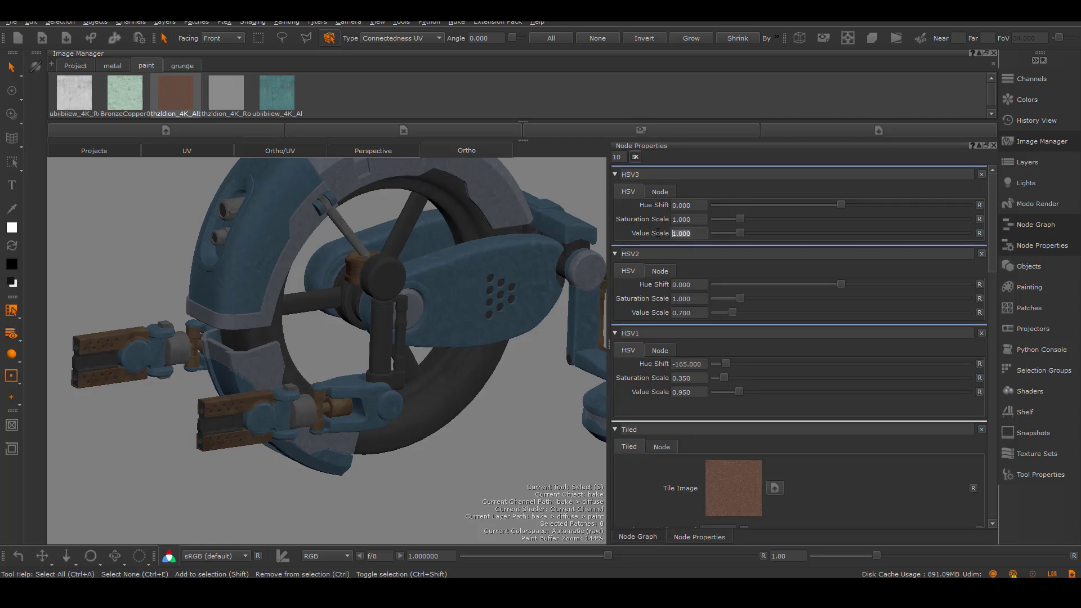
pyautogui.write('7')
pyautogui.press('Return')
pyautogui.keyDown('alt'); pyautogui.moveTo(338, 366); pyautogui.dragTo(418, 388); pyautogui.keyUp('alt')
pyautogui.keyDown('alt'); pyautogui.moveTo(418, 388); pyautogui.dragTo(479, 375, button='right'); pyautogui.keyUp('alt')
pyautogui.keyDown('alt'); pyautogui.moveTo(375, 333); pyautogui.dragTo(395, 362, button='middle'); pyautogui.keyUp('alt')
pyautogui.keyDown('alt'); pyautogui.moveTo(402, 373); pyautogui.dragTo(355, 374); pyautogui.keyUp('alt')
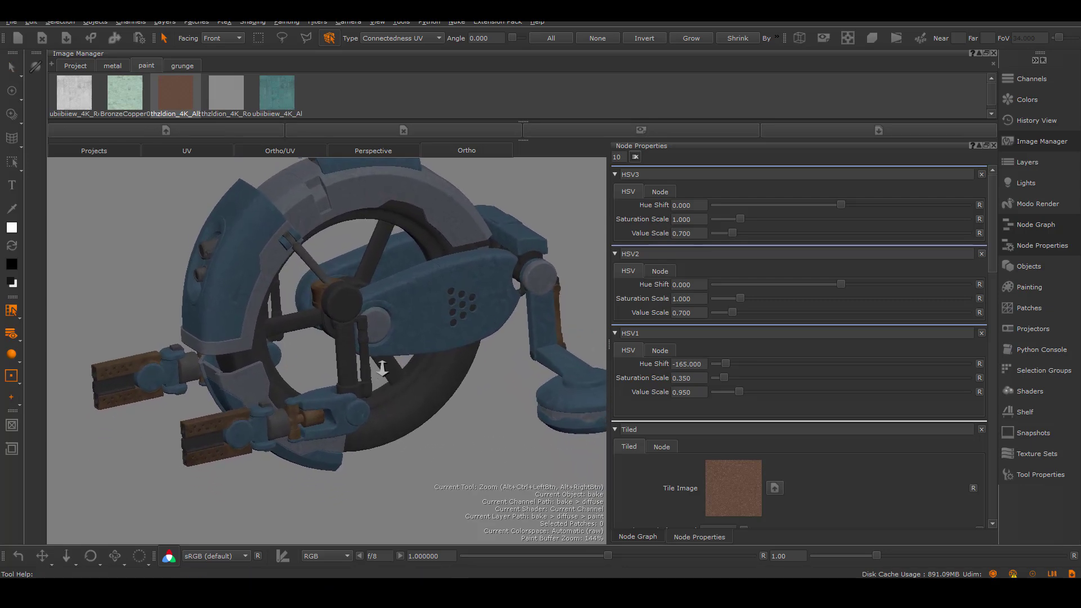